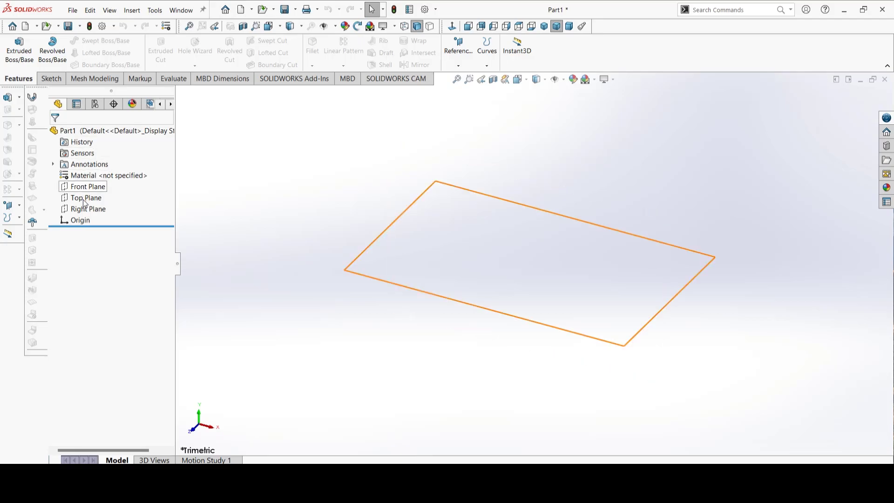
- Start a sketch on the Right Plane and draw two concentric circles at the origin, about 45 mm and 29 mm in radius
left_click(84, 209)
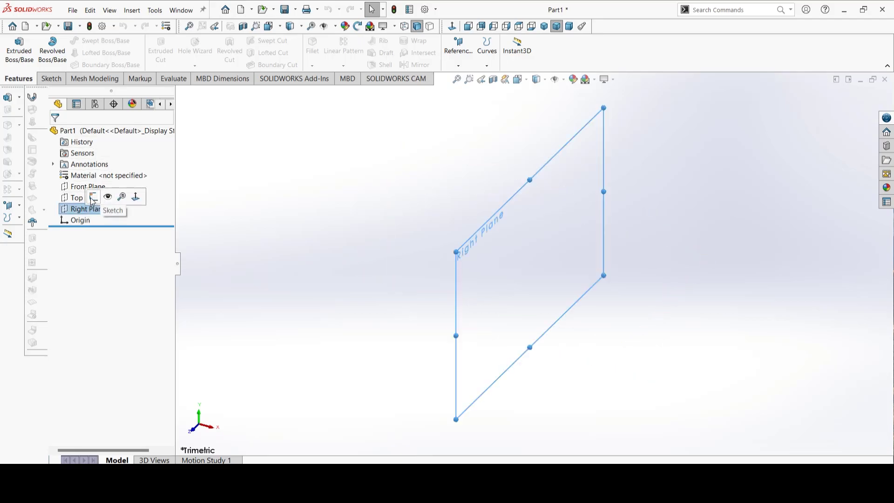
left_click(92, 200)
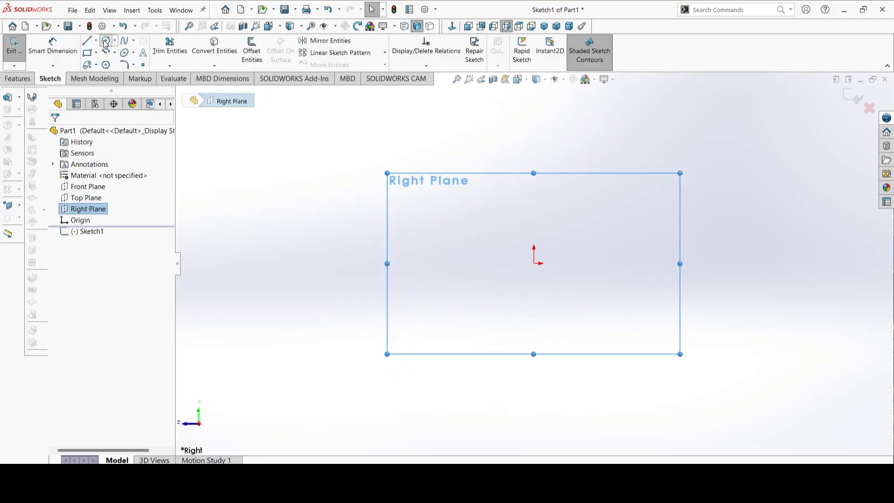
left_click(106, 40)
left_click(534, 263)
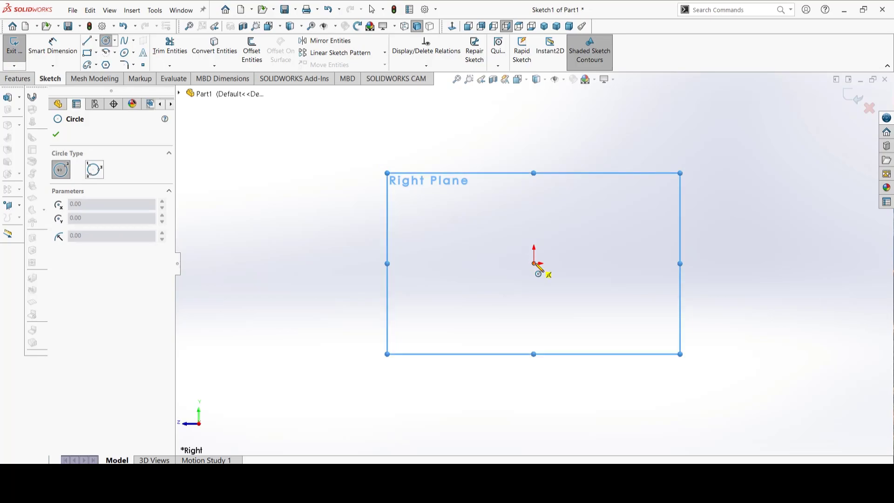
left_click(580, 208)
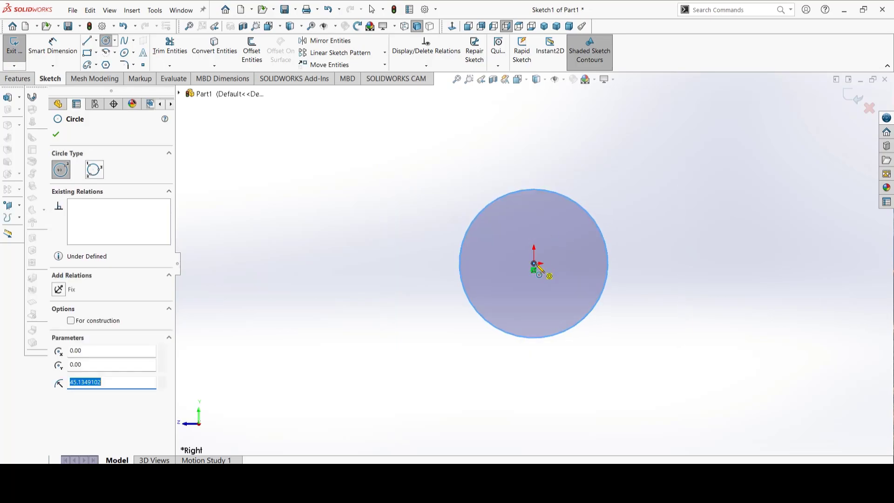
left_click(533, 264)
left_click(572, 233)
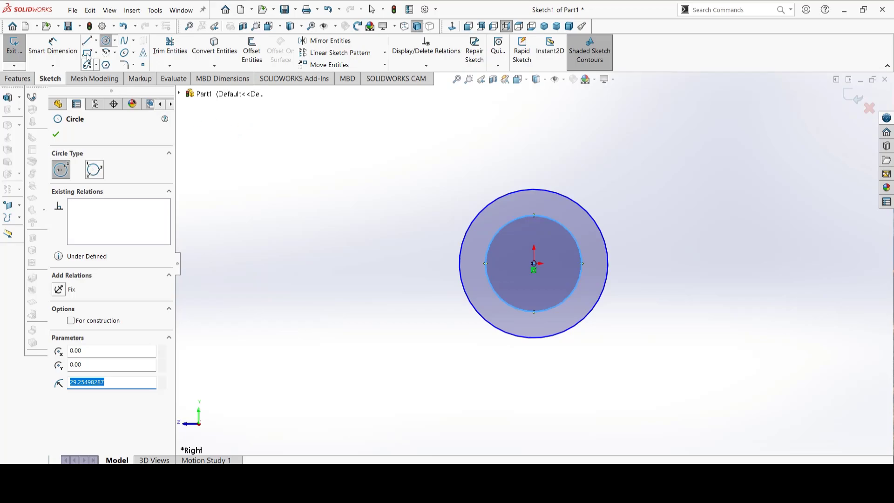
- Dimension the inner circle's diameter and set it to 12 mm
left_click(52, 47)
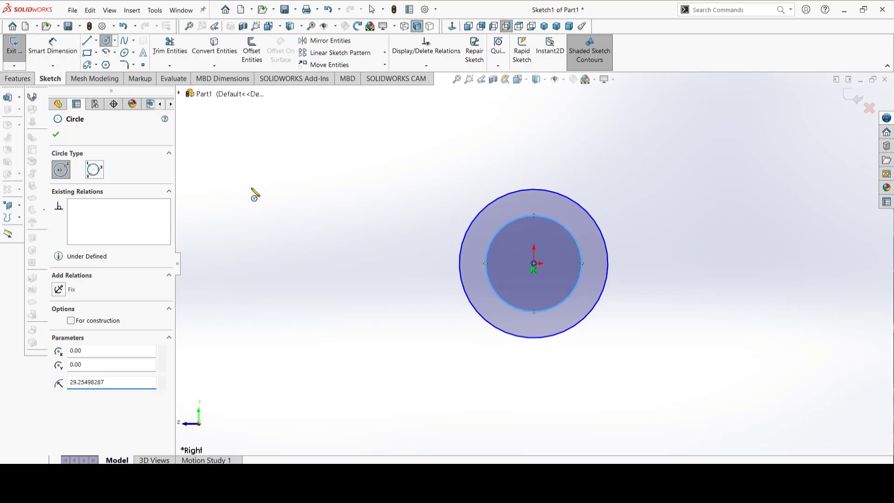
left_click(489, 261)
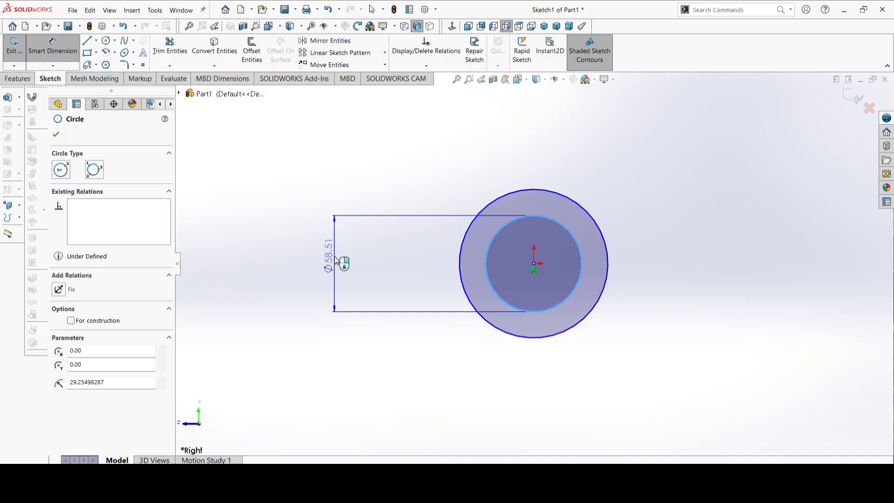
left_click(330, 298)
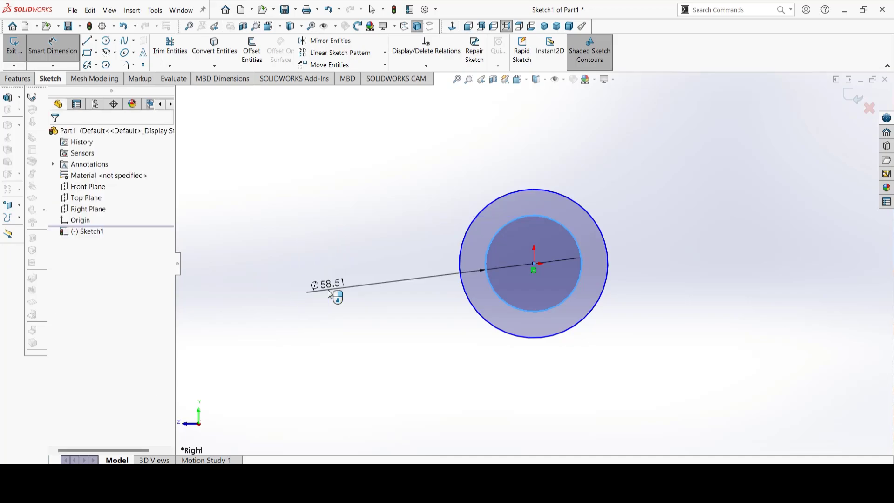
type("12")
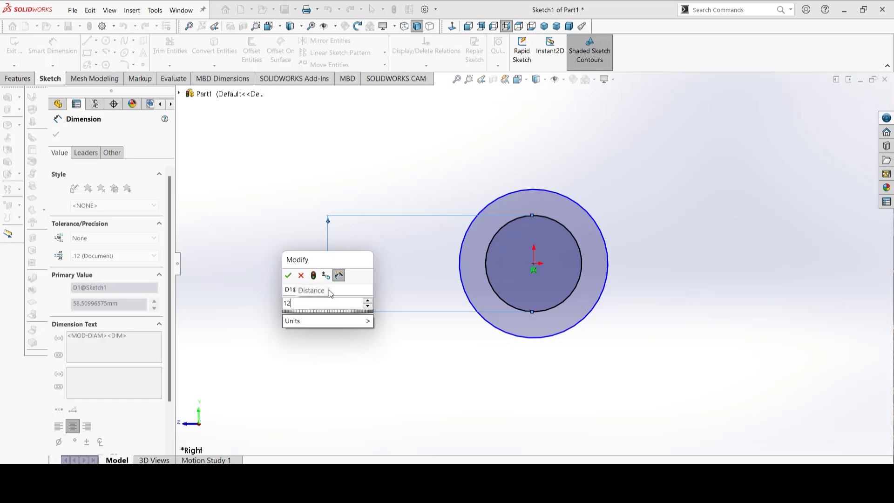
key("Return")
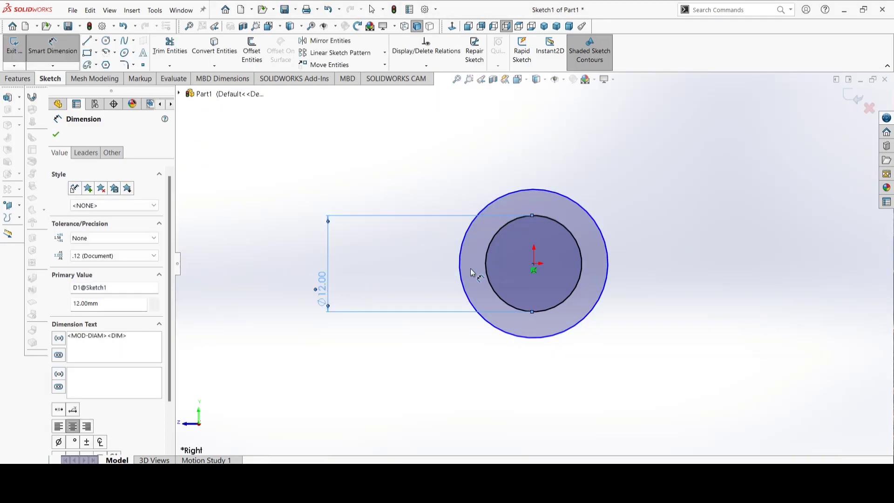
- Dimension the outer circle's diameter at 20 mm and finish dimensioning
left_click(466, 285)
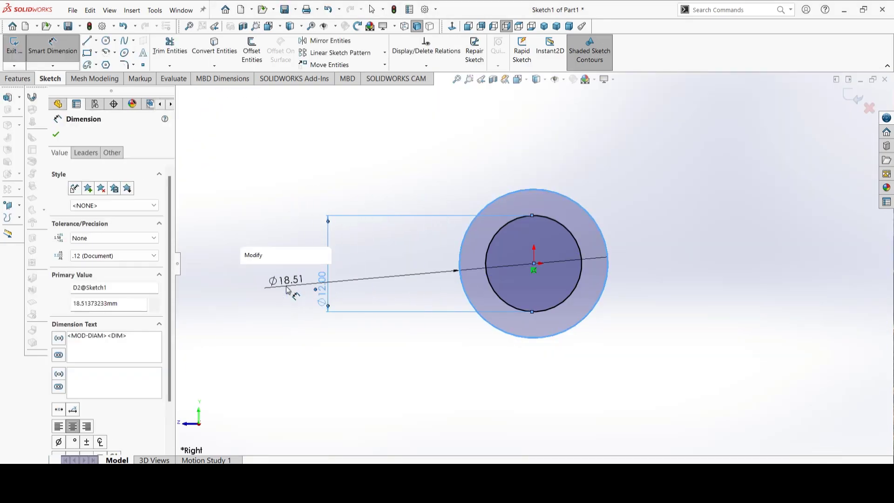
left_click(287, 290)
type("20")
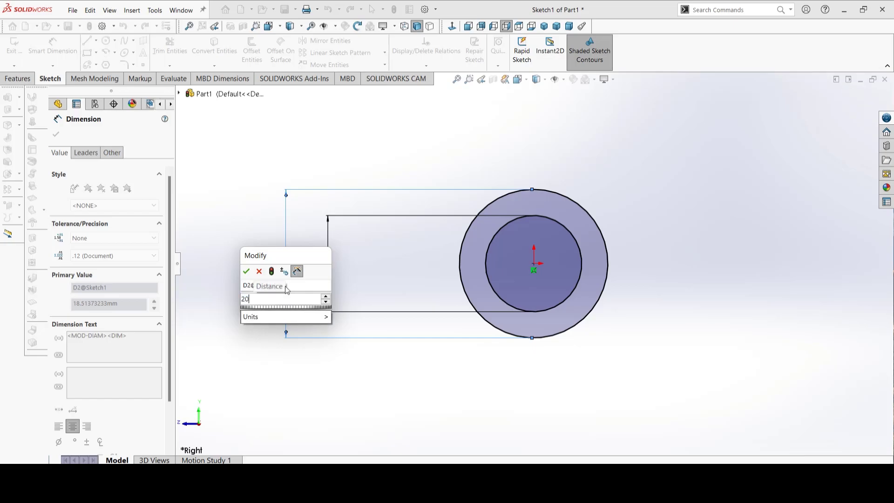
key("Return")
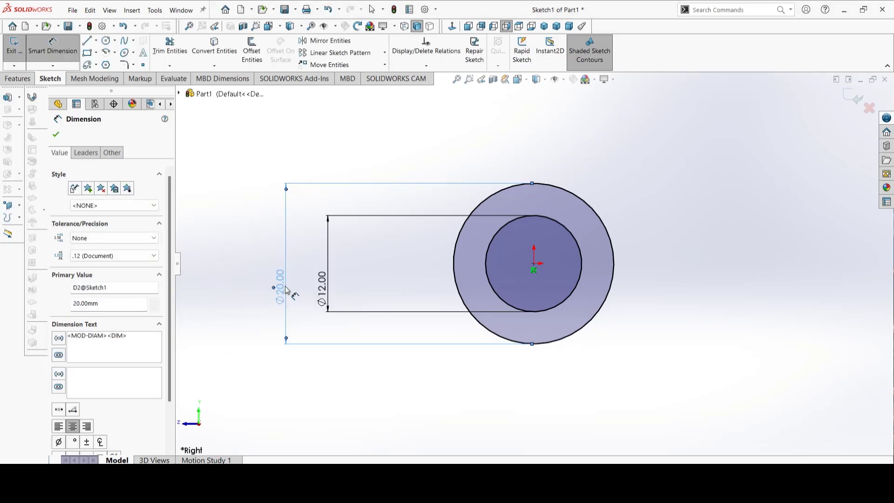
left_click(61, 136)
- Convert both the inner and outer circles to construction geometry
left_click(486, 275)
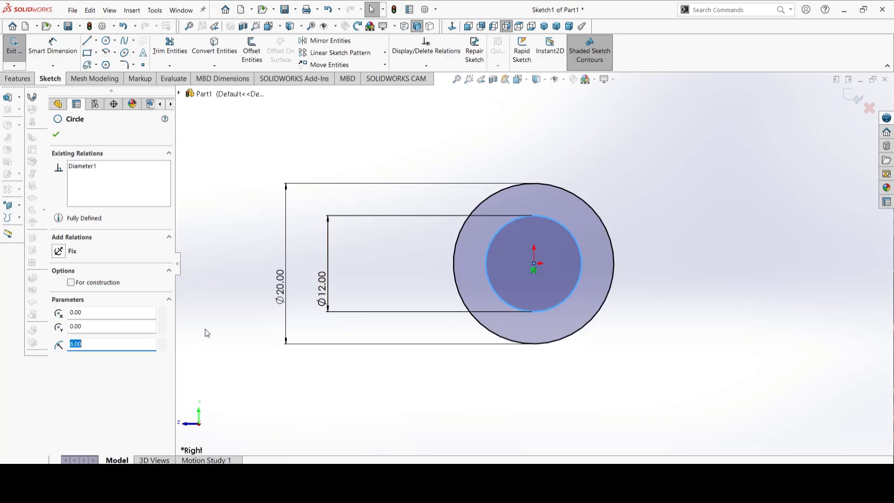
left_click(71, 282)
left_click(453, 272)
left_click(71, 283)
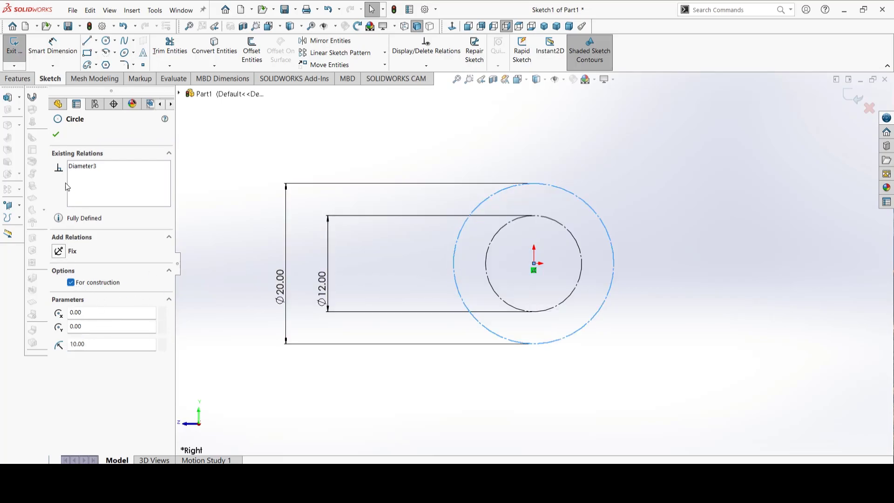
left_click(56, 136)
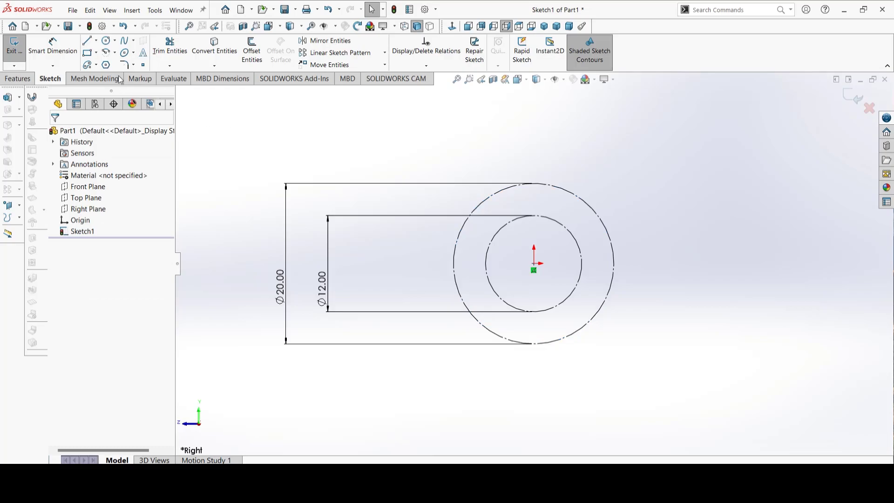
- Draw connected centerlines from the origin: about 29 mm horizontally left, about 8.6 mm up, and about 49 mm horizontally right past the circles
left_click(96, 40)
left_click(108, 67)
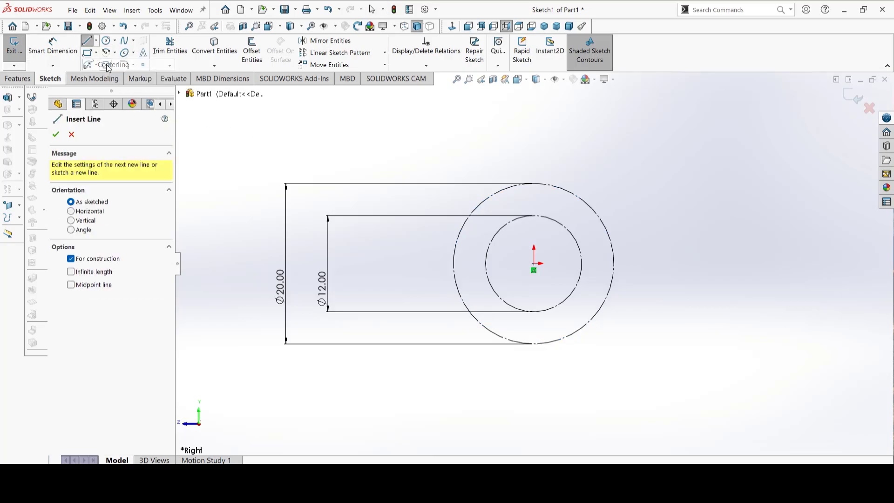
left_click(533, 264)
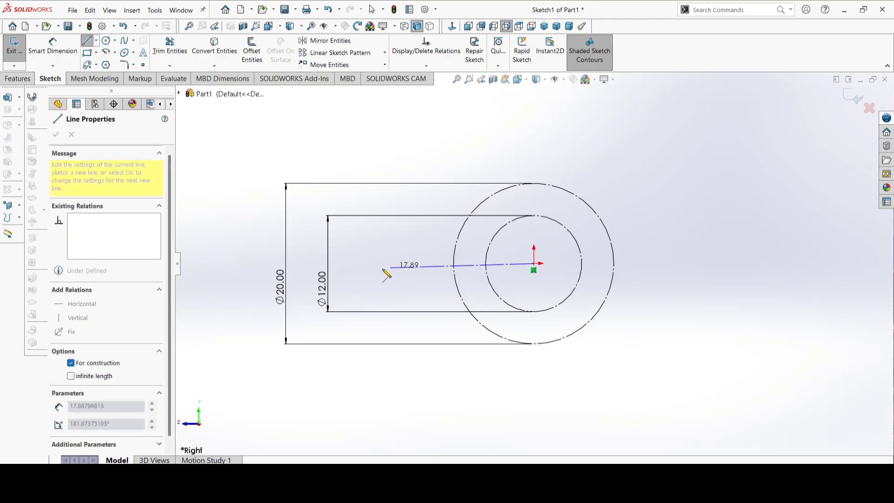
left_click(302, 263)
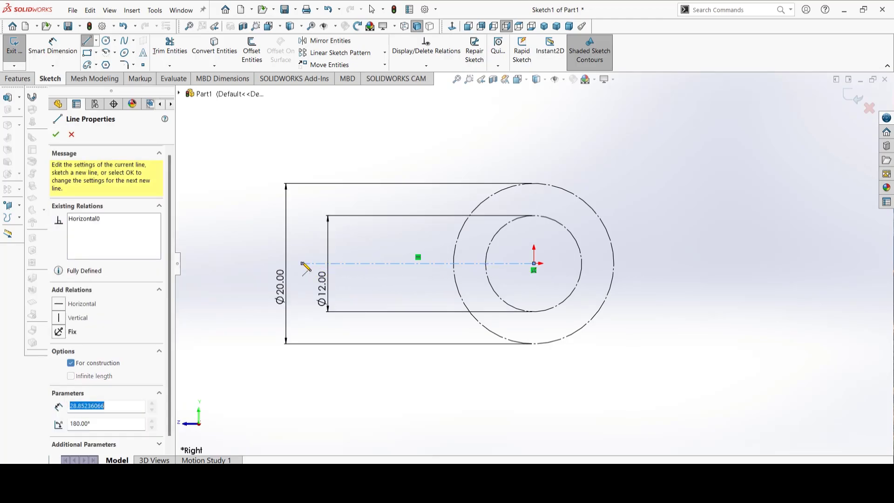
left_click(302, 194)
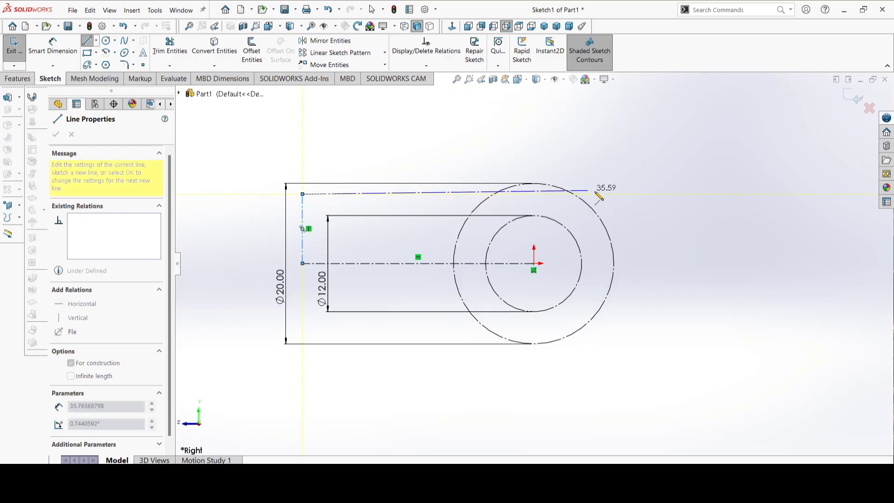
left_click(693, 194)
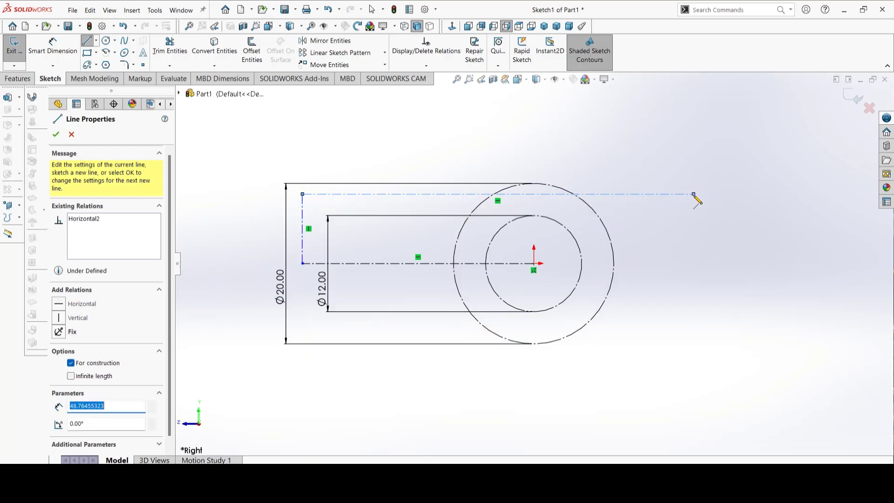
- Continue the centerline chain with a short downward-sloping segment, a longer one perpendicular to it, and a closing segment back to the origin
key("z")
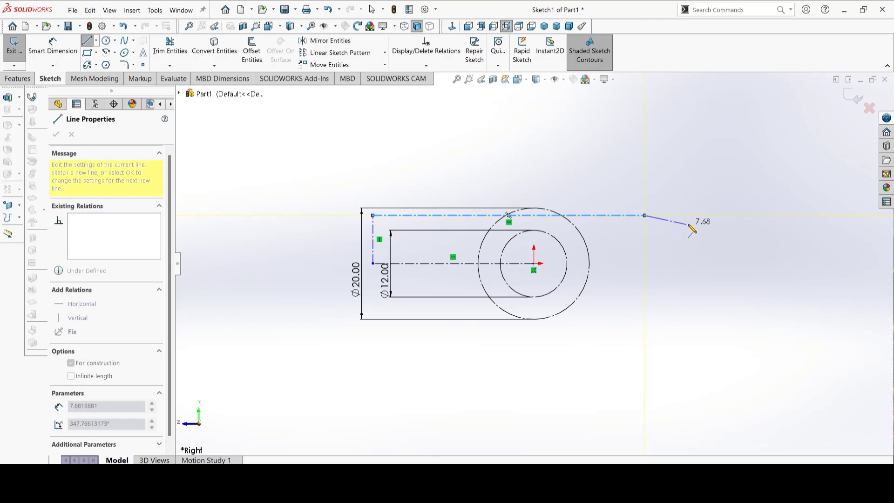
left_click(701, 232)
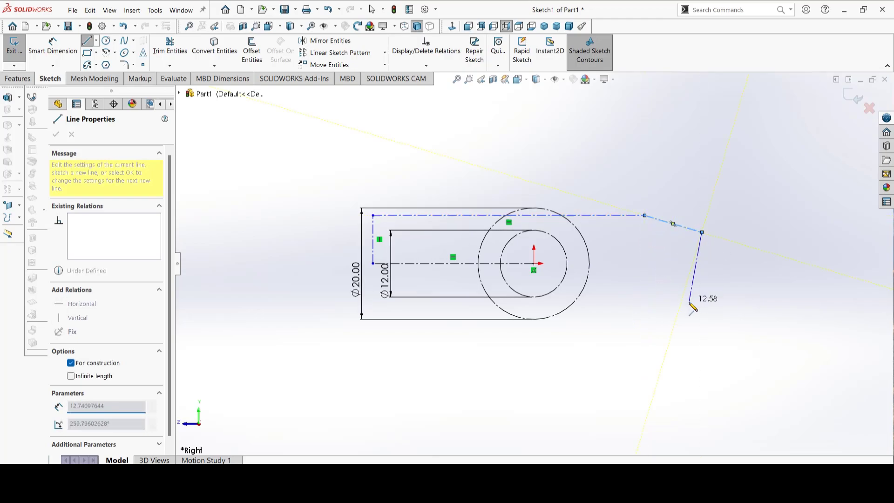
left_click(670, 337)
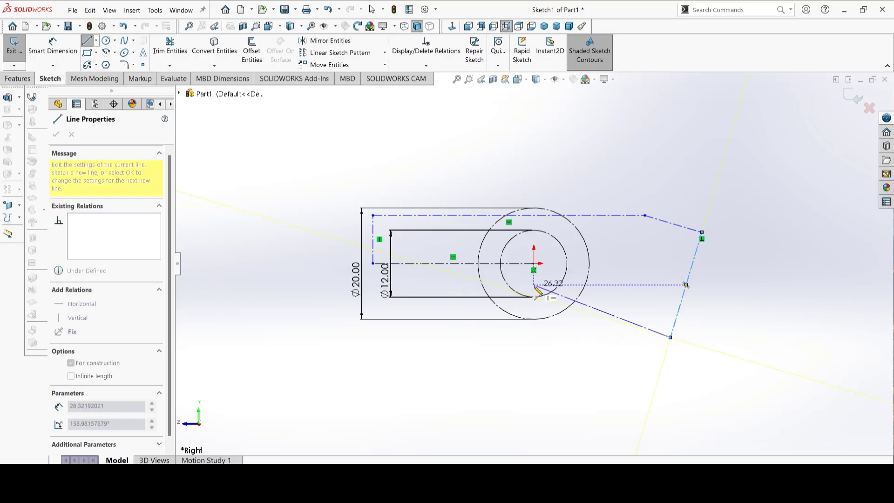
left_click(534, 264)
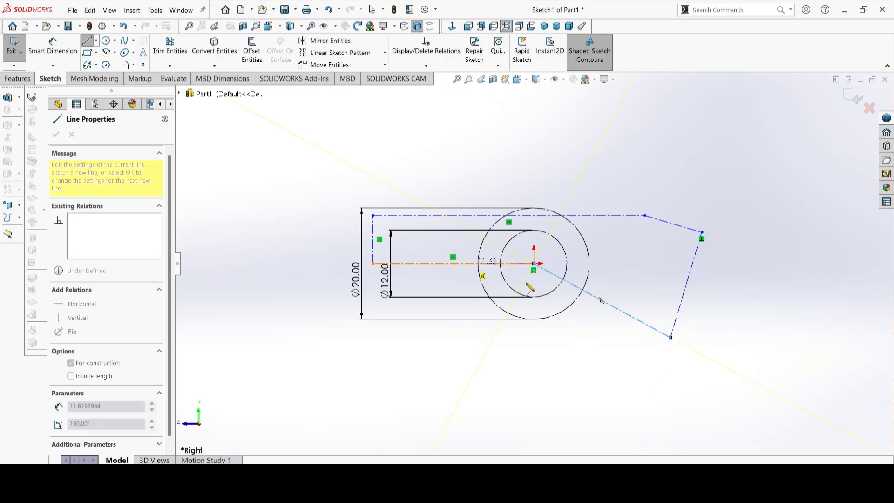
key("Escape")
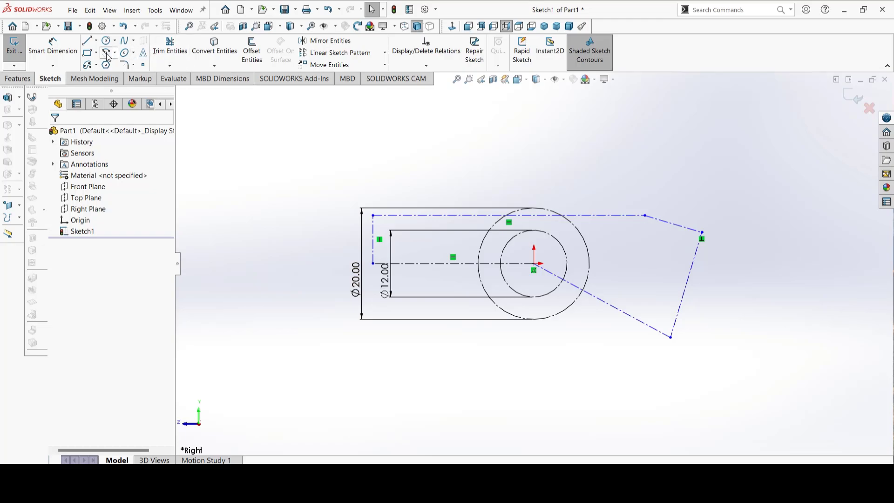
- Dimension the horizontal centerline starting at the origin and set its length to 31.42 mm
left_click(52, 47)
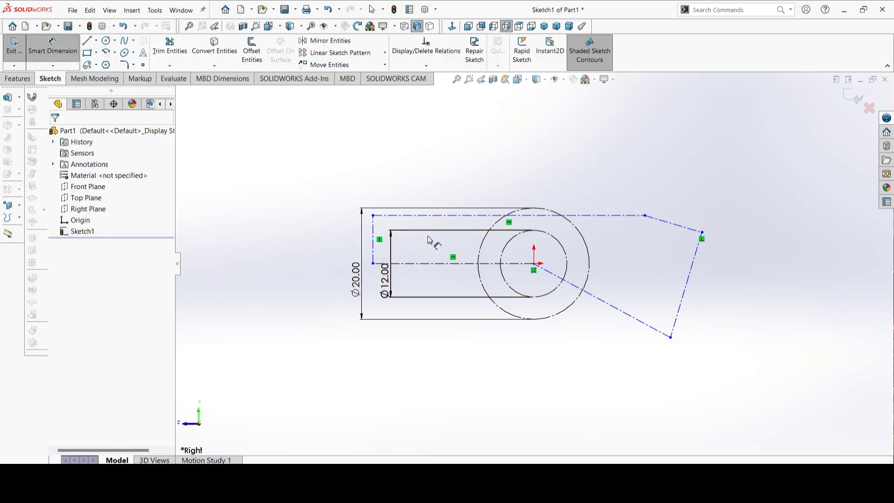
left_click(415, 264)
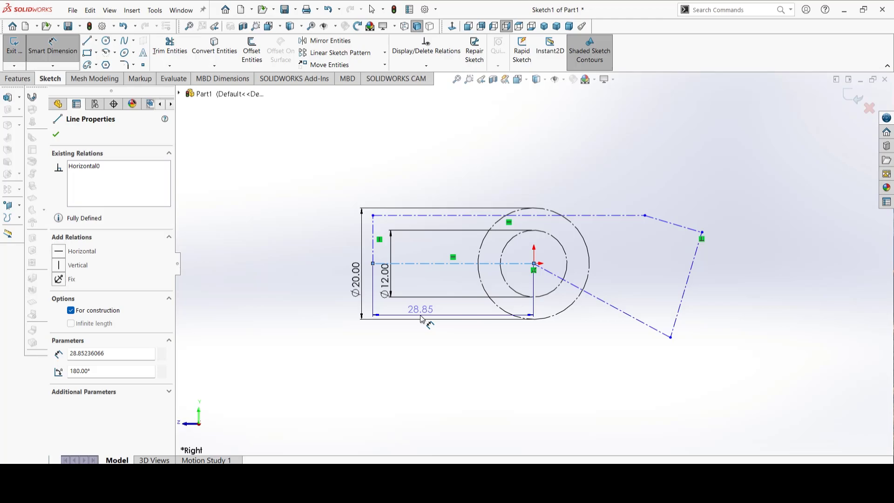
left_click(426, 353)
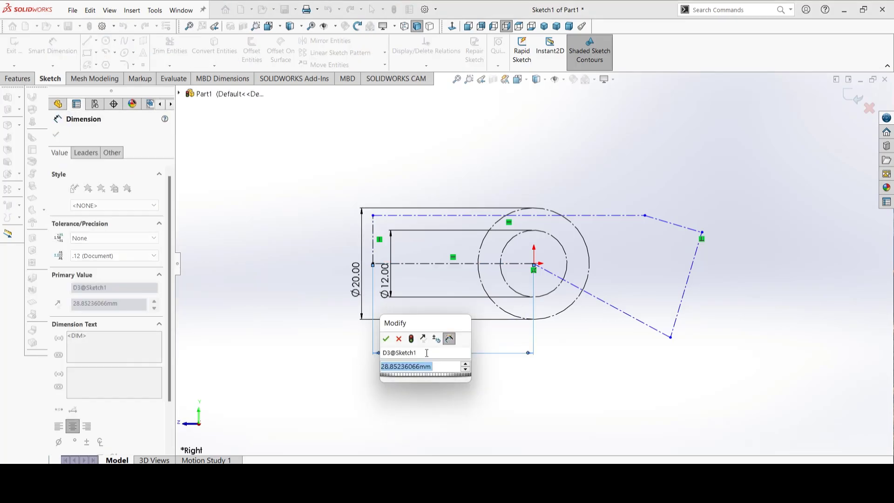
type("31.")
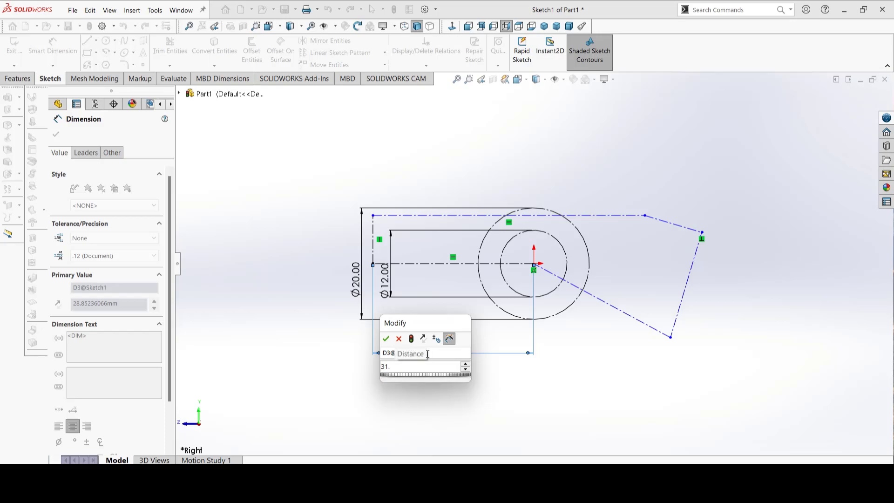
type("42")
key("Return")
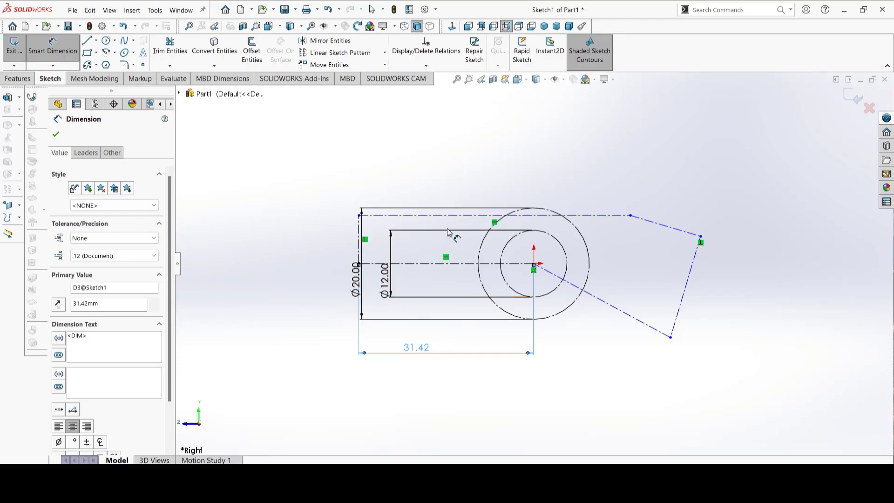
- Move the 20 mm diameter dimension farther outward and dimension the short vertical centerline at 9 mm
scroll(428, 295, "down", 3)
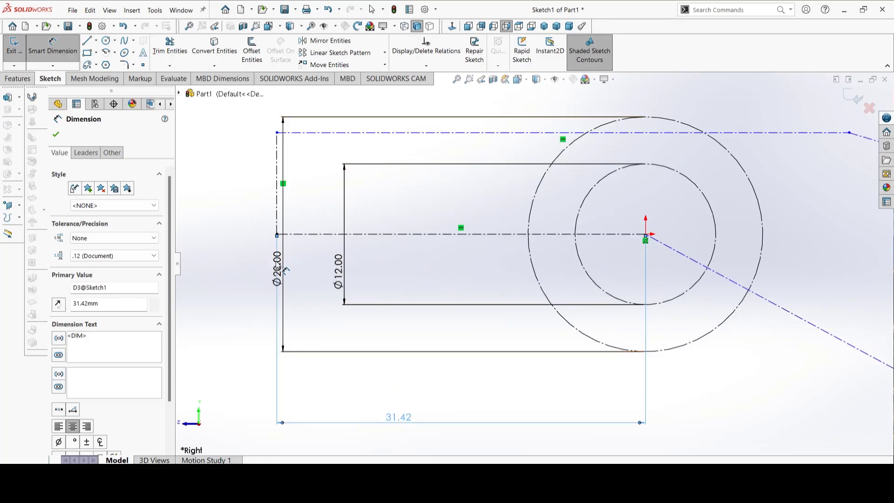
left_click_drag(277, 275, 191, 286)
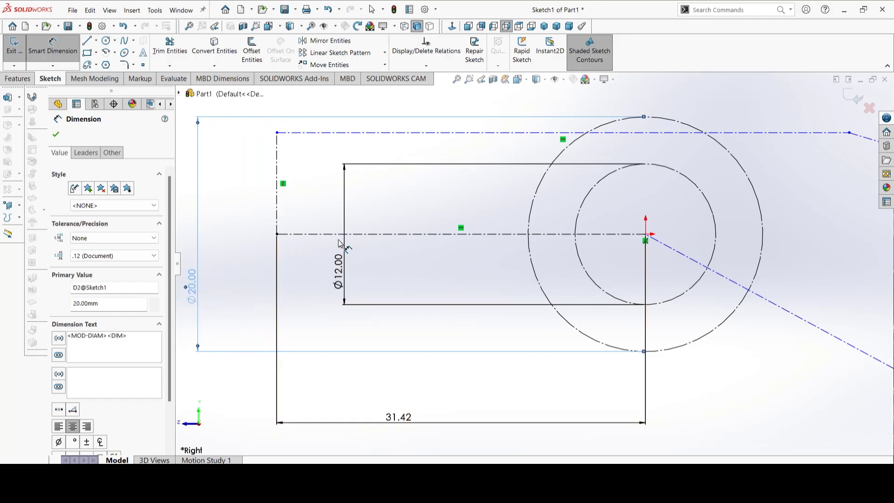
left_click(278, 196)
left_click(238, 205)
type("9")
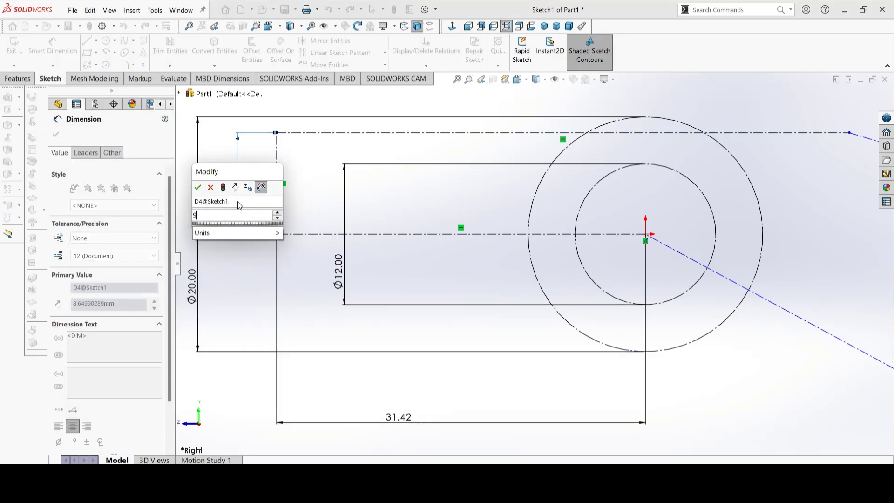
key("Return")
key("f")
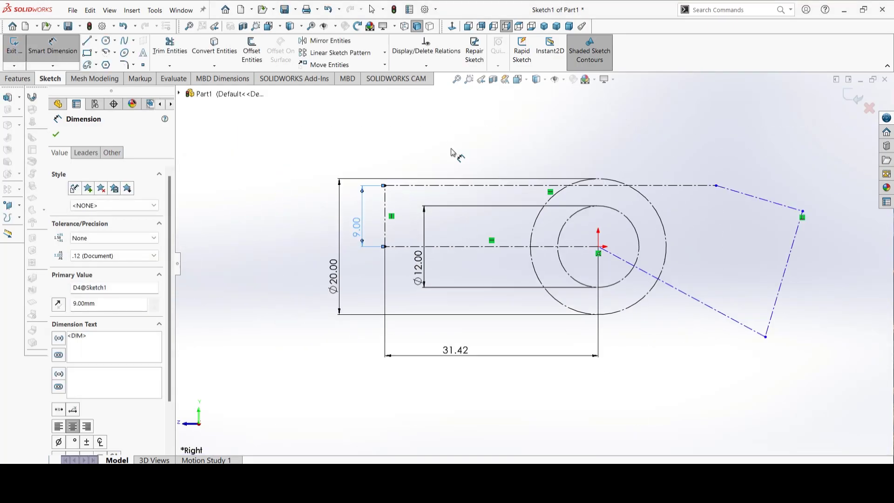
- Dimension the angle between the horizontal centerline at the origin and the lower slanted centerline, and set it to 170°
scroll(479, 239, "down", 1)
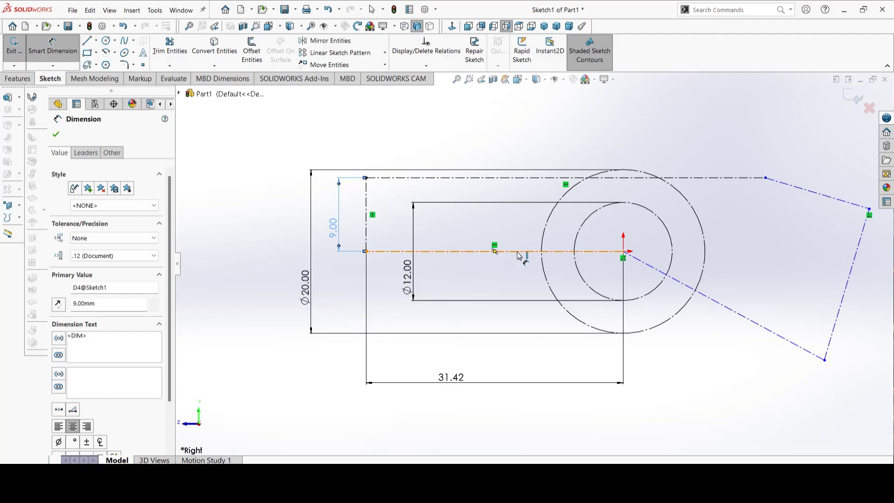
left_click(602, 251)
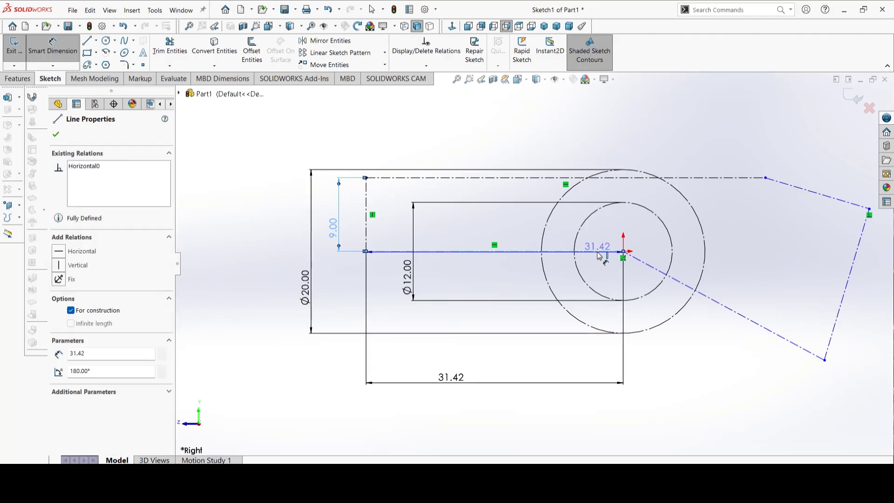
left_click(651, 268)
left_click(629, 417)
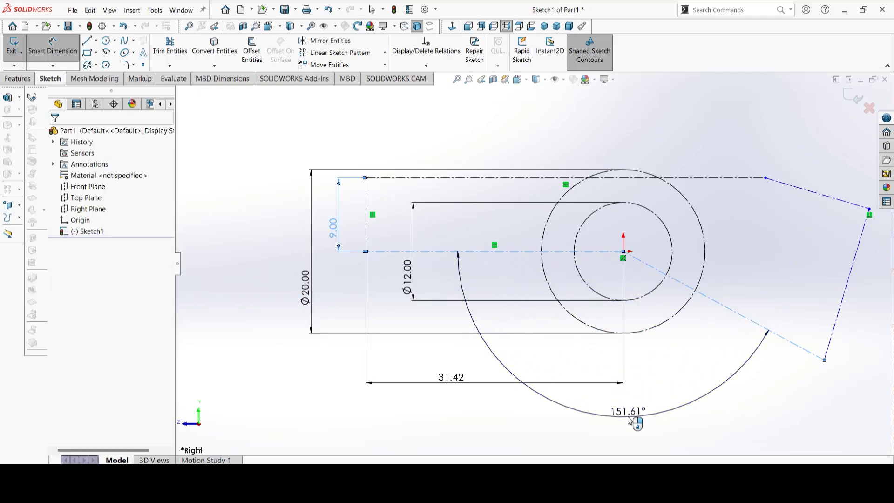
left_click(630, 417)
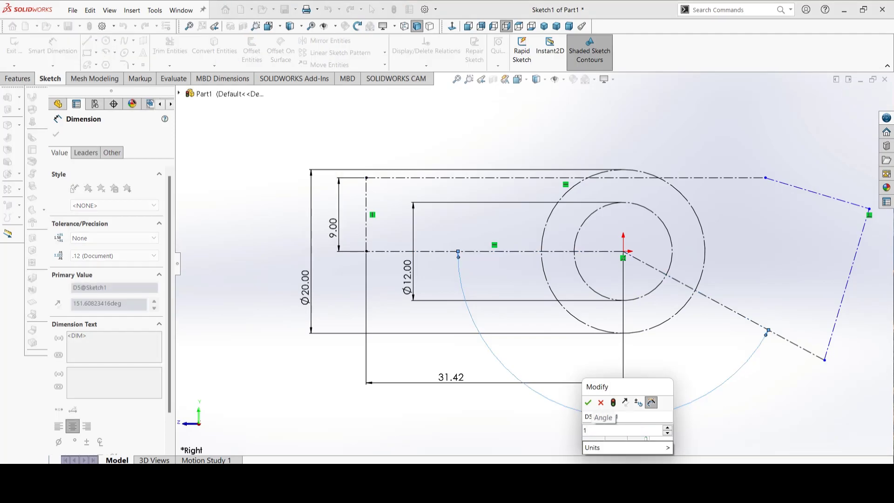
key("Return")
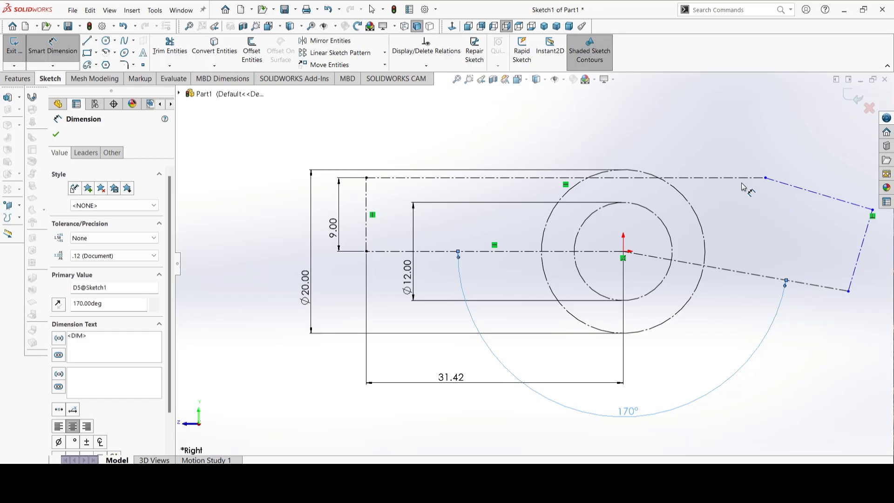
key("Escape")
- Make the short upper slanted centerline parallel to the lower slanted centerline from the origin
left_click(814, 192)
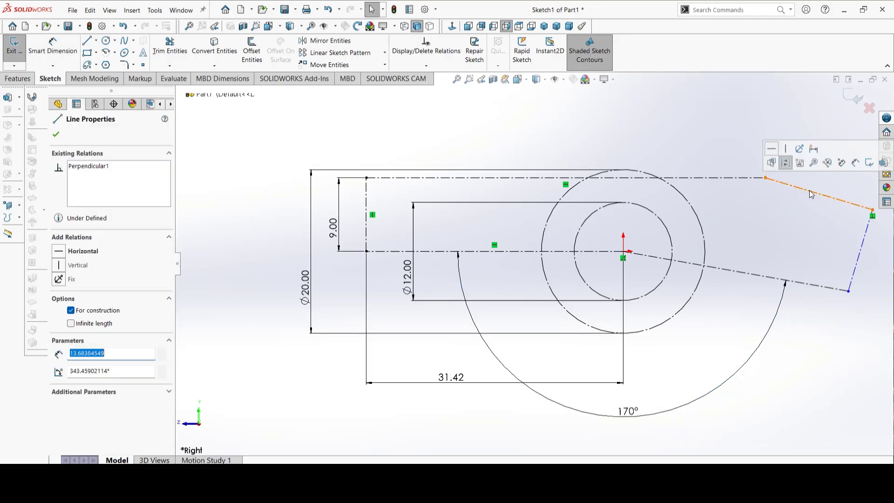
left_click(716, 270, "ctrl")
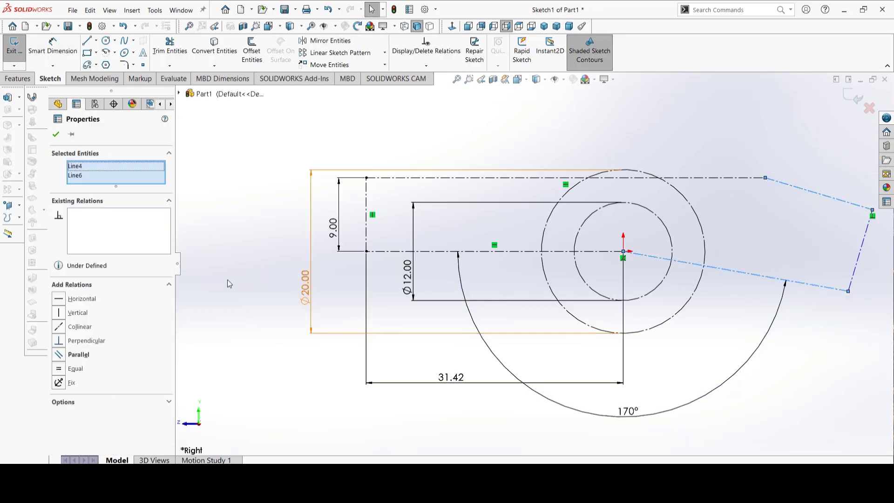
left_click(57, 355)
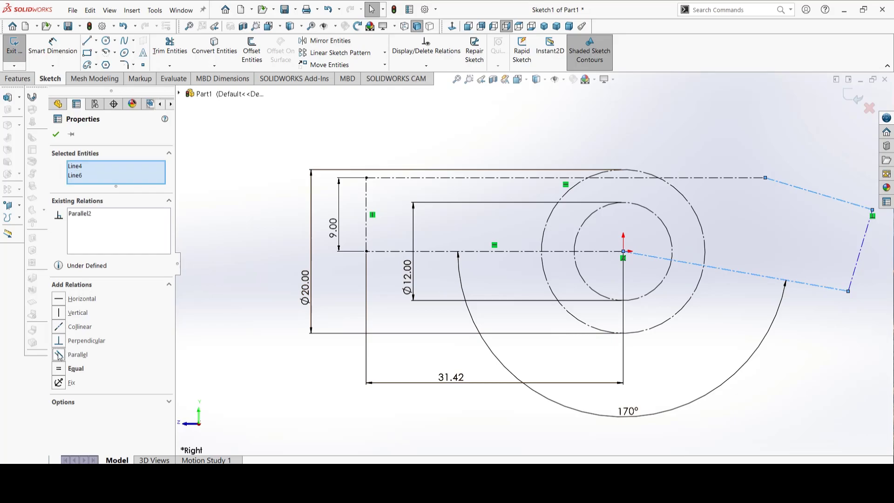
left_click(277, 146)
scroll(768, 196, "up", 4)
scroll(719, 245, "down", 3)
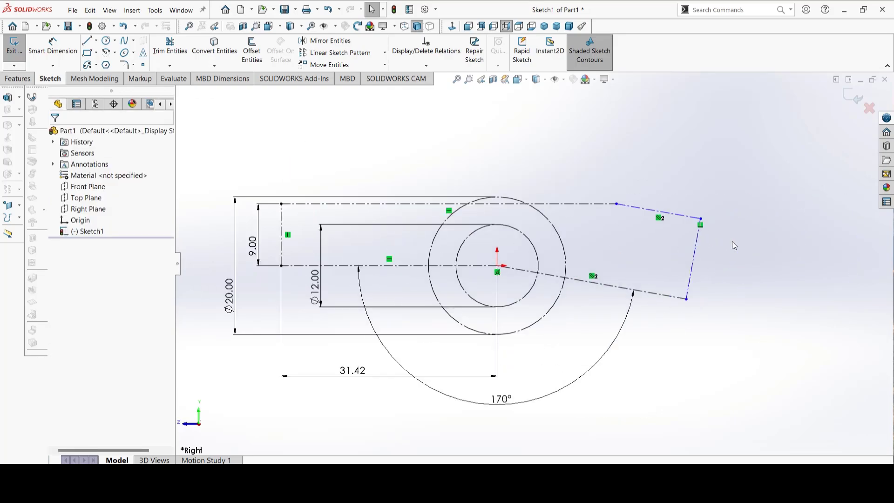
scroll(732, 241, "down", 2)
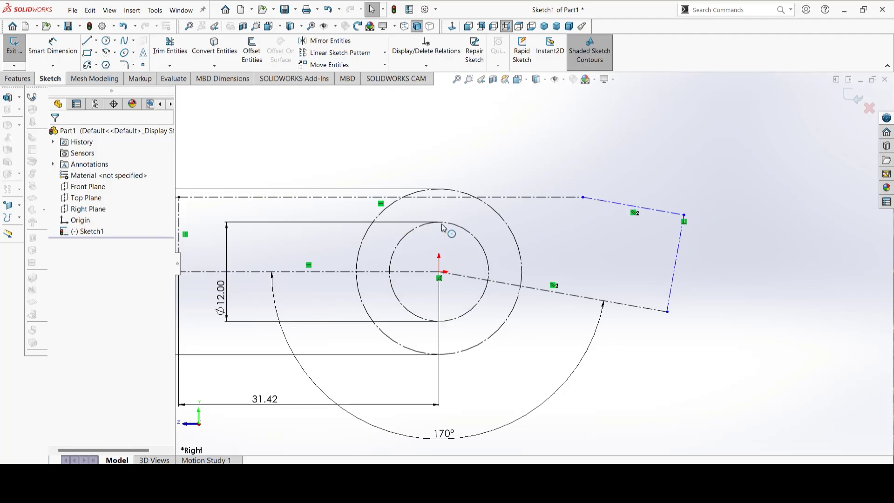
key("d")
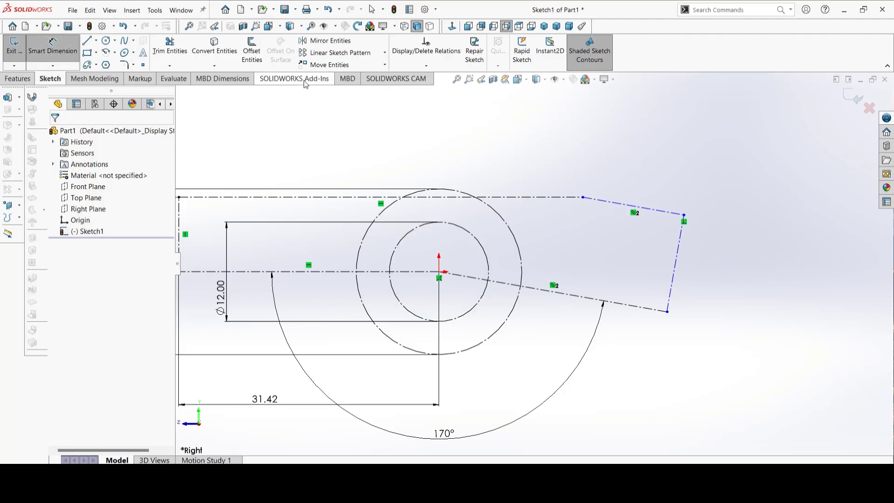
left_click(677, 264)
left_click(746, 269)
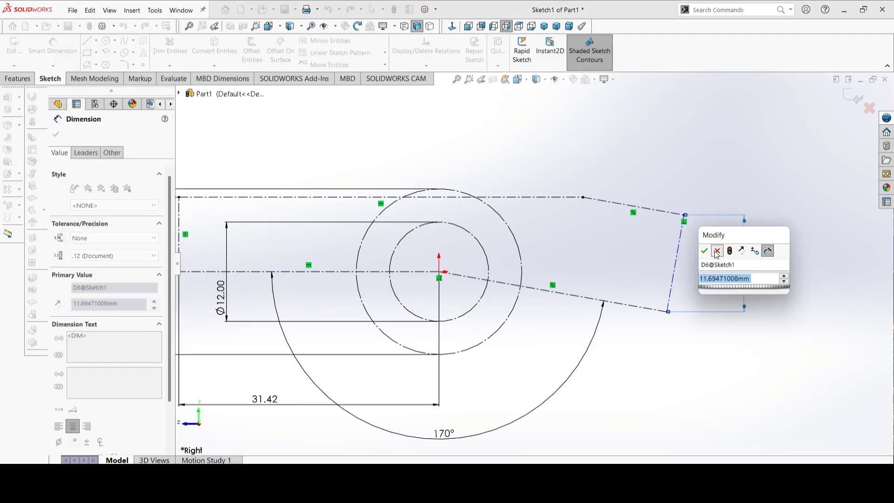
left_click(716, 251)
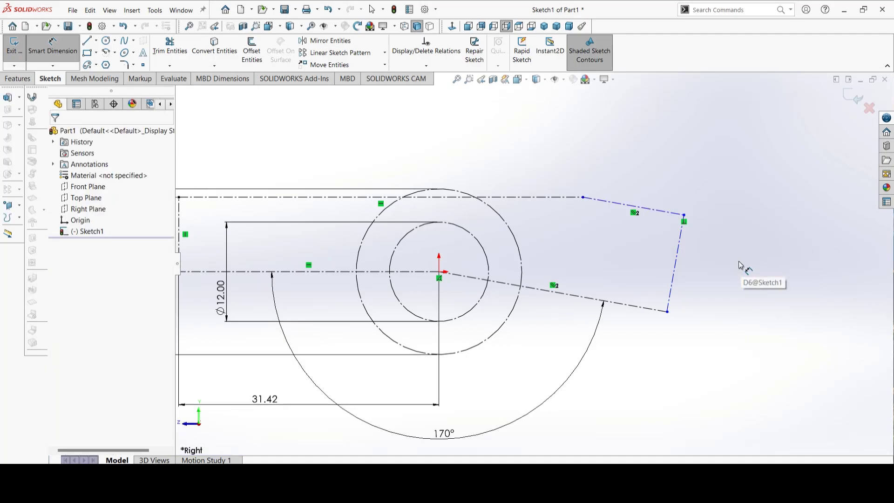
- Add an aligned length dimension to the steep end centerline that joins the two slanted centerlines, and set it to 13 mm
left_click_drag(674, 288, 737, 322)
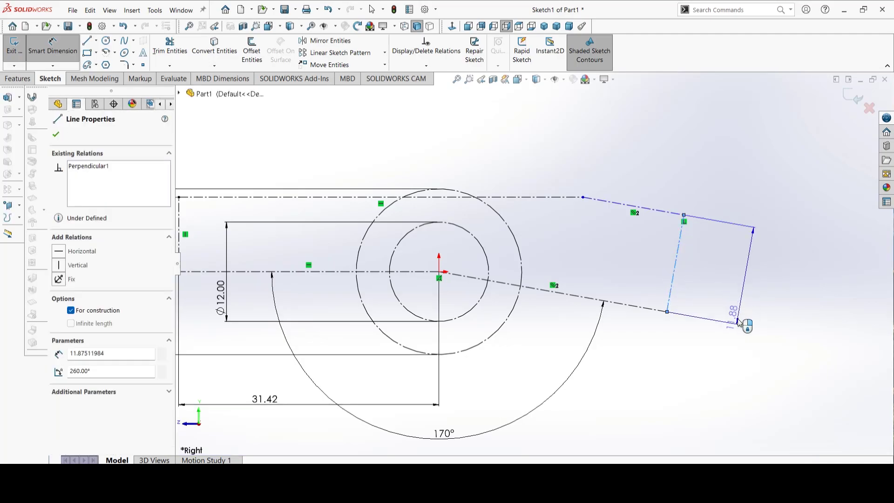
left_click(737, 322)
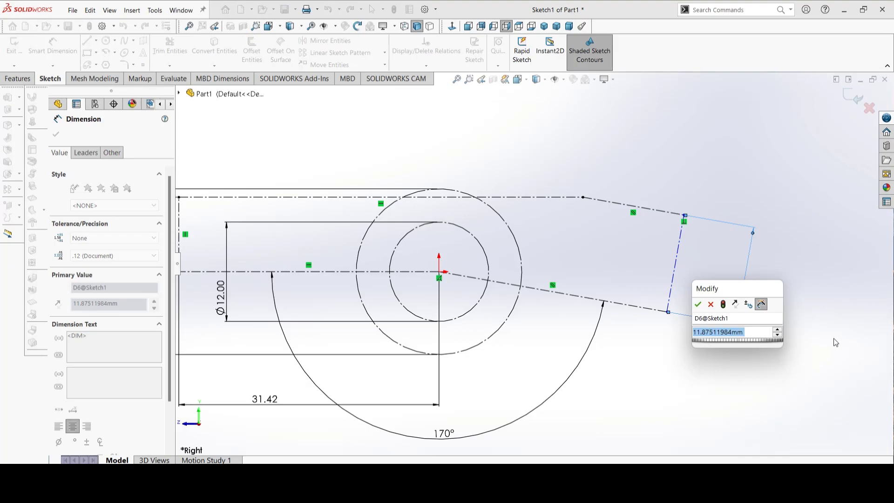
type("13")
key("Return")
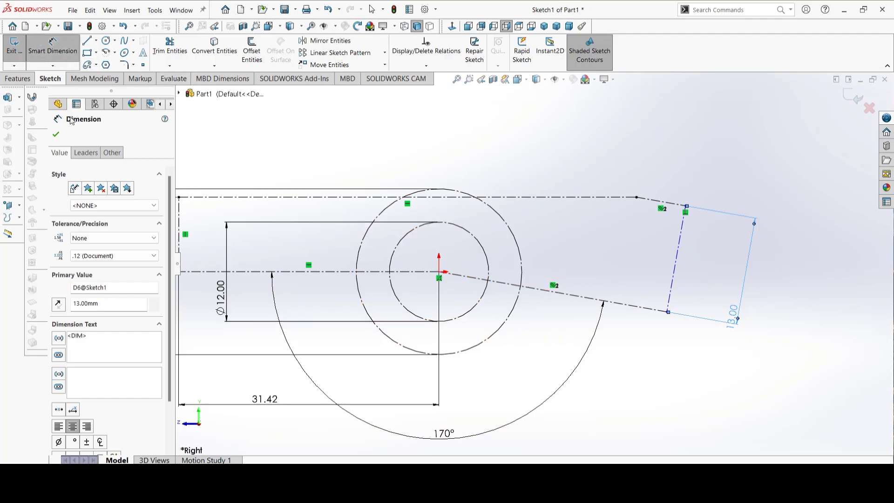
left_click(87, 41)
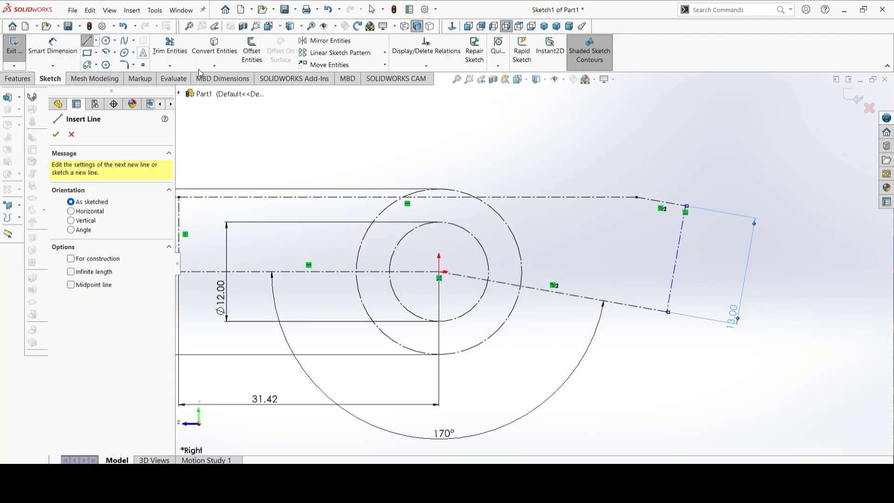
left_click(676, 257)
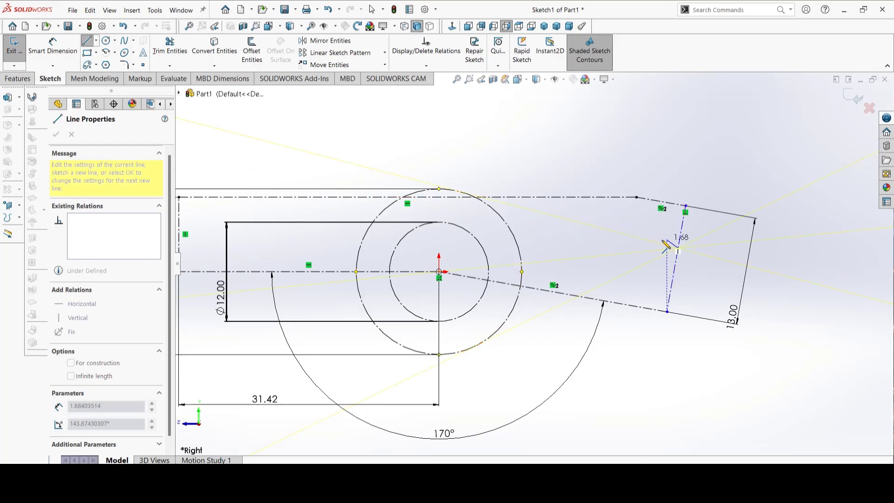
key("Escape")
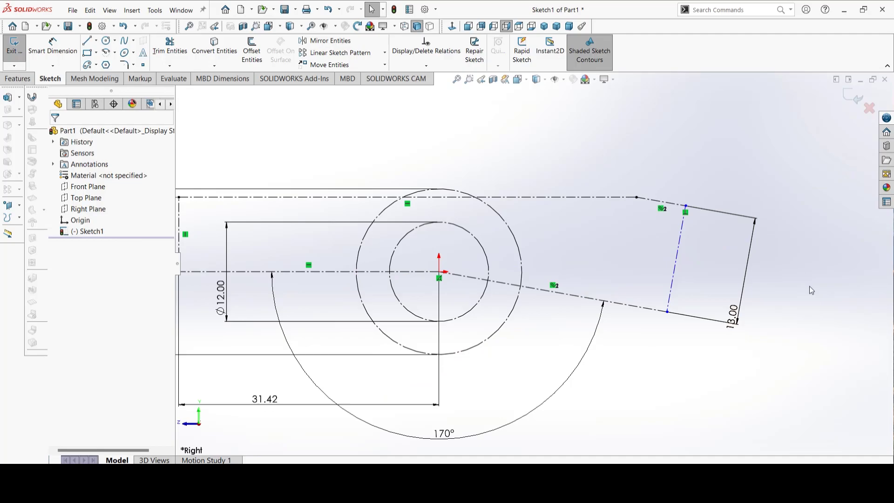
- Dimension the lower slanted centerline from the origin with an aligned length of 33.42 mm
scroll(781, 268, "down", 5)
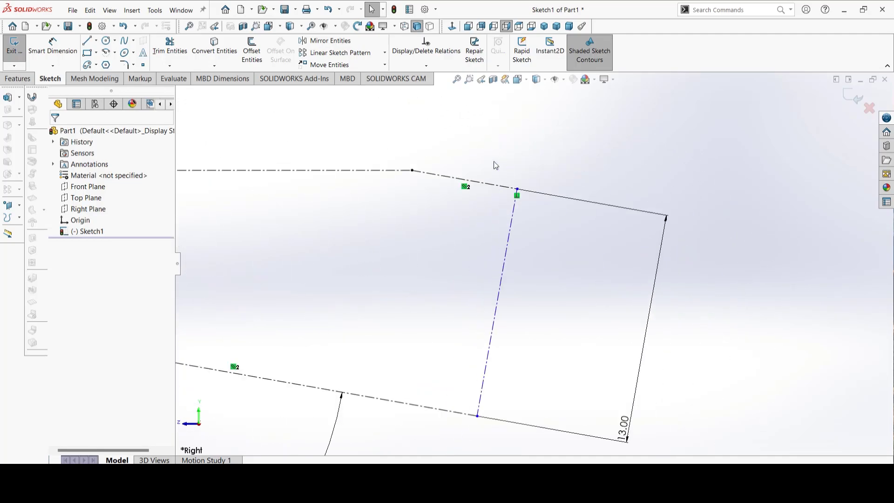
scroll(575, 203, "up", 3)
scroll(526, 270, "up", 4)
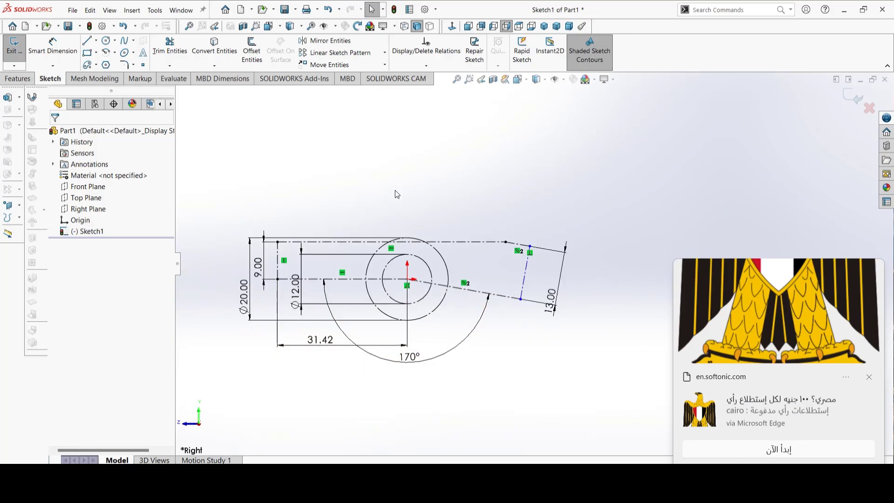
right_click_drag(452, 204, 460, 133)
left_click(471, 290)
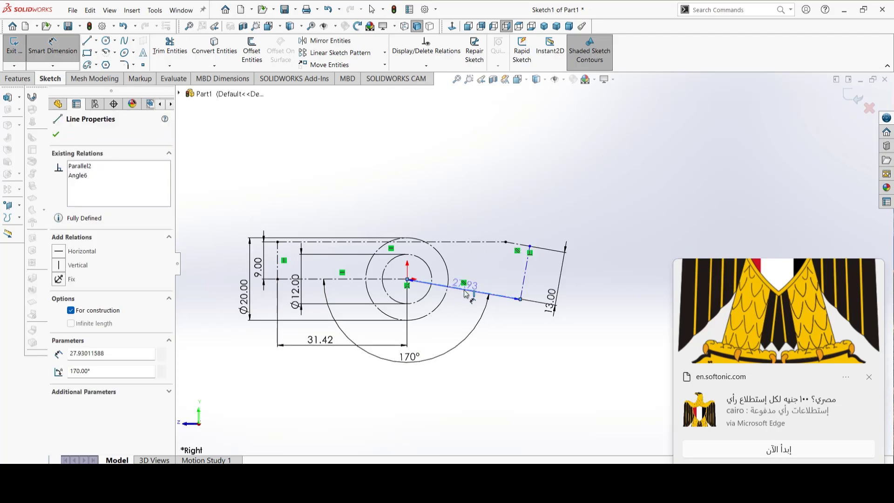
left_click(383, 392)
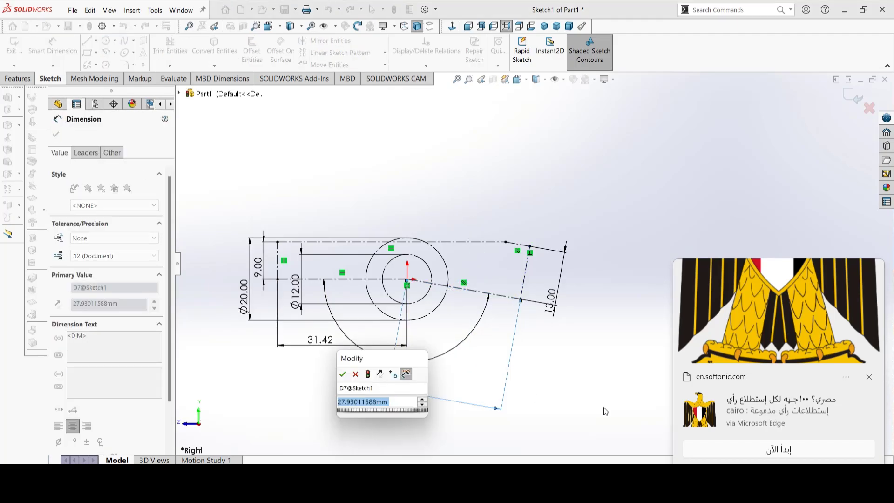
type("33")
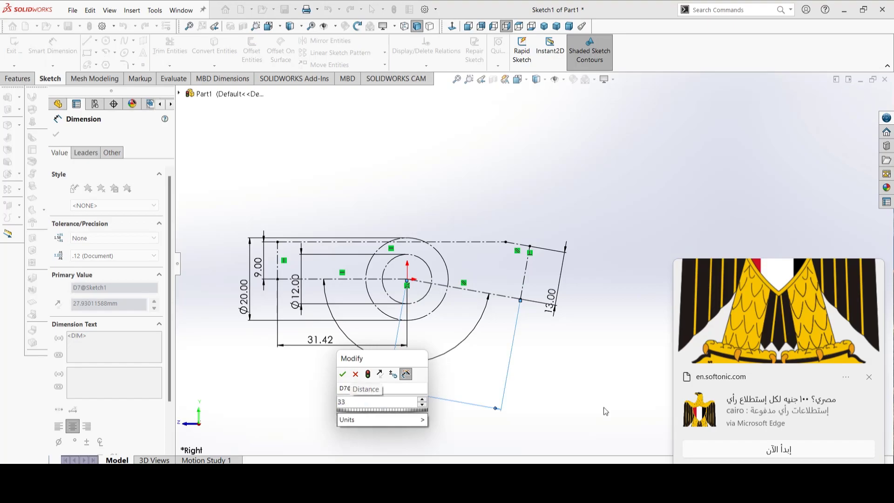
type(".42")
key("Return")
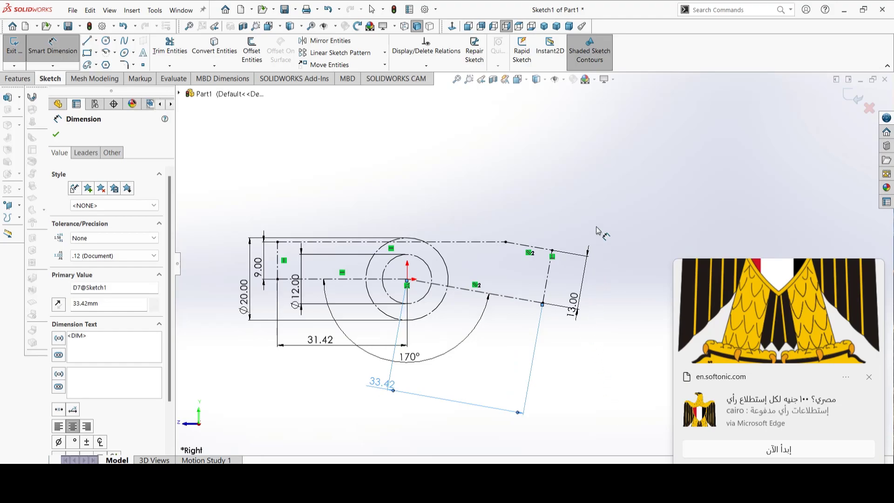
left_click(441, 164)
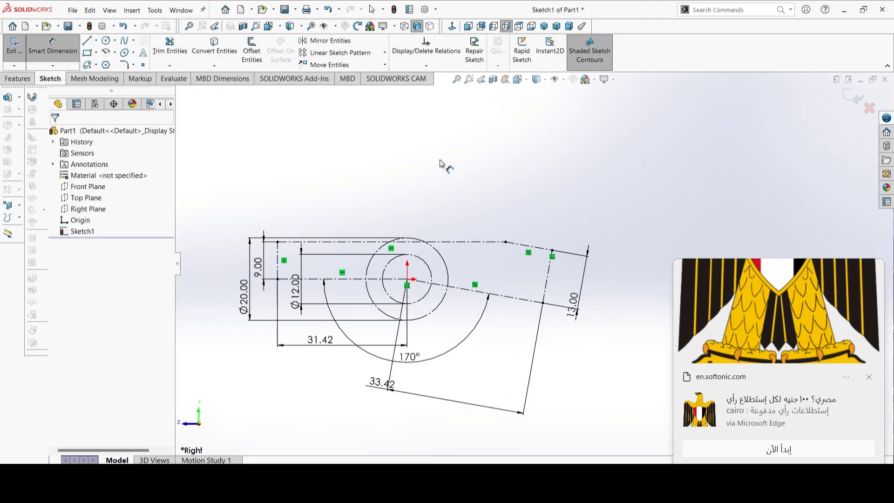
- Move the 12 mm and 20 mm diameter dimensions above the sketch outline, clear of the geometry
key("ctrl+Down")
key("ctrl+Down")
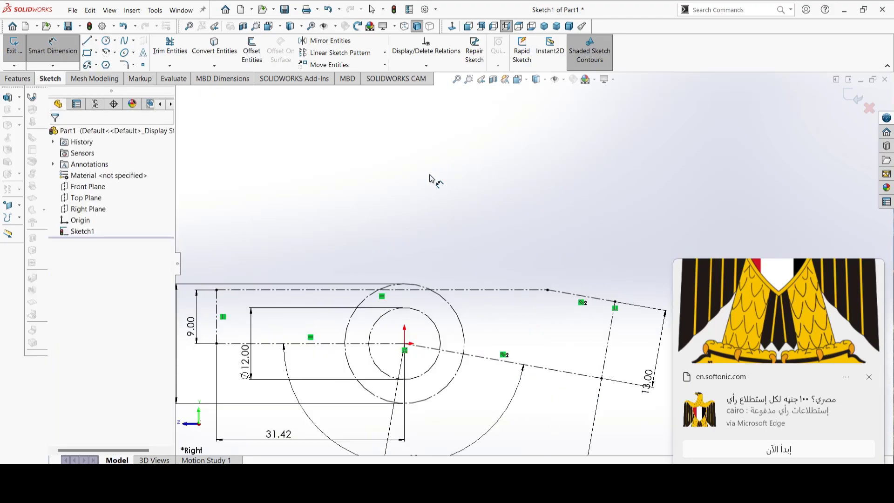
key("ctrl+Right")
mouse_move(332, 332)
left_mouse_down()
mouse_move(353, 326)
mouse_move(439, 242)
mouse_move(449, 188)
left_mouse_up()
key("Escape")
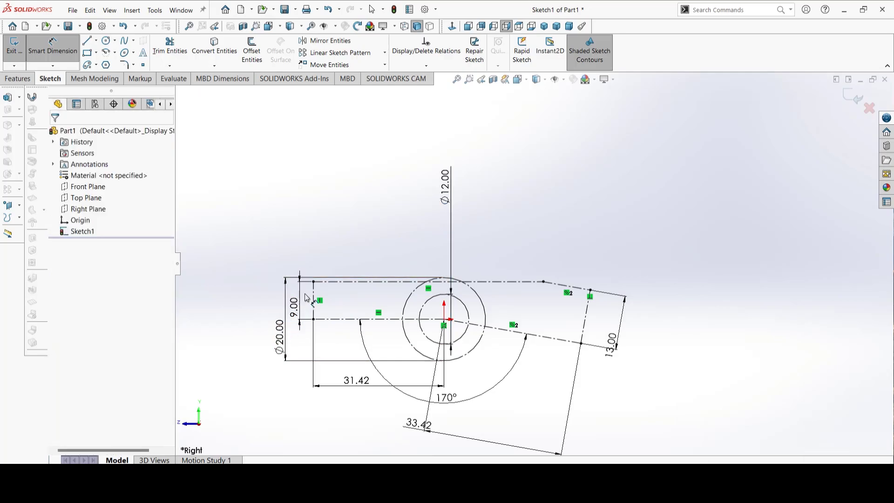
mouse_move(280, 335)
left_mouse_down()
mouse_move(426, 307)
mouse_move(426, 204)
mouse_move(274, 208)
left_mouse_up()
key("Escape")
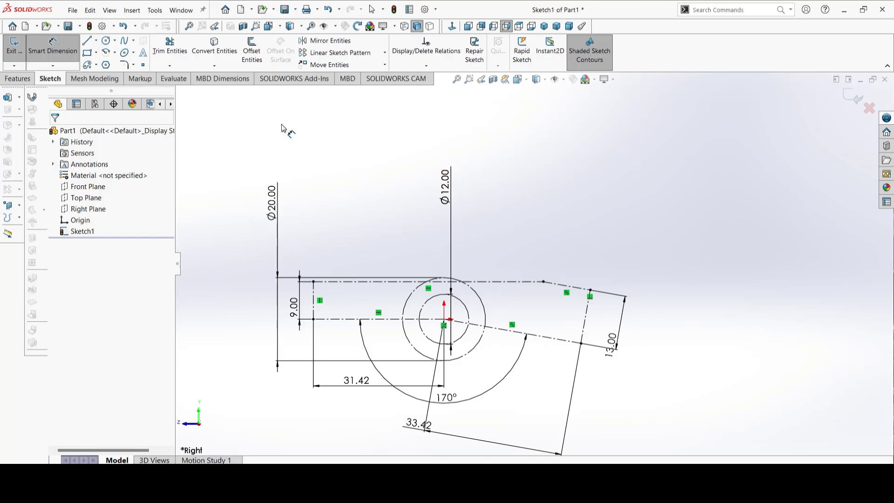
- Draw a solid line from the steep end centerline, perpendicular to it, ending on the 20 mm circle
scroll(453, 309, "down", 3)
scroll(467, 259, "up", 4)
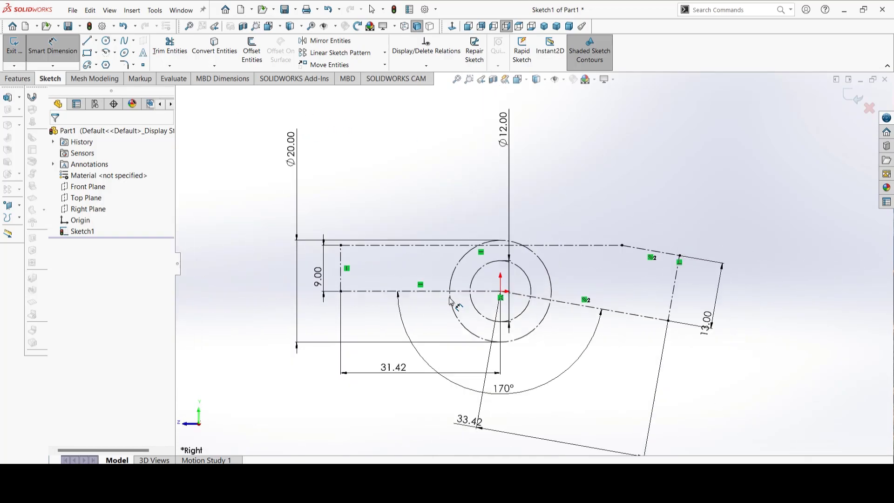
left_click(89, 44)
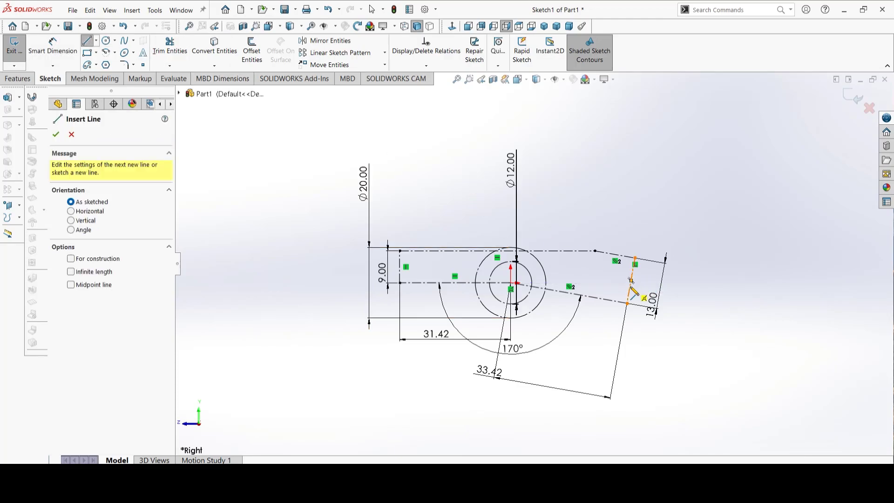
left_click(627, 292)
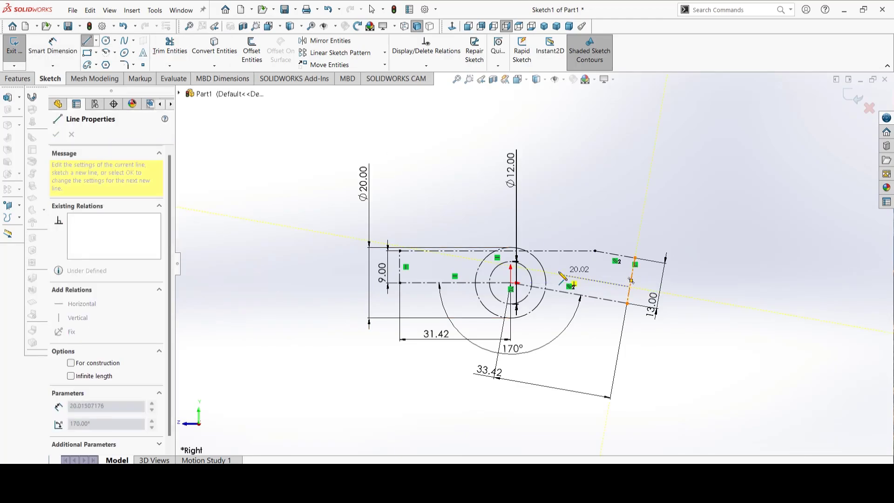
left_click(549, 272)
key("Escape")
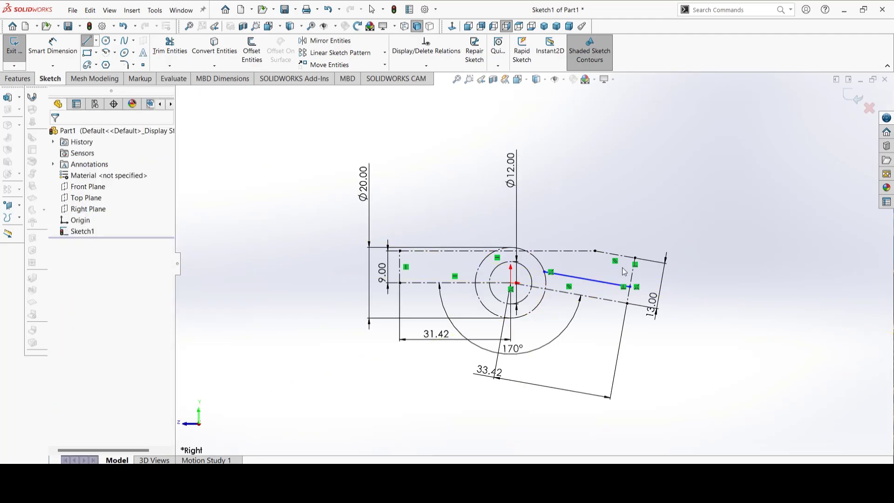
- Dimension the distance between the upper slanted centerline and the solid slanted line, and set it to 7 mm
scroll(656, 279, "down", 3)
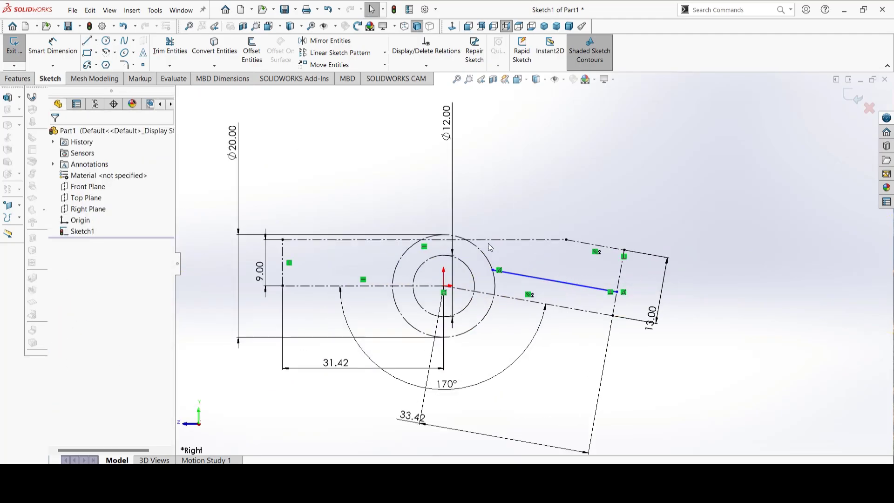
right_click_drag(635, 211, 644, 161)
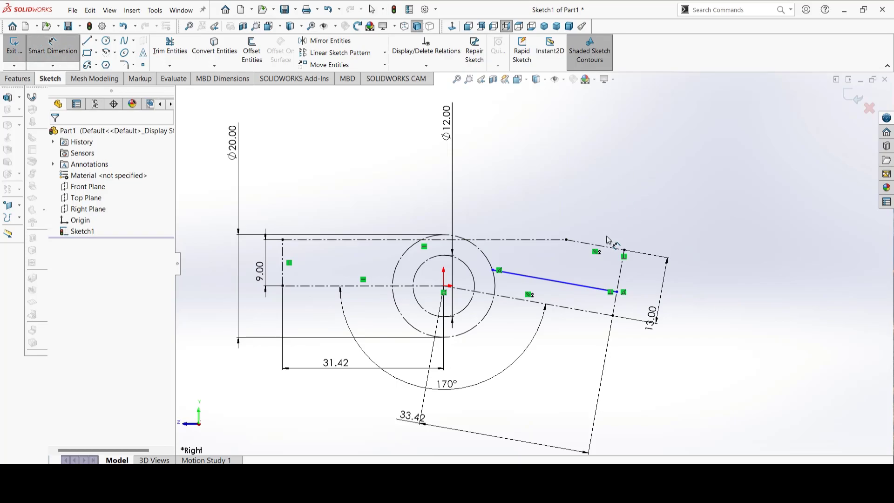
left_click(589, 294)
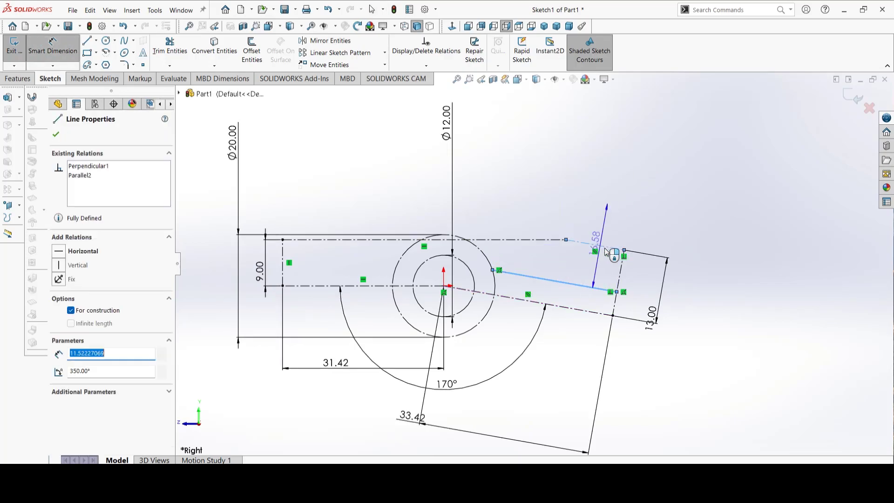
left_click(712, 298)
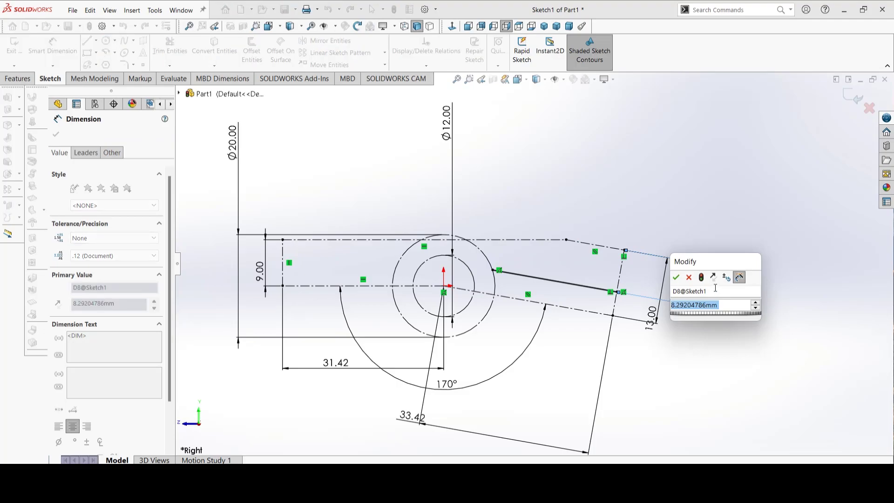
type("7")
left_click(677, 278)
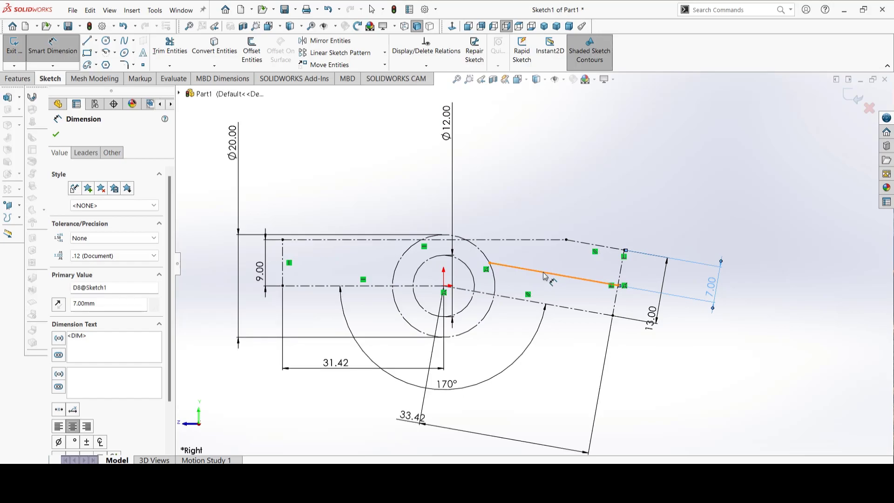
key("Escape")
left_click(554, 274)
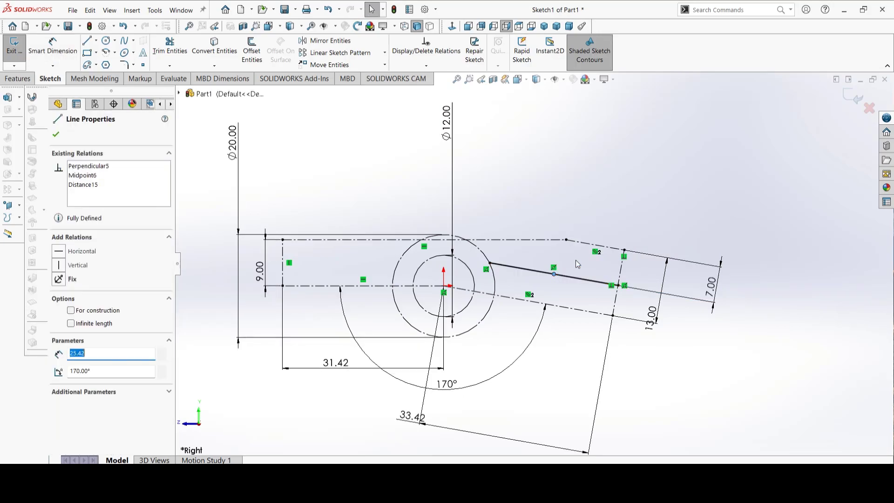
left_click(584, 243, "ctrl")
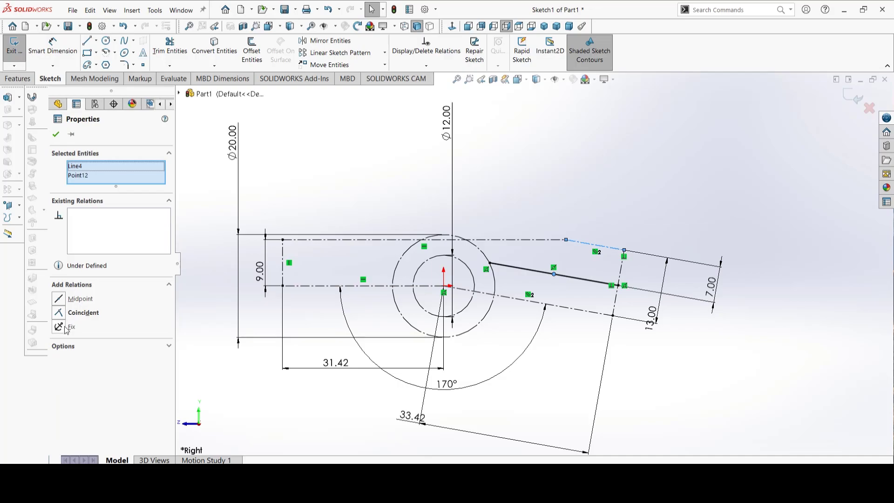
key("Escape")
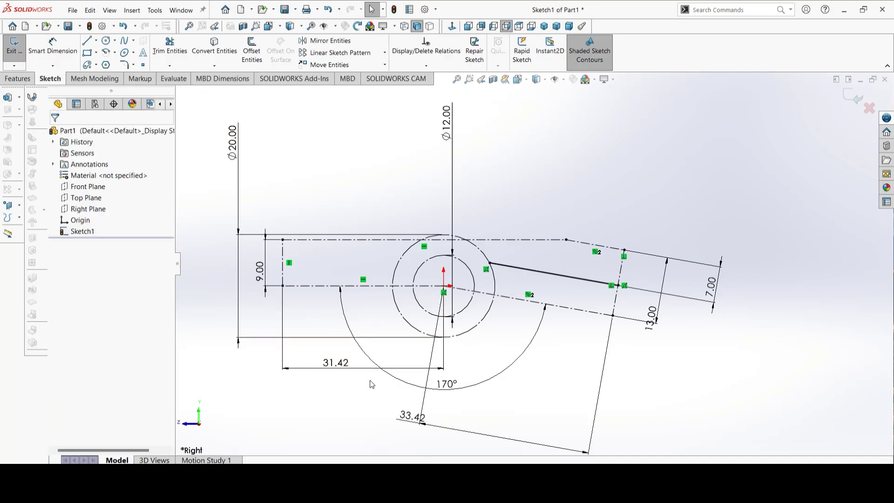
- Add a Parallel relation between the upper slanted centerline and the solid slanted line below it
left_click(583, 246)
left_click(577, 279, "ctrl")
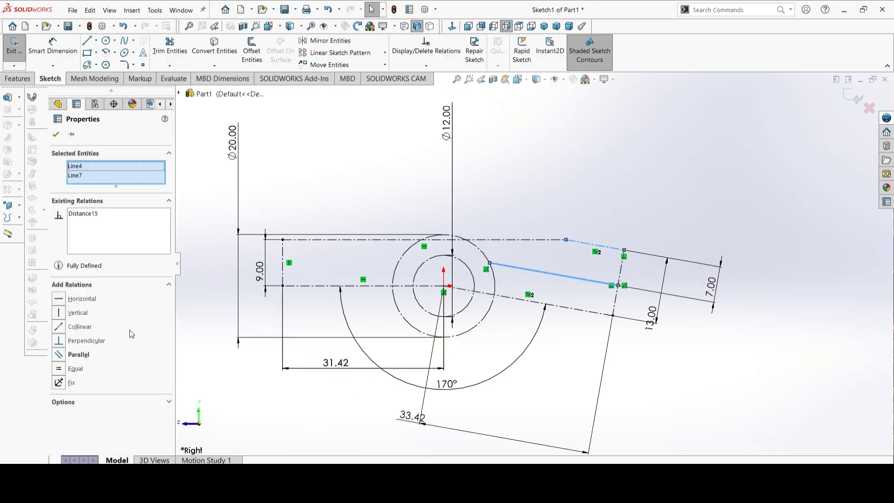
left_click(61, 355)
left_click(561, 167)
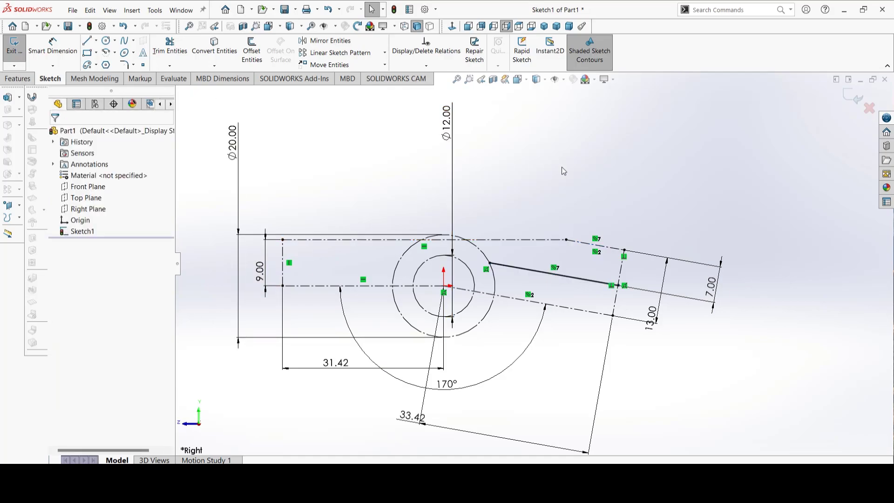
- Convert the upper slanted centerline from construction geometry to a solid line
left_click(594, 245)
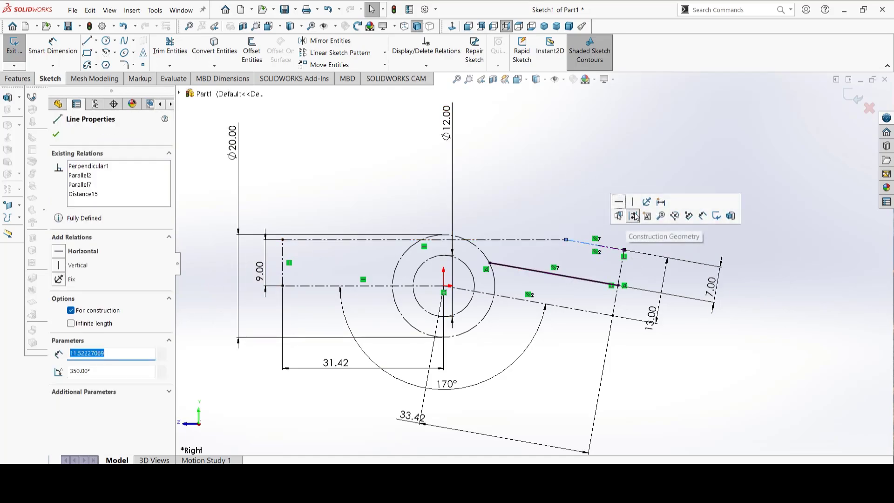
left_click(637, 237)
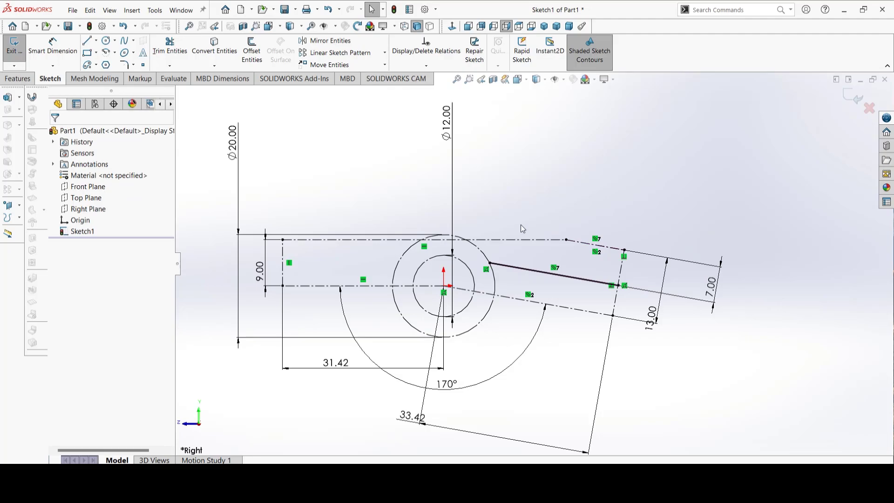
left_click(611, 252)
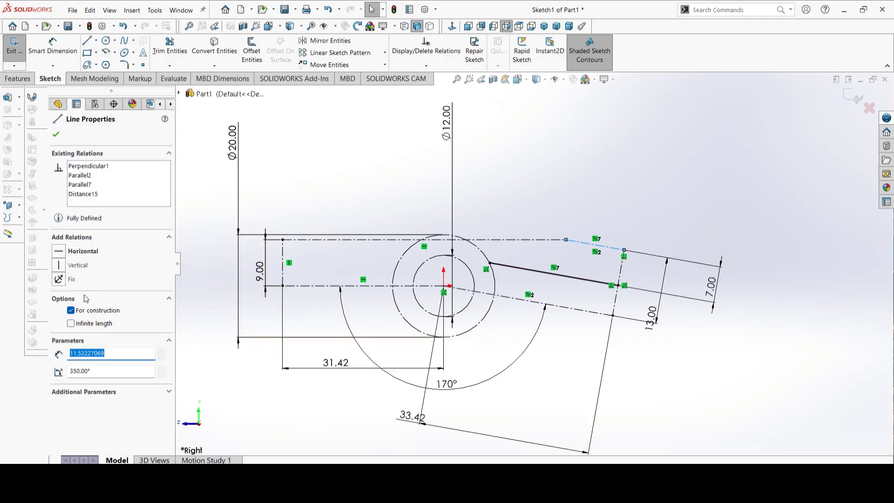
left_click(72, 312)
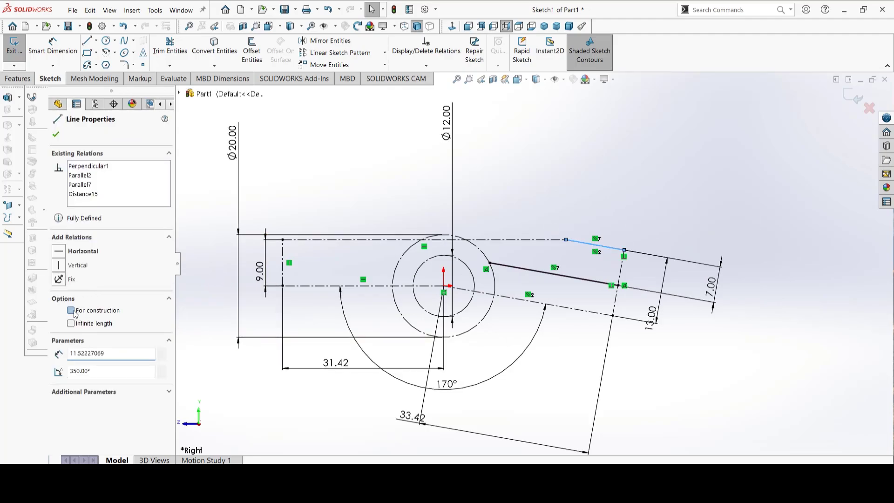
left_click(580, 179)
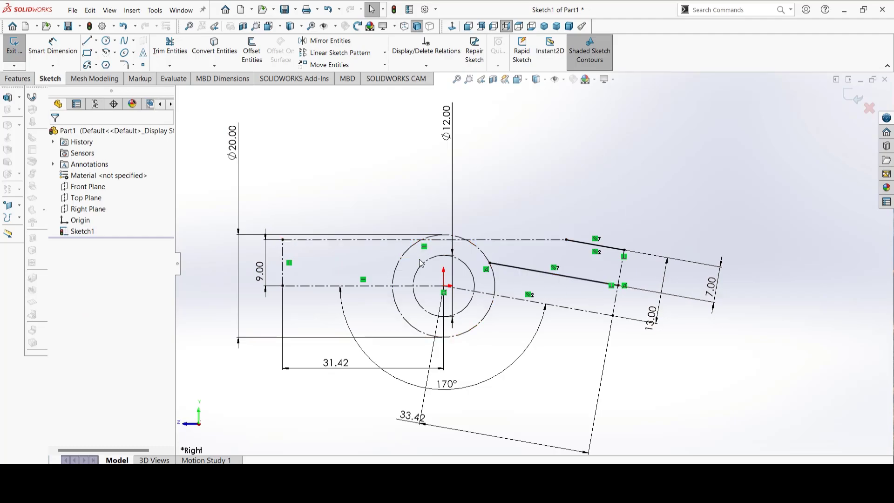
- Draw a 3 Point Arc along the underside of the 20 mm circle, from the horizontal centerline to the solid slanted line's end
left_click(115, 52)
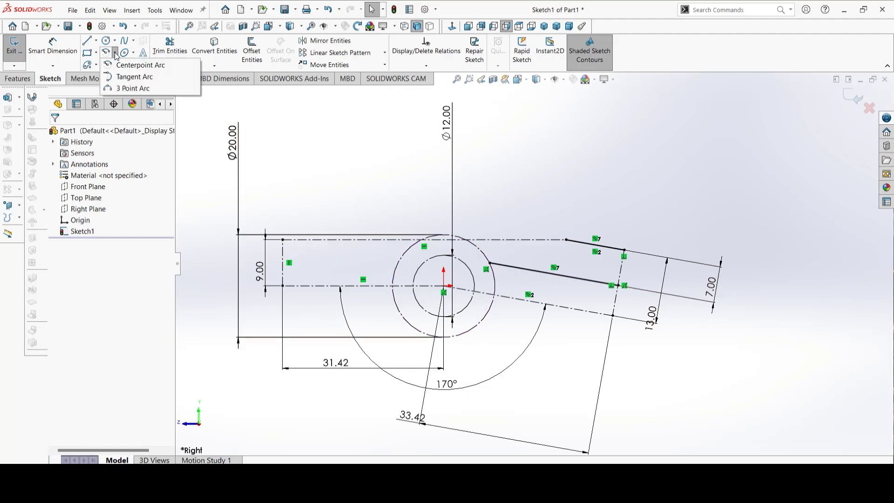
left_click(142, 89)
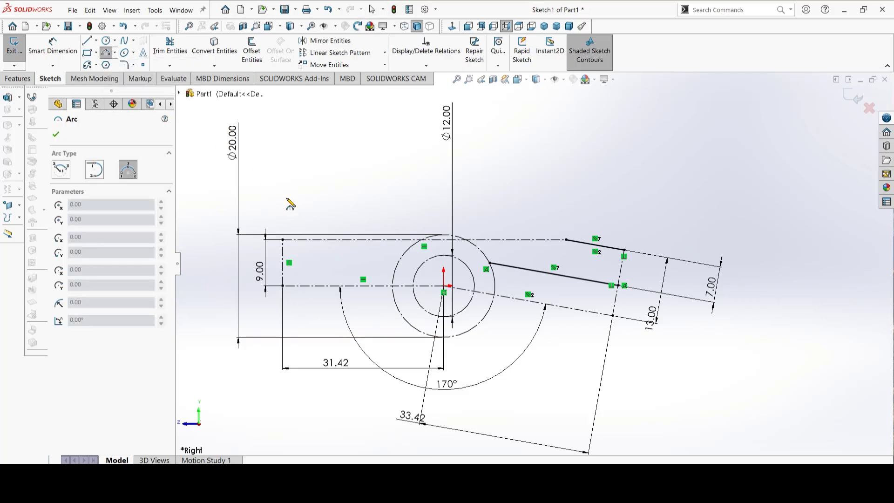
left_click(391, 286)
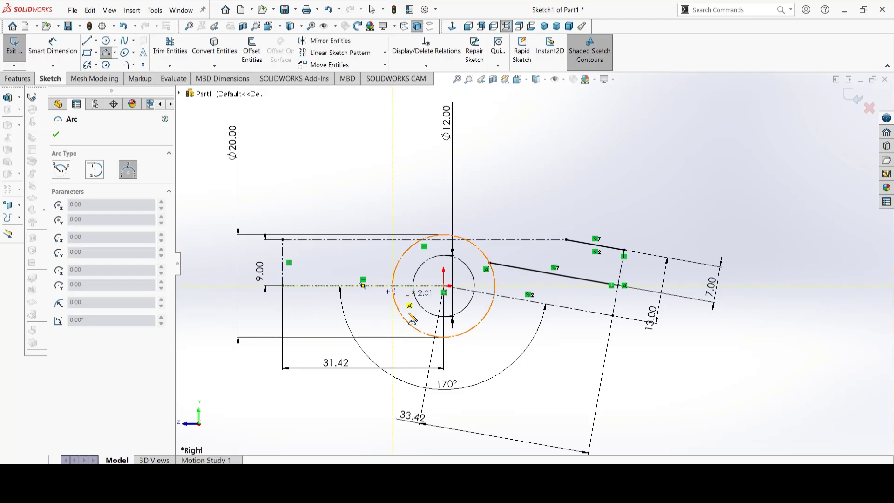
left_click(489, 264)
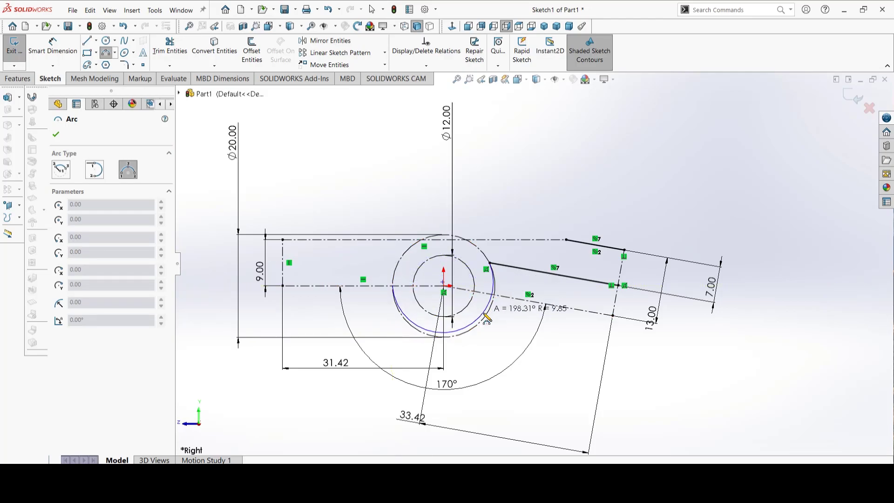
left_click(470, 328)
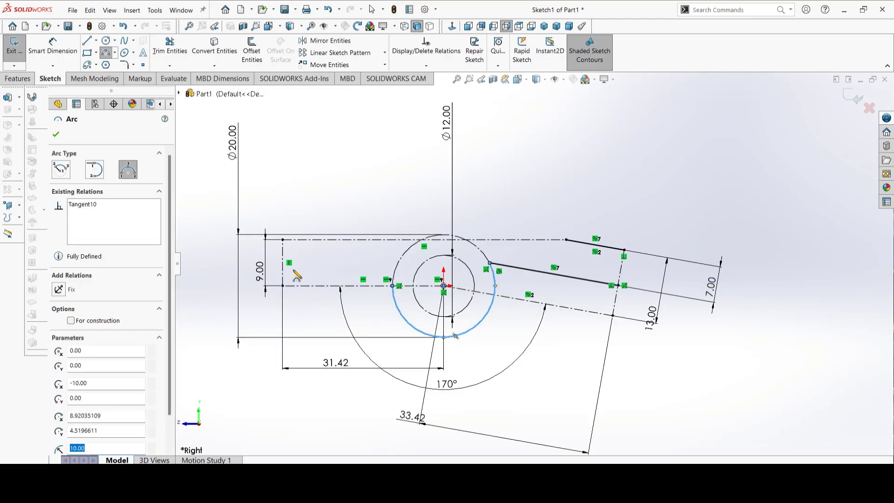
key("Escape")
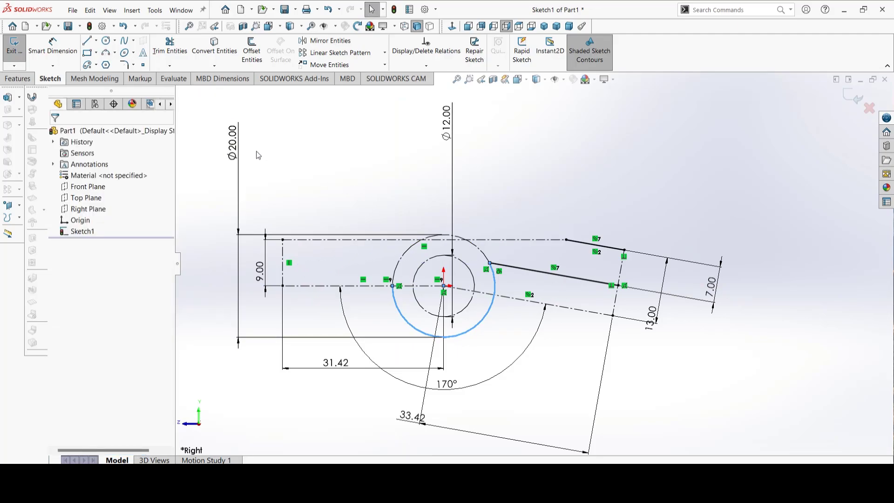
- Draw a downward 3 Point Arc semicircle of about 3.14 mm radius on the lower horizontal centerline, starting at its outer left end
left_click(106, 53)
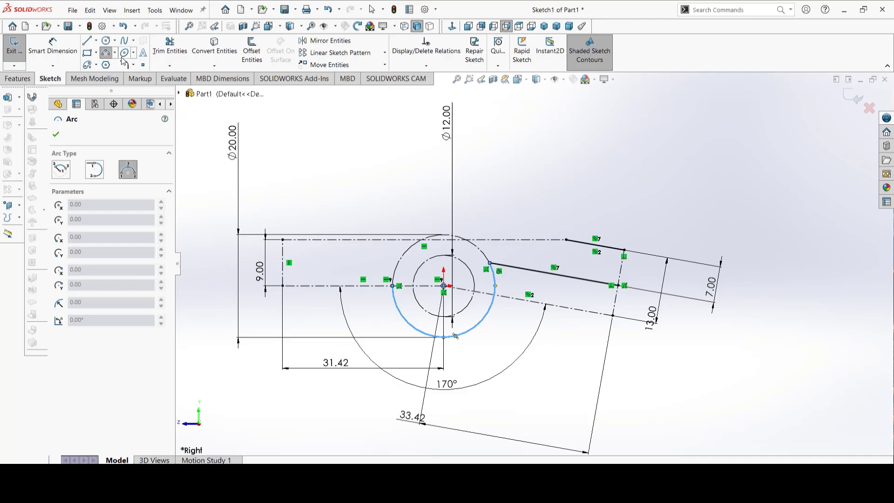
left_click(282, 285)
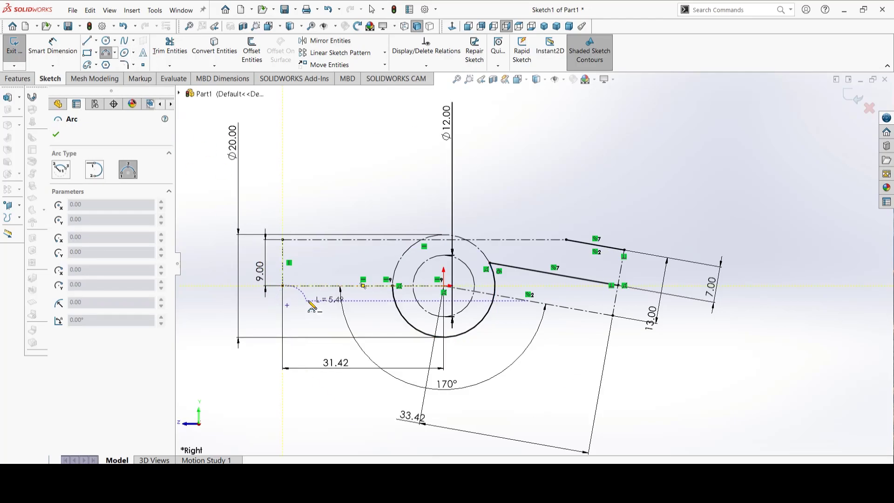
left_click(314, 285)
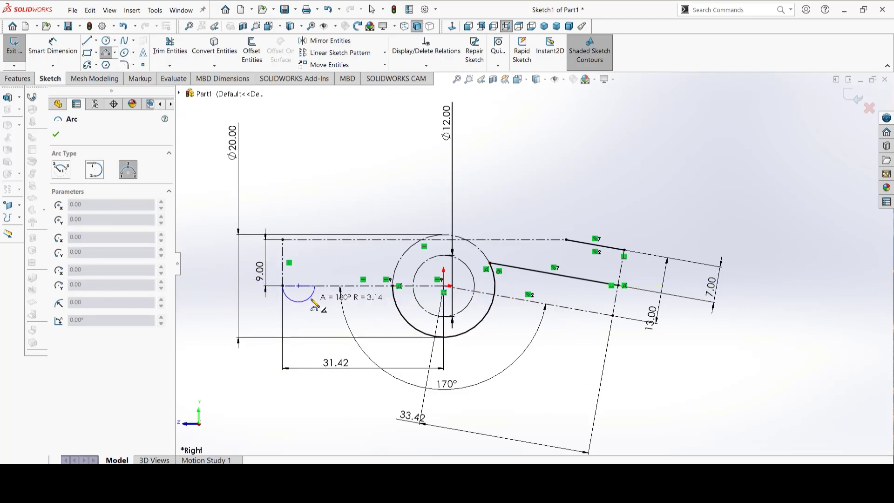
left_click(315, 302)
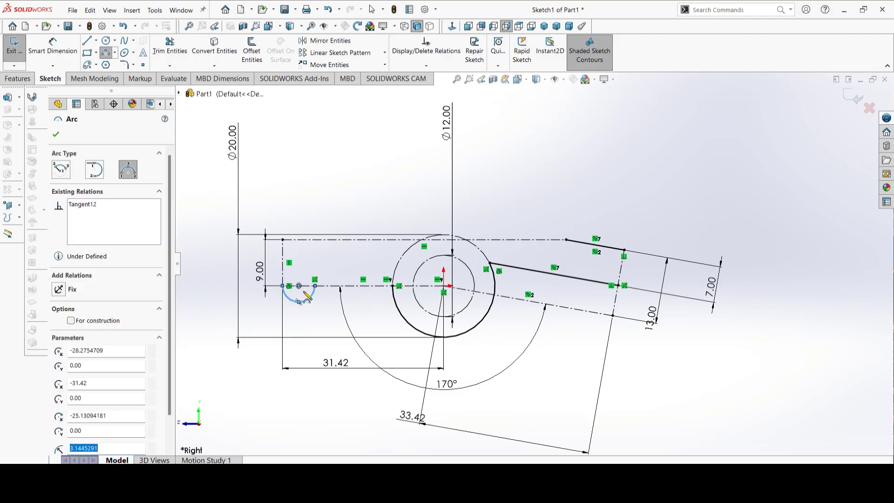
key("Escape")
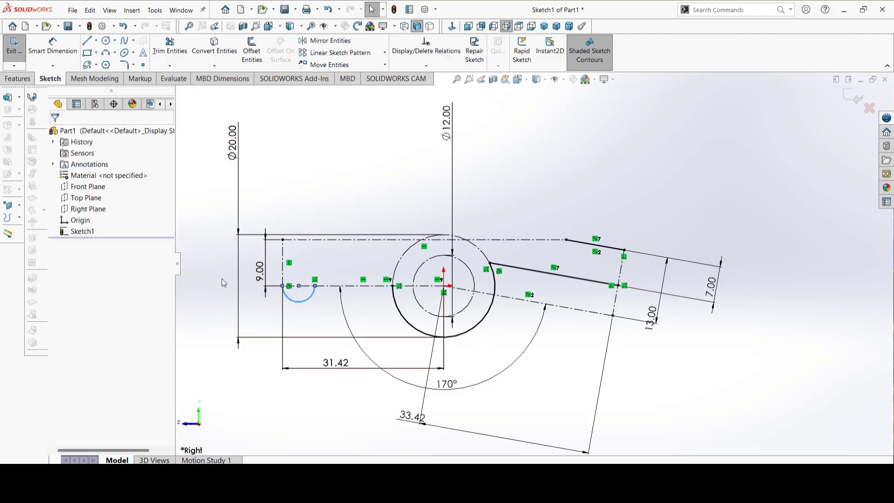
- Add a radius dimension to the small semicircle and set it to 4 mm
key("d")
left_click(275, 291)
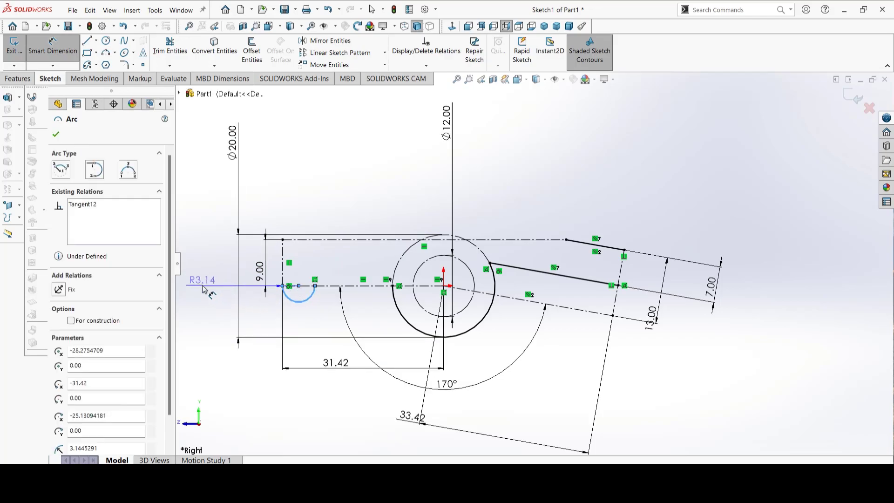
left_click(203, 284)
type("4")
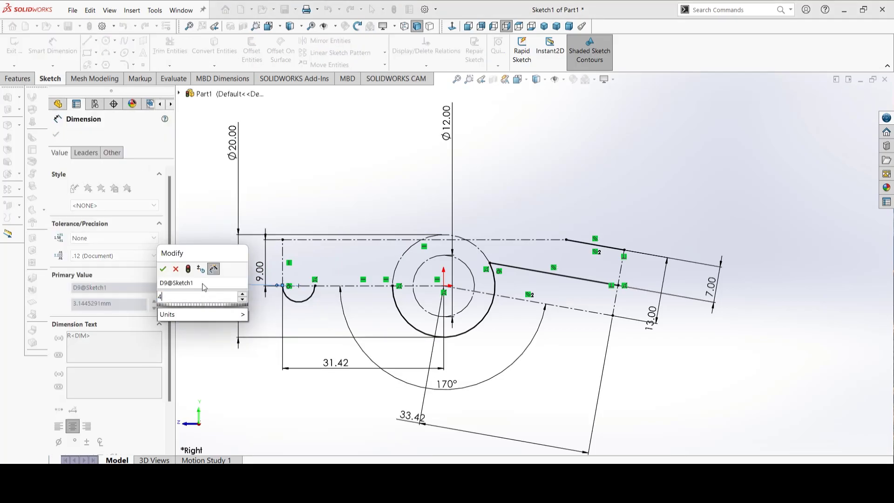
left_click(163, 268)
key("Escape")
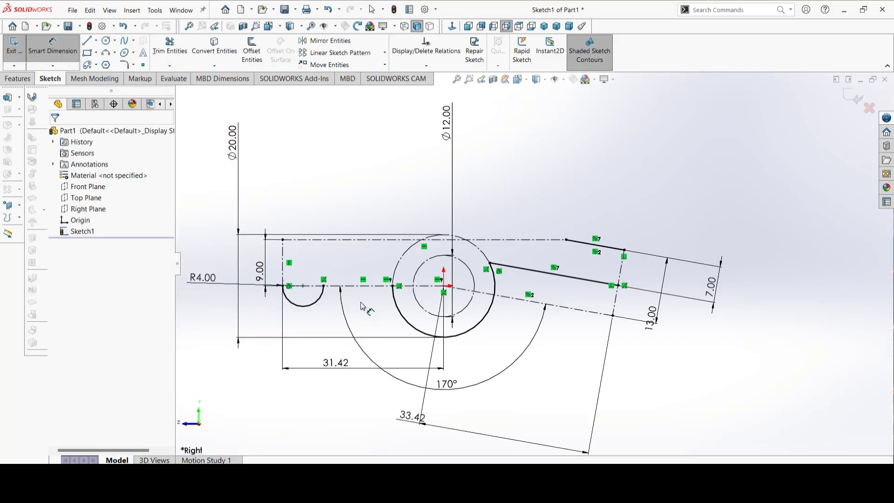
- Draw a solid horizontal line from the small semicircle's inner end to the start of the large arc
left_click(87, 43)
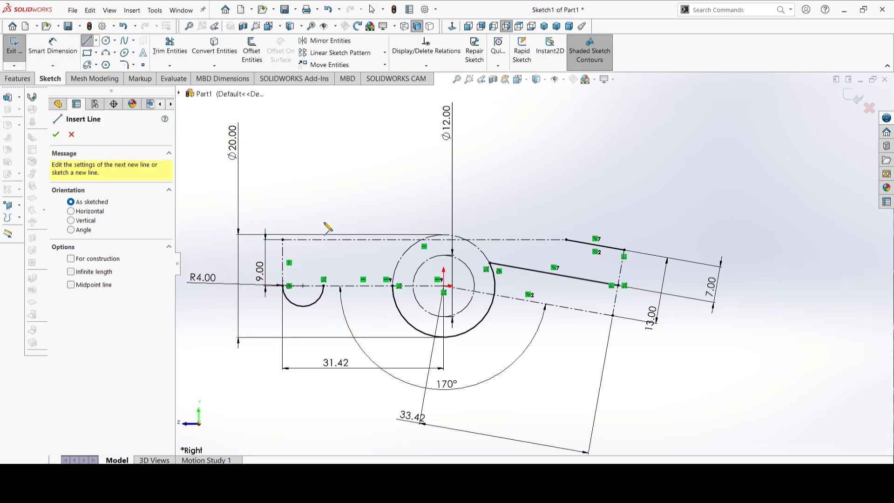
left_click(324, 285)
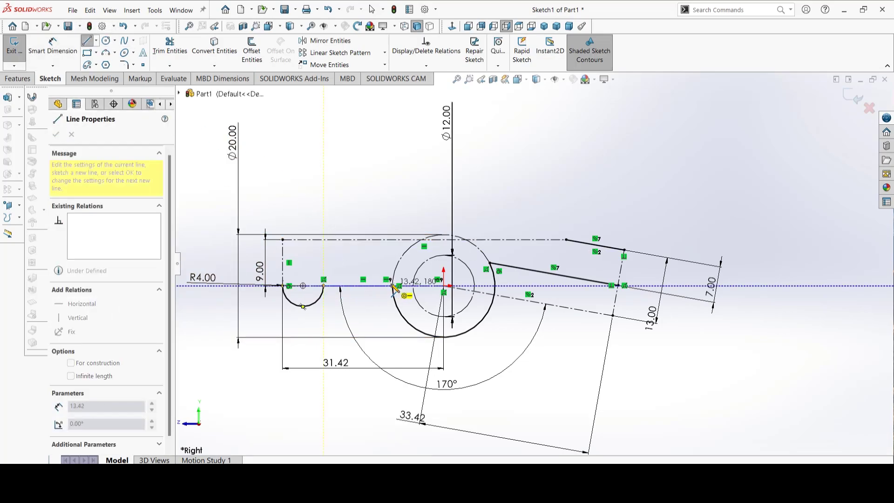
left_click(393, 285)
key("Escape")
key("Escape")
- Draw solid lines from the small semicircle's outer end up the vertical centerline and along the top centerline to the upper slanted line
key("l")
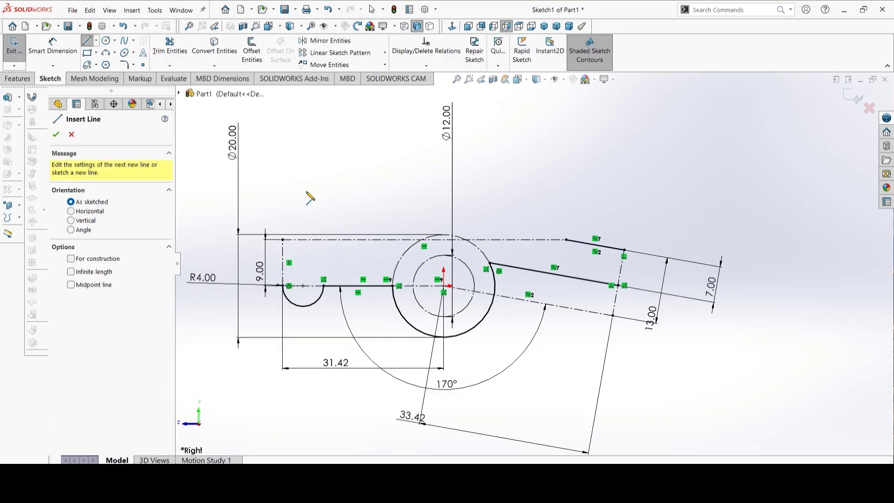
left_click(282, 285)
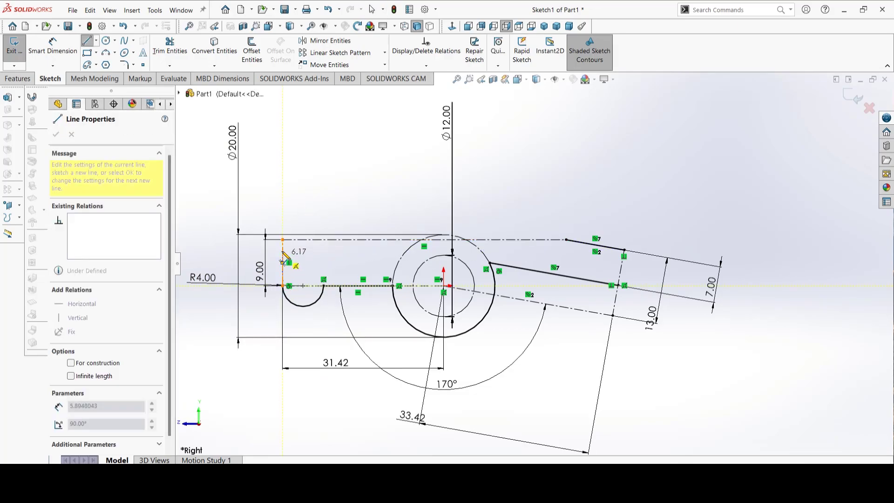
left_click(282, 239)
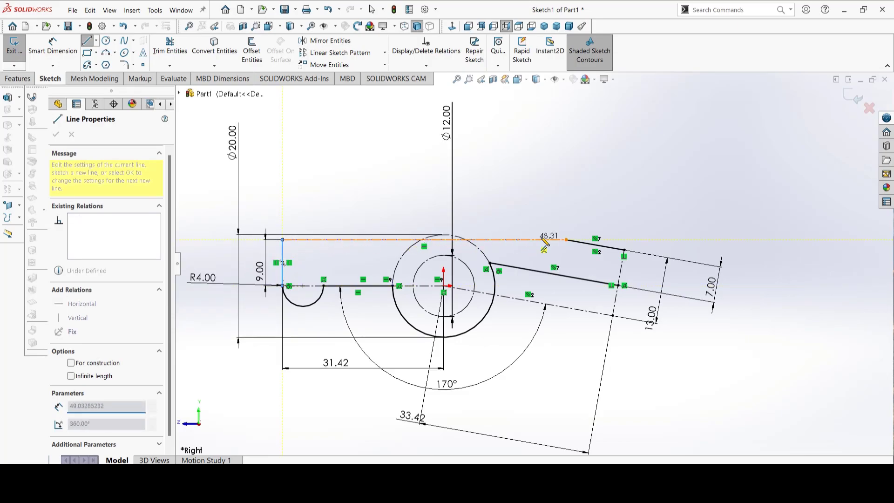
left_click(565, 239)
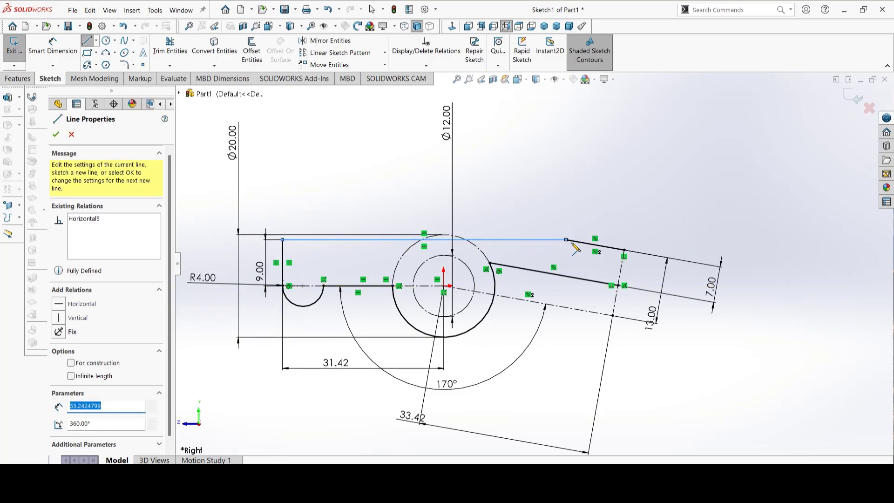
- Close the outer profile with solid lines along the upper slanted line and down the short end line to the lower slanted line
left_click(624, 251)
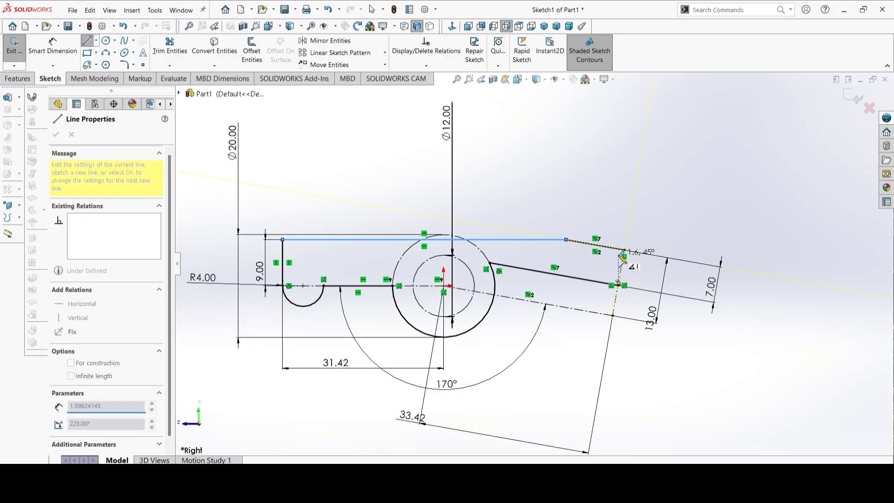
left_click(618, 285)
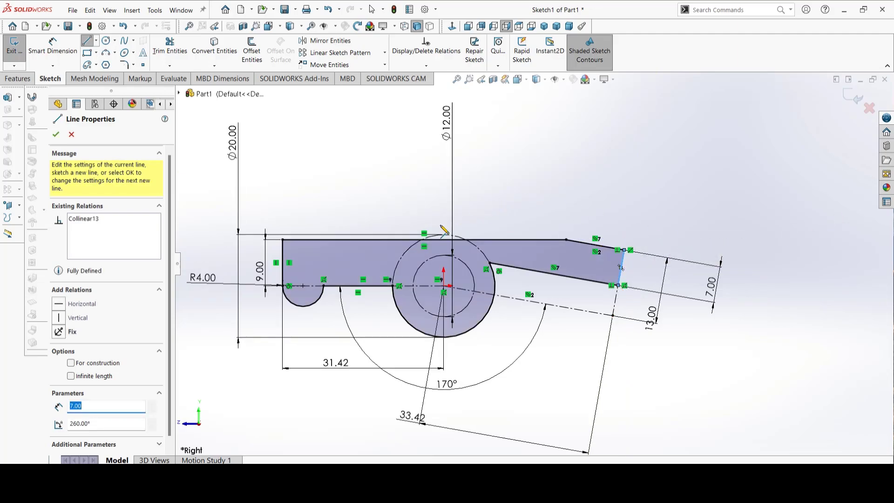
key("Escape")
- Convert the 12 mm construction circle at the origin to solid geometry
left_click(428, 265)
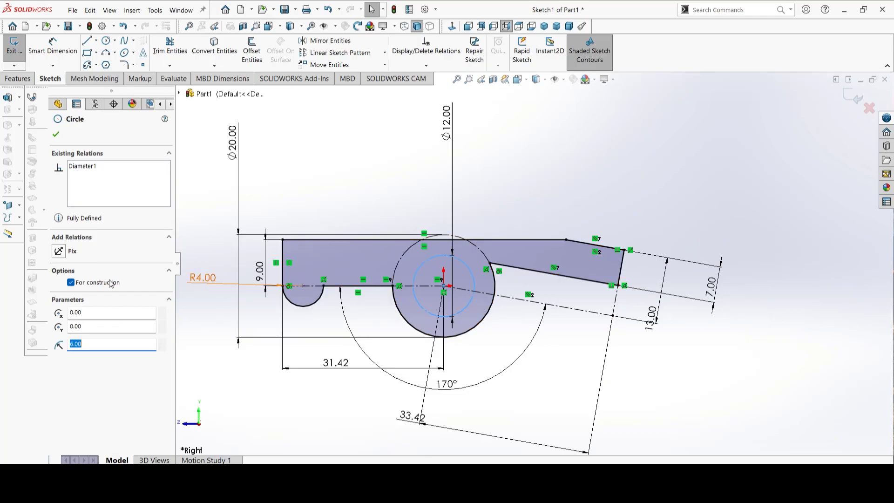
left_click(71, 282)
left_click(402, 181)
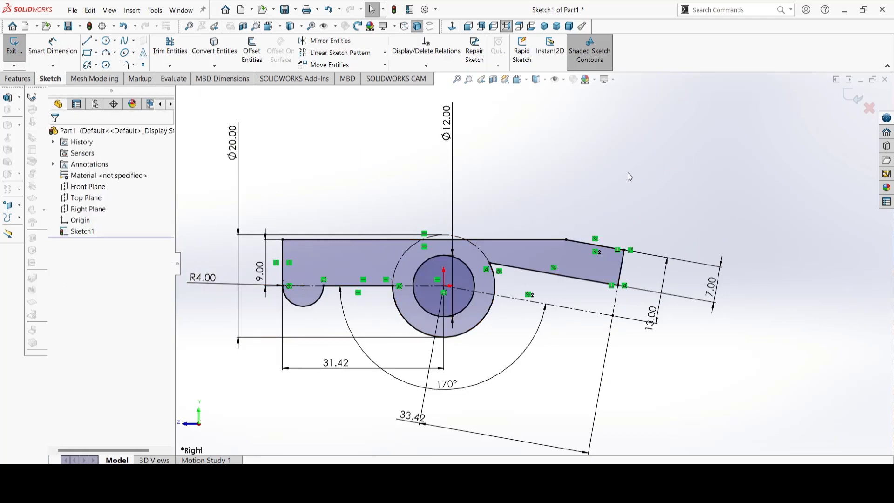
- Extrude the closed profile as a Blind boss with a depth of 91.65 mm
left_click(21, 79)
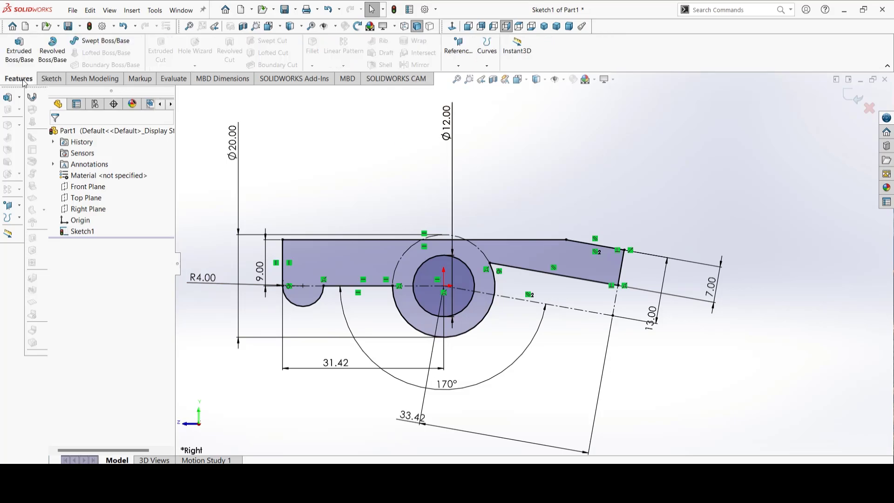
left_click(19, 50)
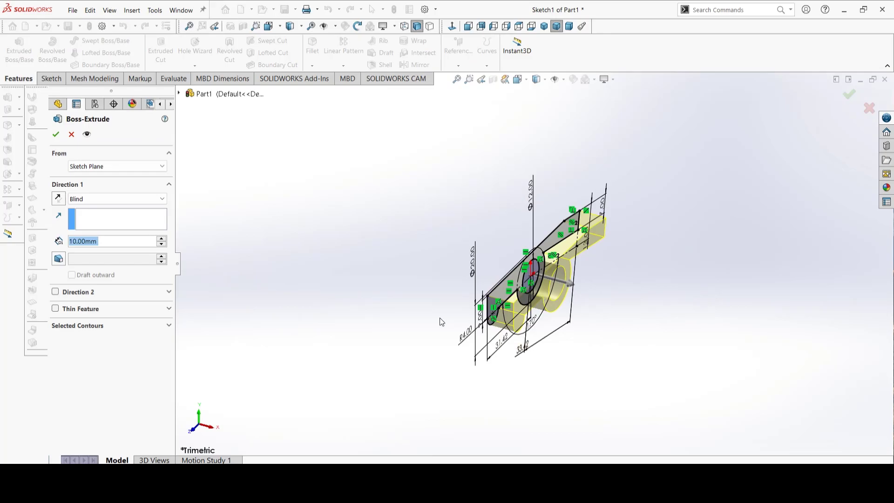
left_click(112, 198)
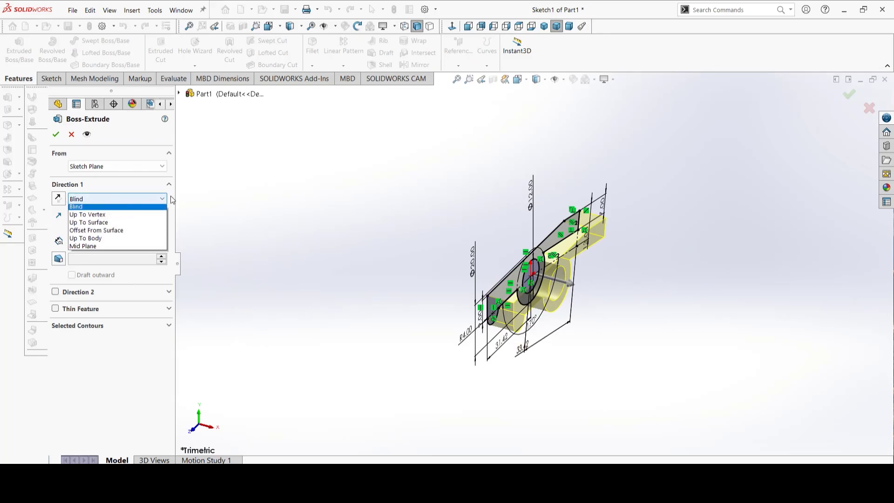
left_click(141, 247)
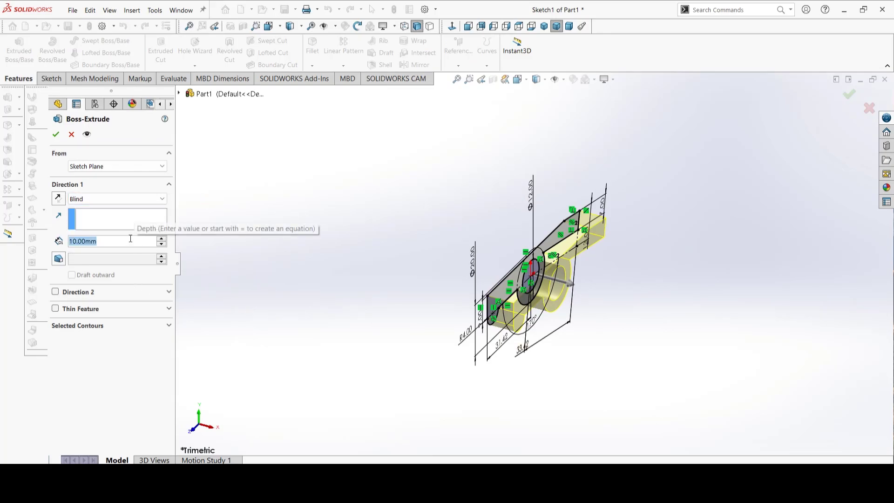
type("9")
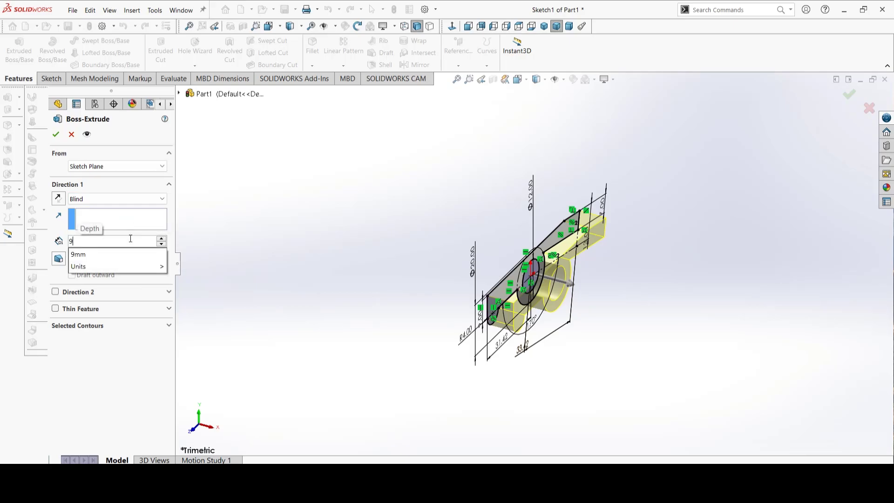
type("1.65")
key("Return")
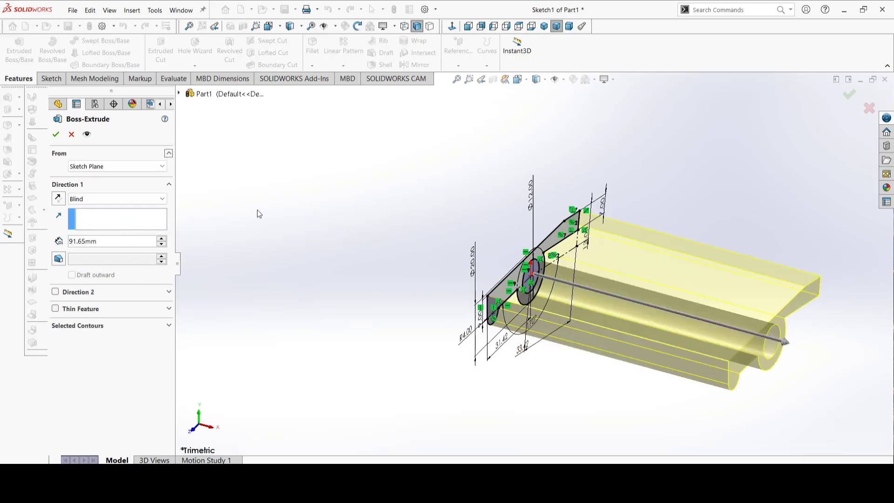
key("Return")
- Start a symmetric fillet with a 9 mm radius and select the upper outer long edge at the hooked end
mouse_move(775, 354)
middle_mouse_down()
mouse_move(794, 369)
mouse_move(728, 347)
mouse_move(744, 385)
mouse_move(760, 361)
middle_mouse_up()
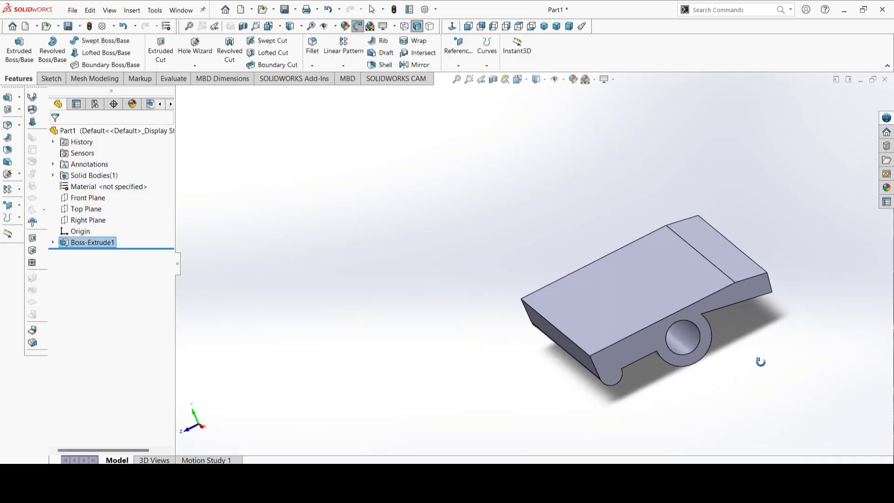
left_click(516, 80)
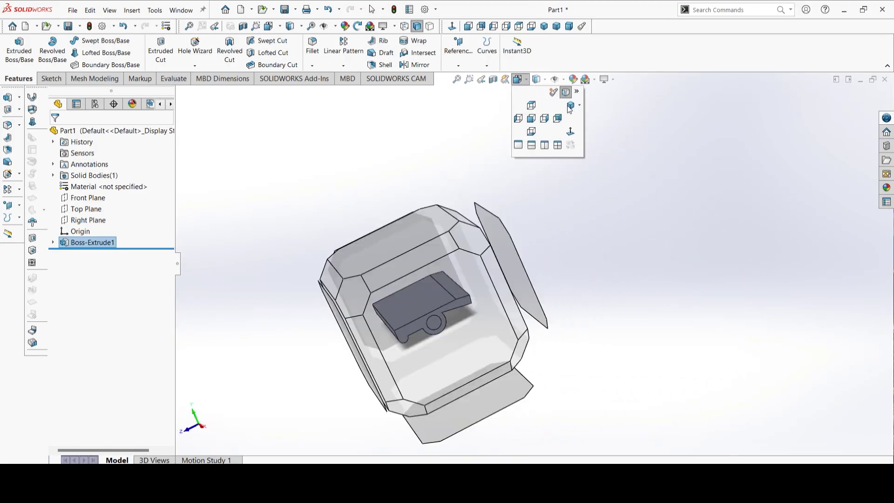
left_click(569, 106)
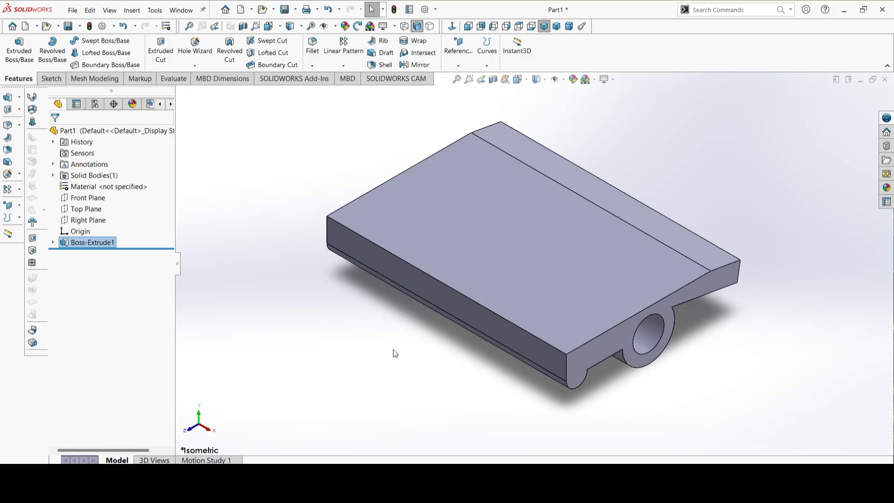
middle_click_drag(631, 417, 577, 363)
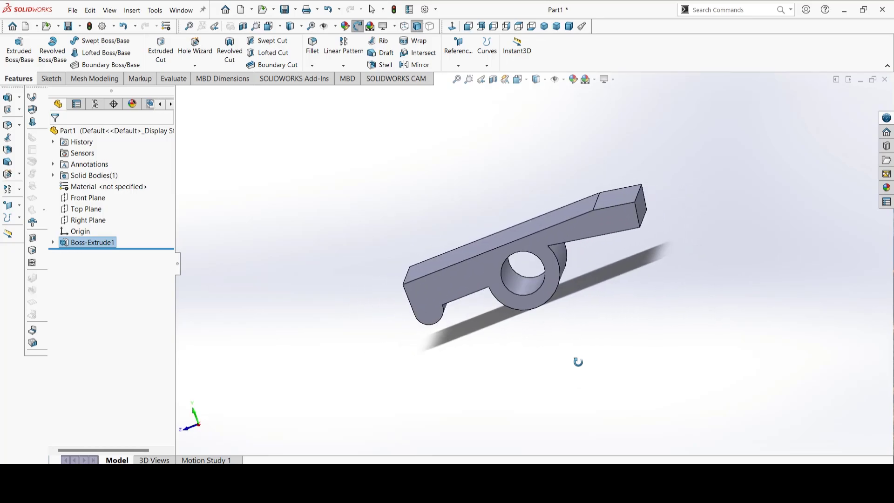
key("Escape")
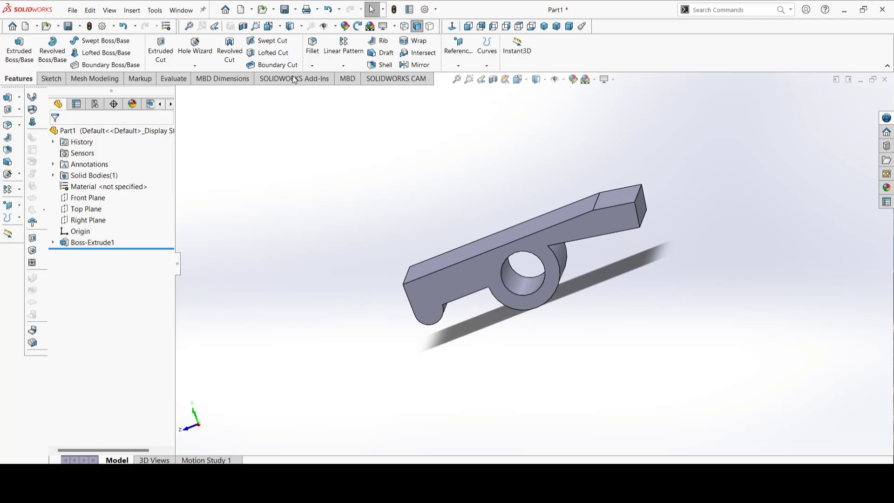
left_click(313, 46)
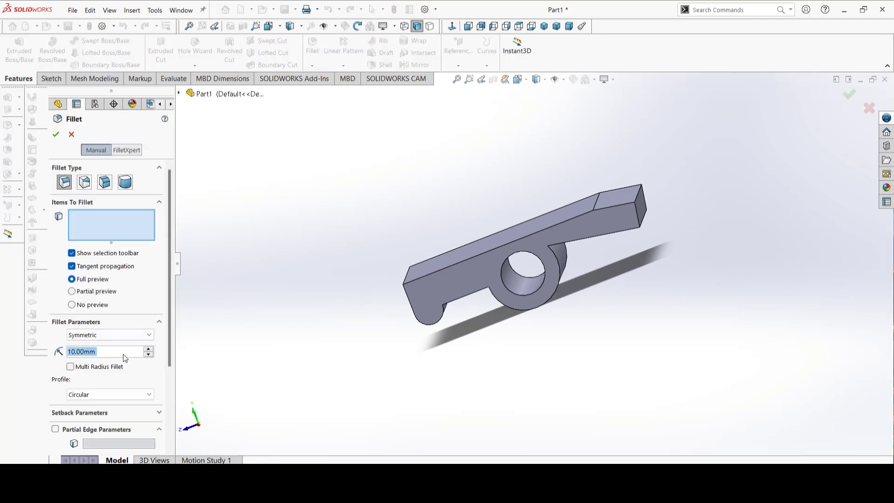
type("9")
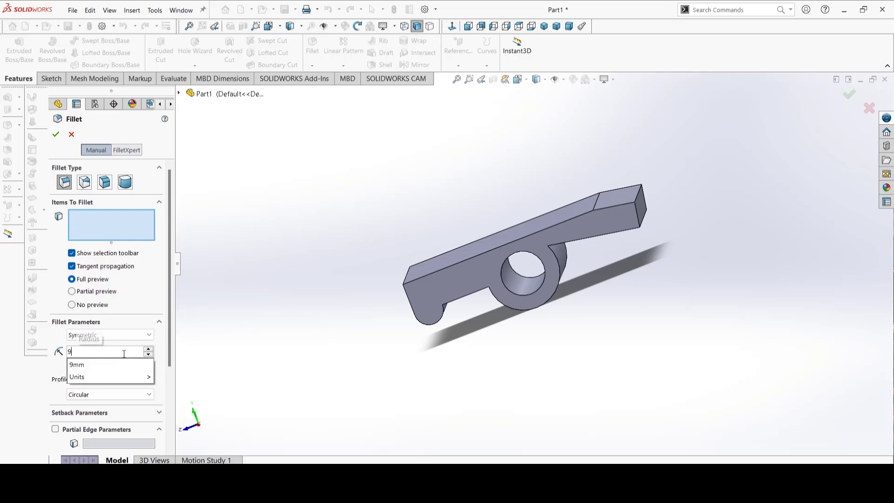
key("Return")
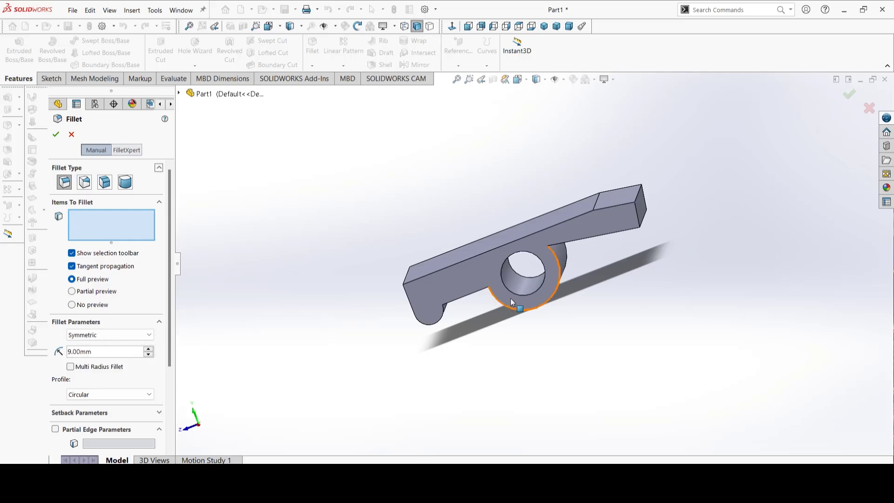
middle_click_drag(465, 374, 478, 306)
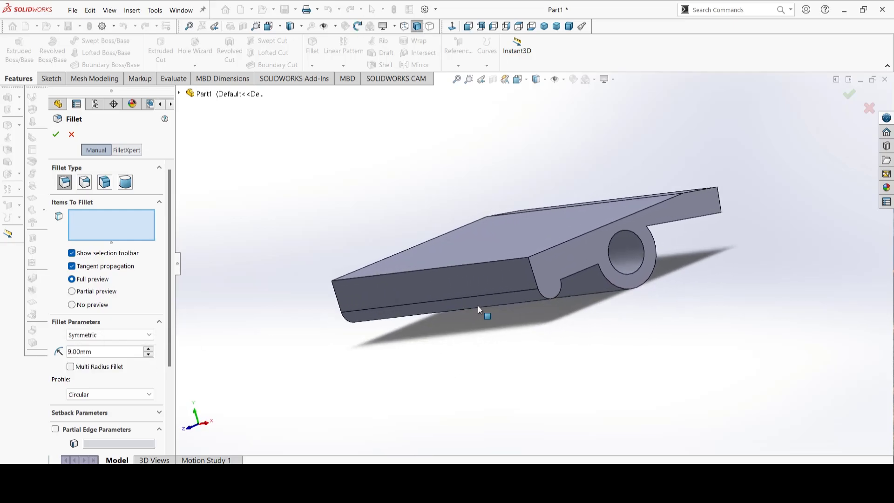
left_click(473, 262)
- Add the underside edges to the fillet: both long edges of the flat beside the hook and the edge where the cylinder meets the slanted arm
middle_click_drag(585, 328, 544, 345)
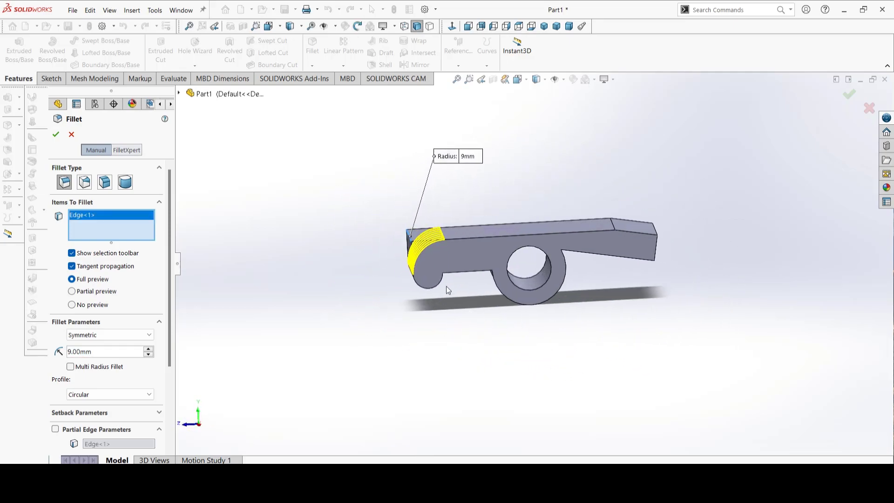
middle_click_drag(446, 282, 512, 259)
left_click(444, 267)
left_click(517, 253)
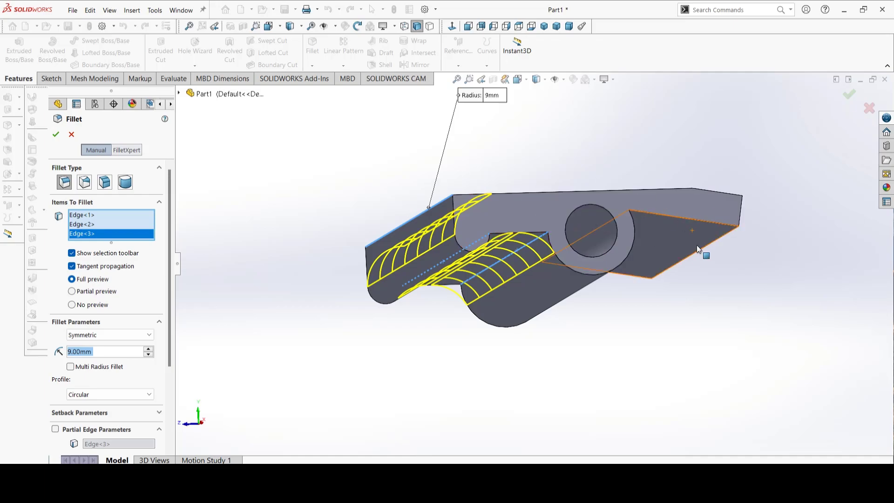
middle_click_drag(686, 250, 545, 229)
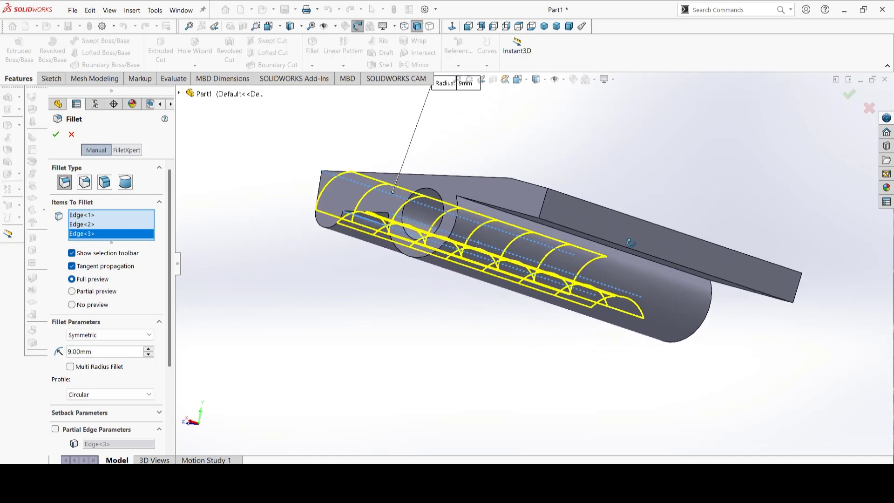
left_click(545, 229)
- Add the top bend edge between the flat and slanted faces to the selection and apply the 9 mm fillet
middle_click_drag(558, 133, 617, 246)
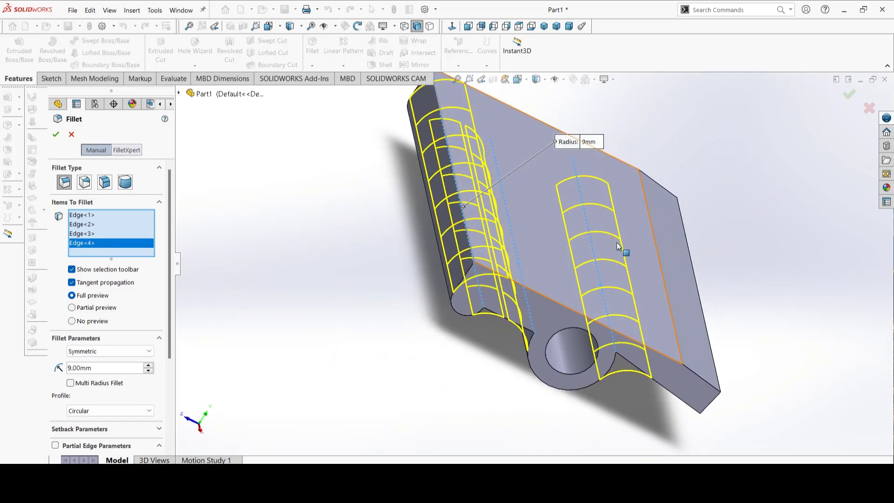
left_click(672, 313)
middle_click_drag(666, 417, 665, 334)
left_click(848, 95)
middle_click_drag(700, 147, 627, 161)
key("Escape")
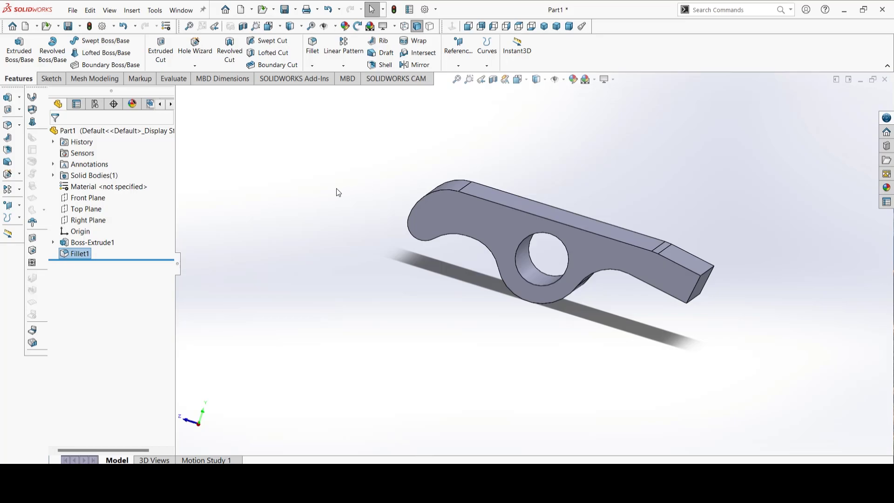
- Sketch a corner rectangle about 28 mm tall on the flat top face, starting on the origin-side edge and extending past the rounded end
middle_click_drag(587, 182, 544, 236)
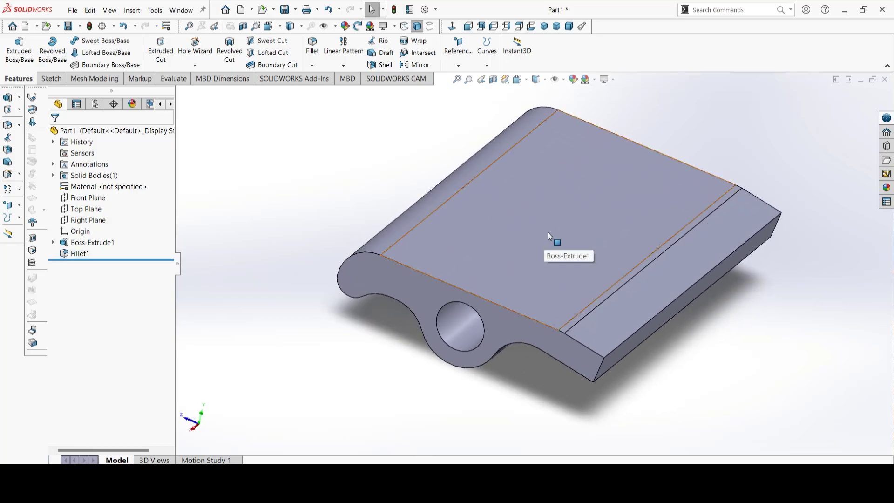
left_click(546, 234)
left_click(623, 189)
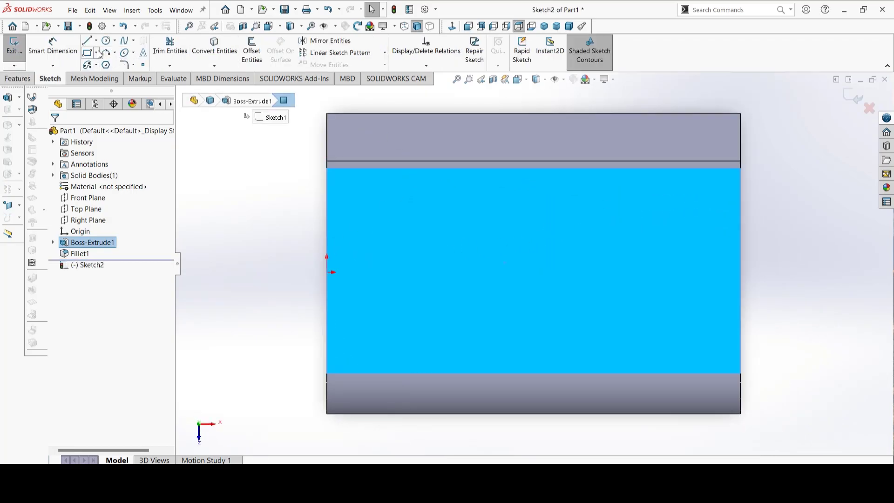
left_click(88, 55)
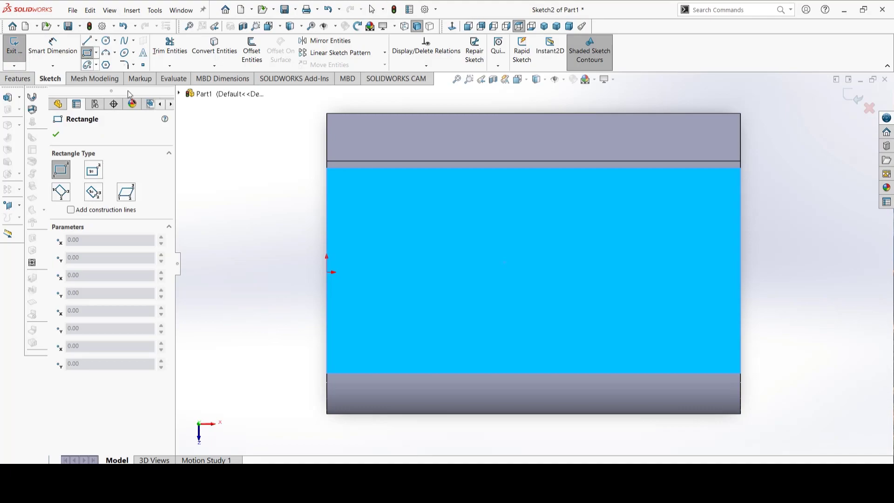
left_click(327, 310)
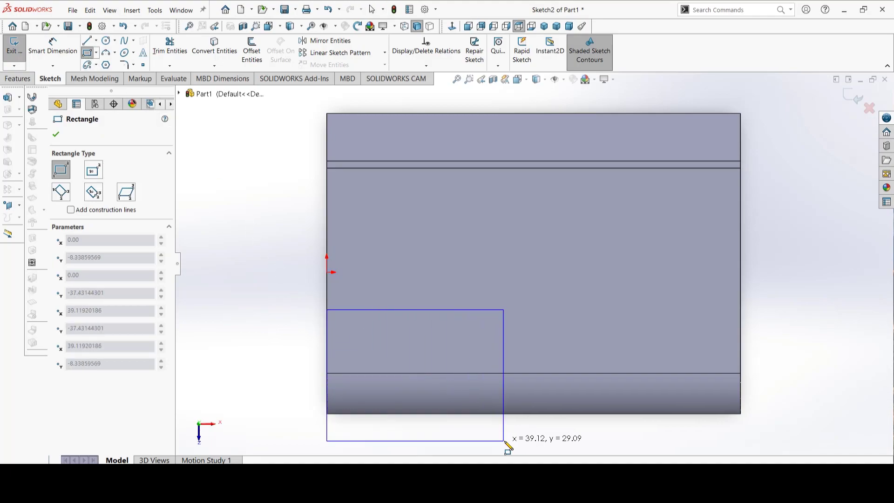
left_click(703, 438)
- Dimension the rectangle's vertical side on the origin-side edge and set it to 40 mm
left_click(53, 47)
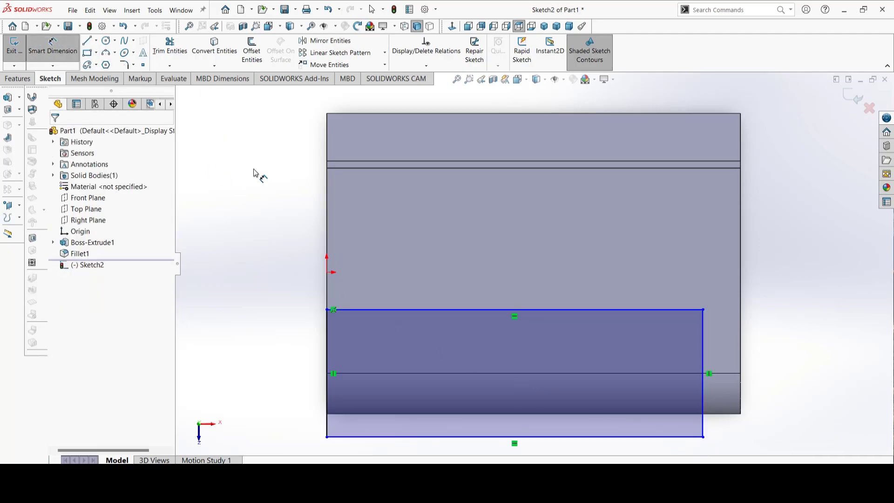
left_click(327, 354)
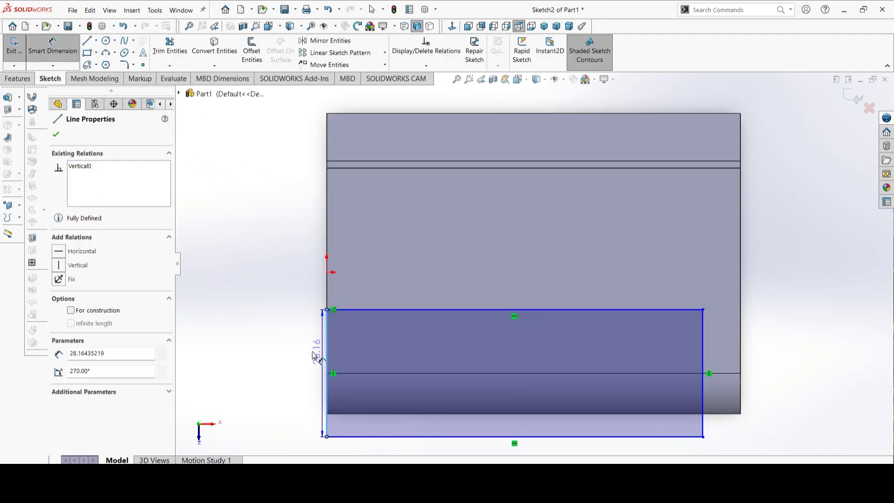
left_click(291, 352)
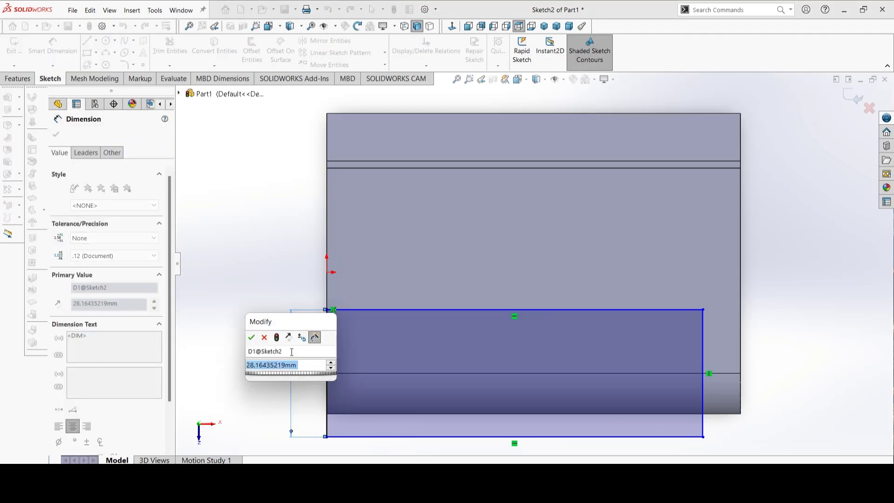
type("40")
key("Return")
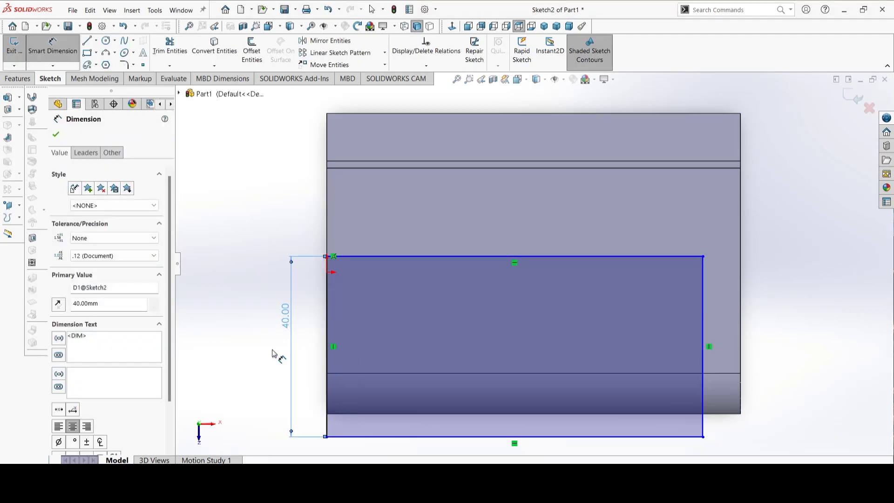
key("f")
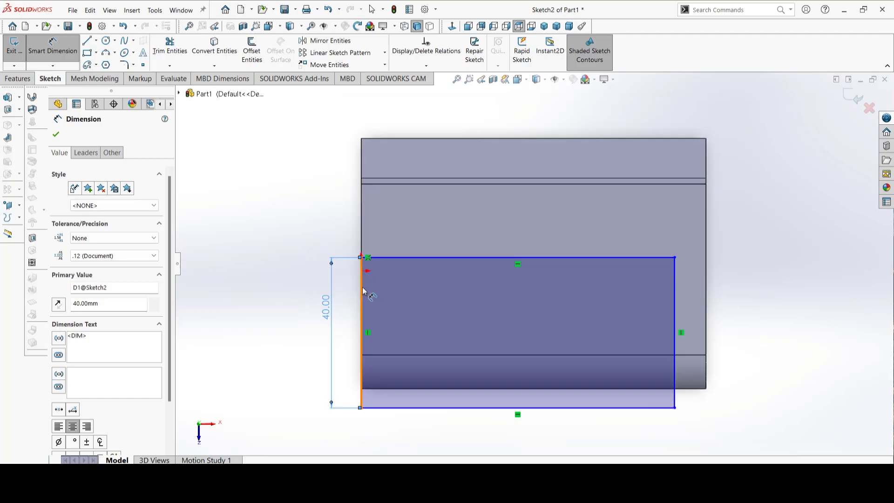
scroll(313, 339, "down", 2)
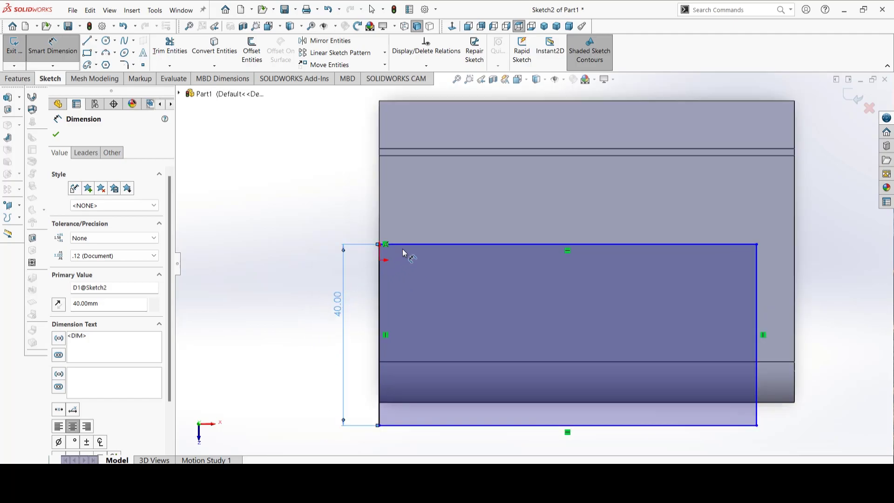
key("Escape")
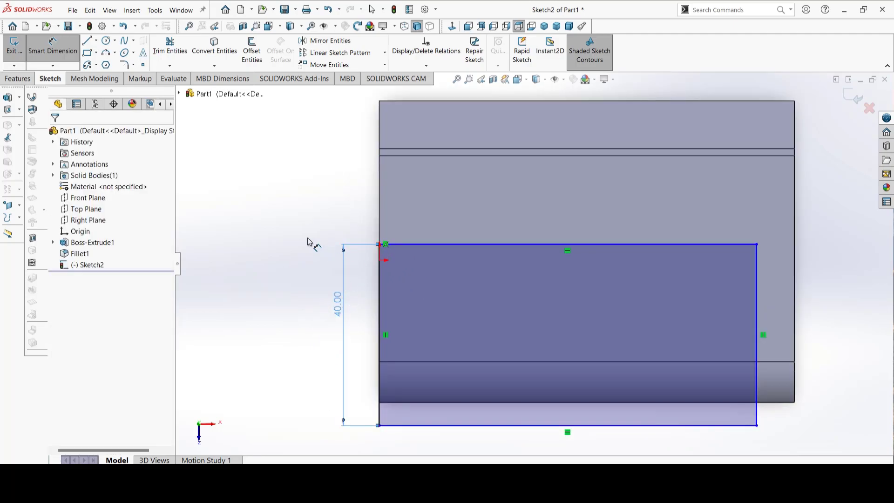
- Move the rectangle's upper side below the origin and dimension its corner on the body edge 10 mm vertically from the origin
mouse_move(383, 244)
left_mouse_down()
mouse_move(397, 248)
mouse_move(396, 286)
left_mouse_up()
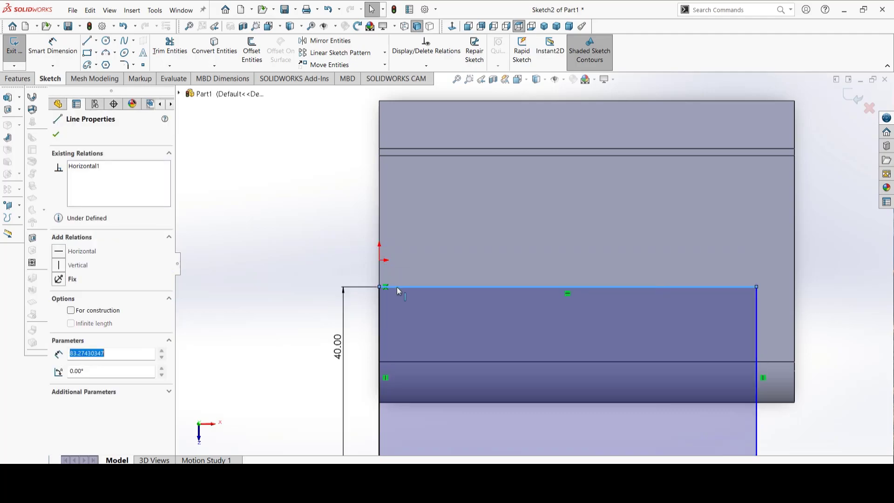
left_click(269, 255)
right_click_drag(269, 255, 268, 186)
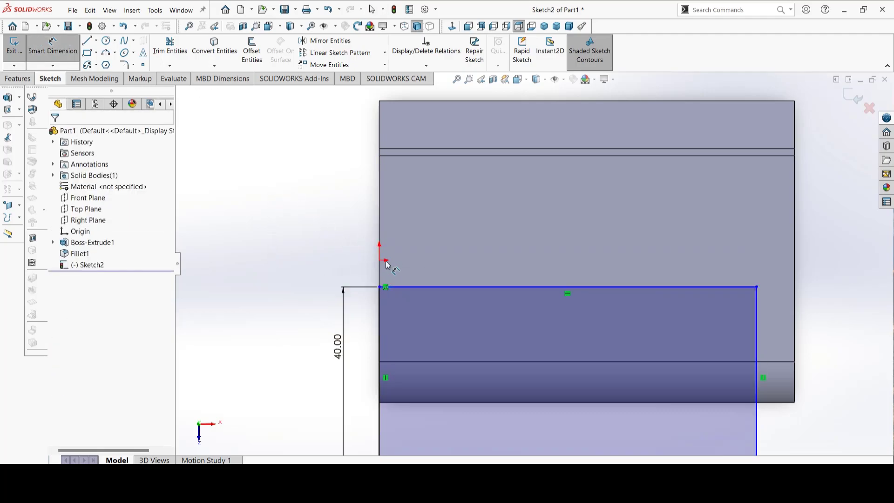
left_click(380, 262)
left_click(380, 286)
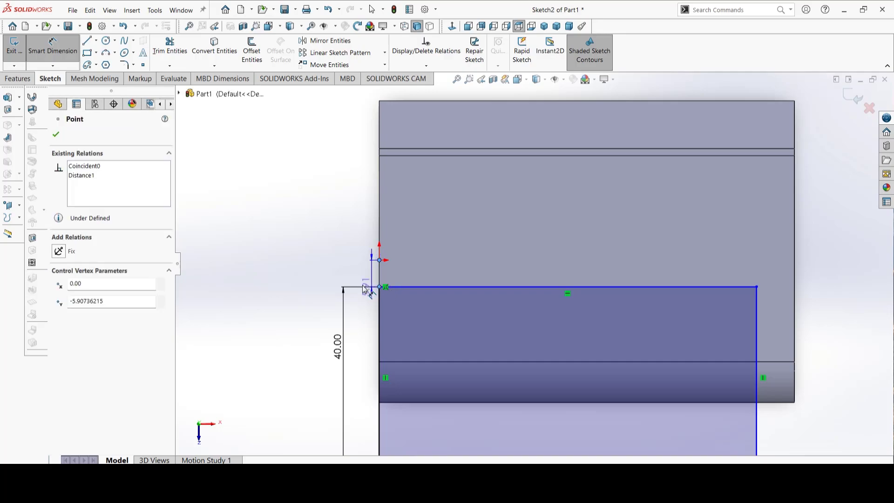
left_click(261, 260)
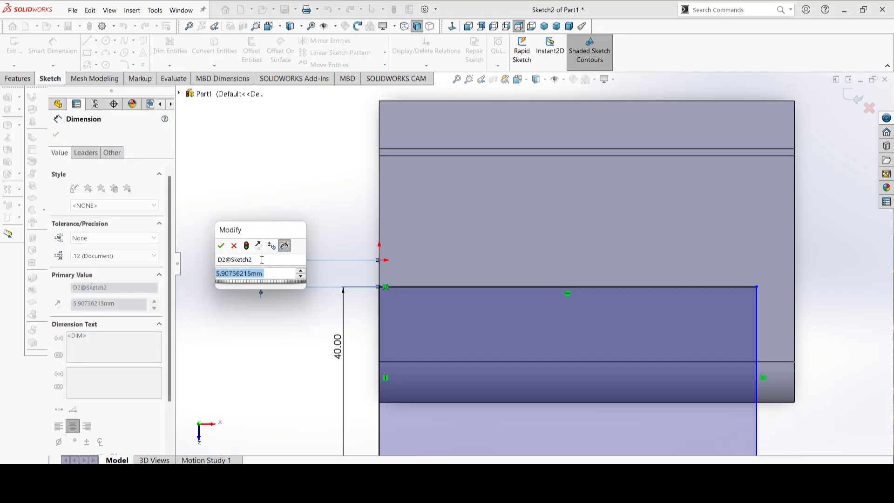
type("10")
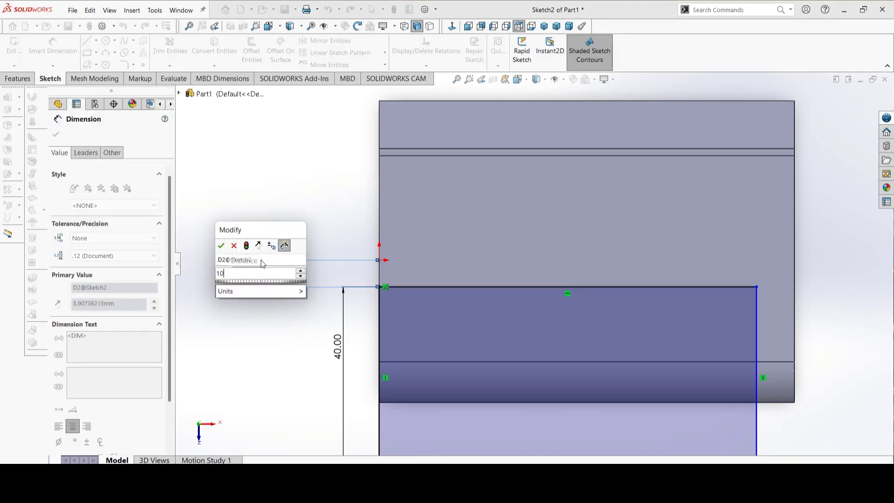
key("Return")
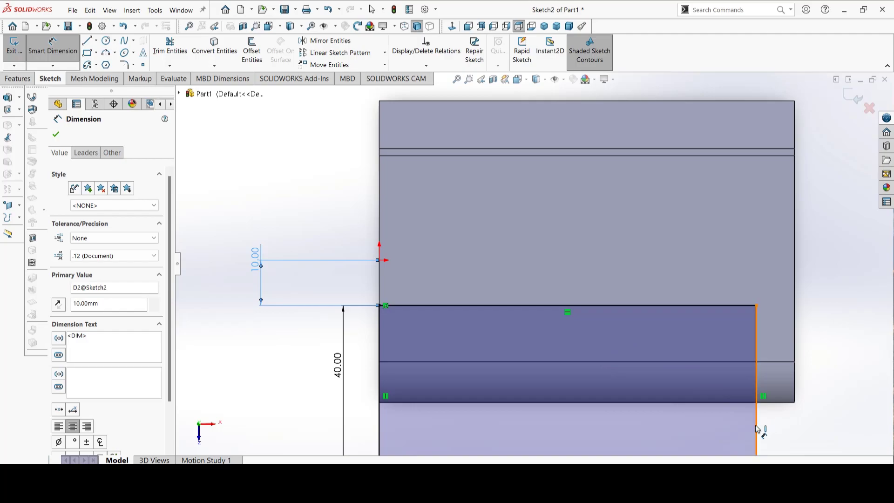
- Dimension the distance between the rectangle's free vertical side and the body's adjacent end edge and set it to 10 mm
left_click(756, 429)
left_click(795, 396)
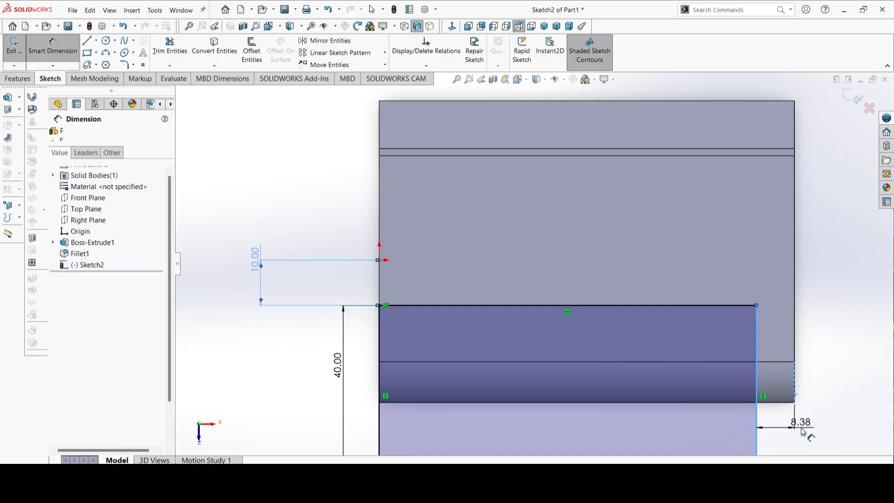
left_click(802, 432)
type("10")
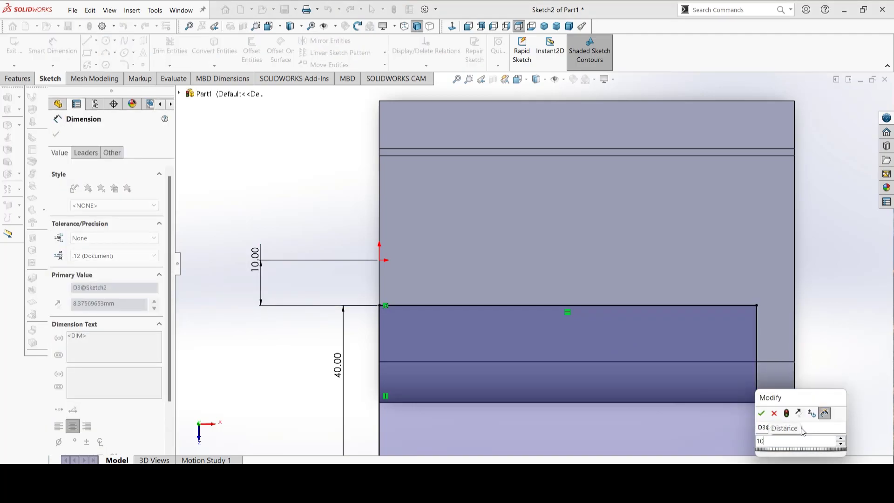
key("Return")
key("f")
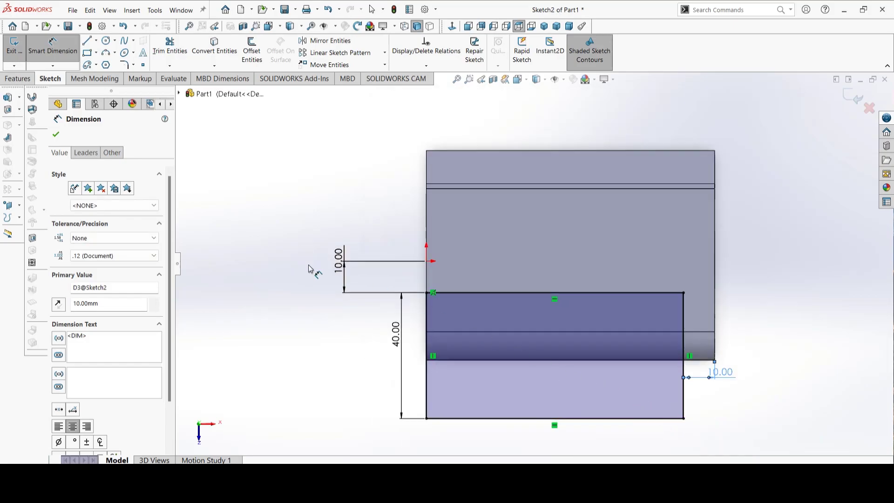
- Sketch two side-by-side corner rectangles across the body's upper edge, about 18 x 42 mm and about 23 x 42 mm
left_click(86, 52)
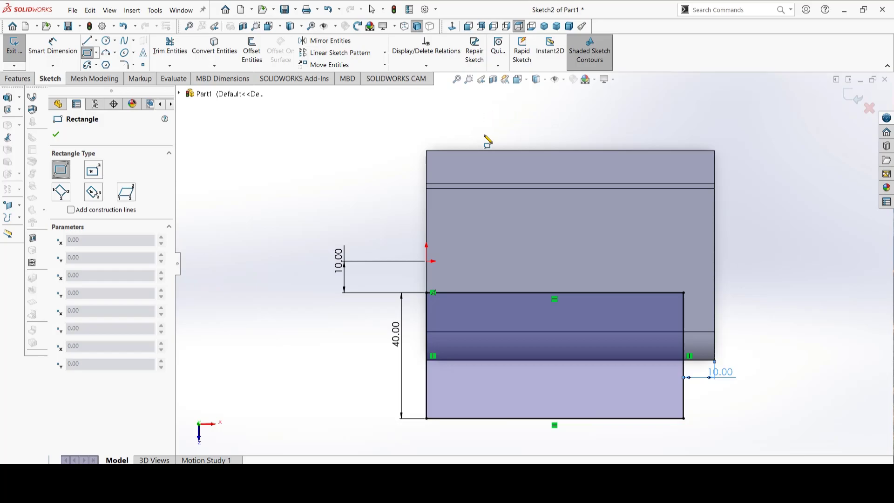
left_click(493, 114)
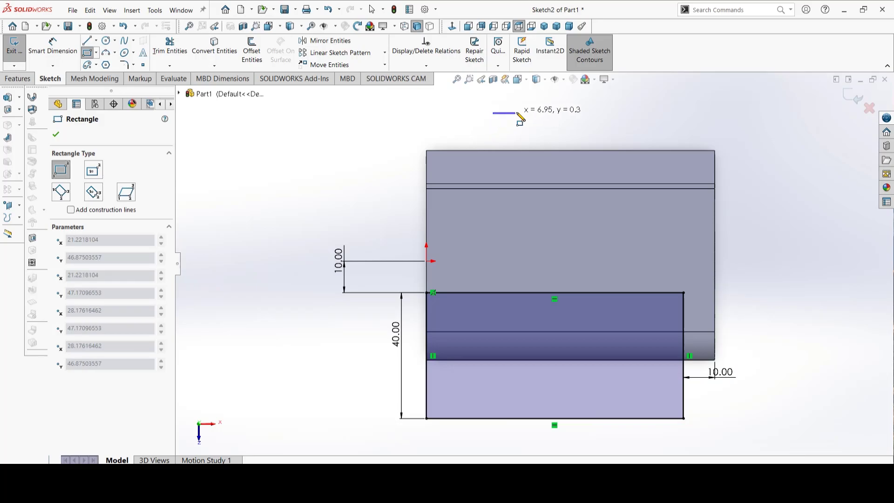
left_click(550, 246)
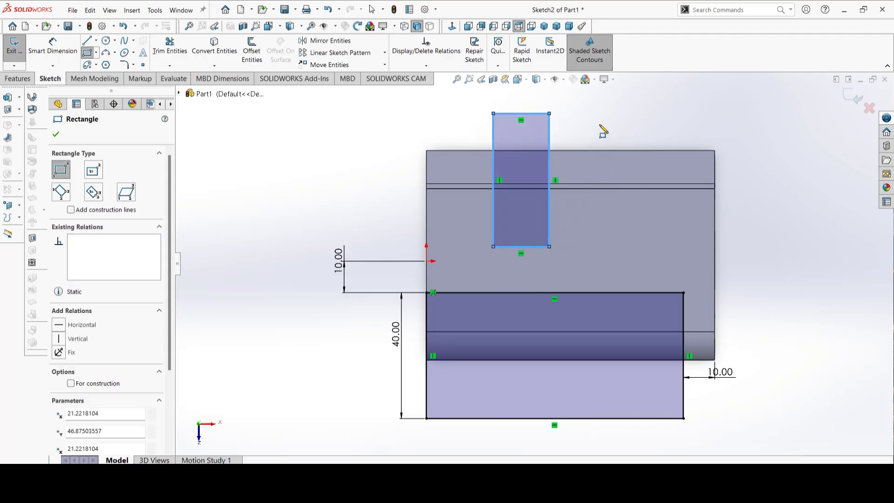
left_click(597, 113)
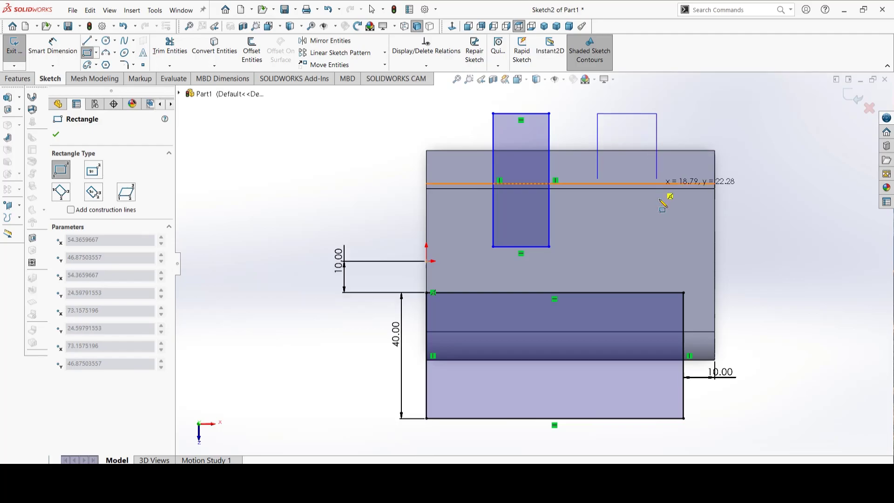
left_click(669, 246)
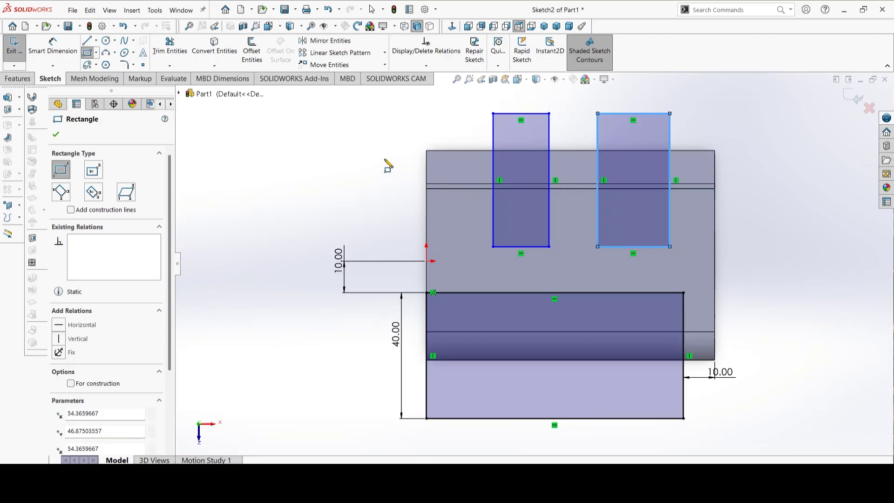
key("Escape")
- Dimension the lower side of the new rectangle nearer the origin 10 mm vertically from the origin
right_click_drag(259, 162, 289, 119)
left_click(512, 248)
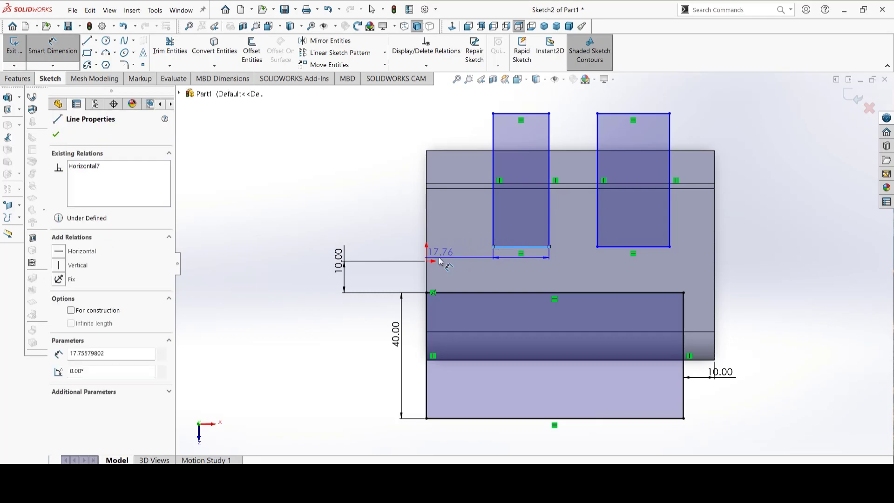
left_click(426, 260)
left_click(294, 246)
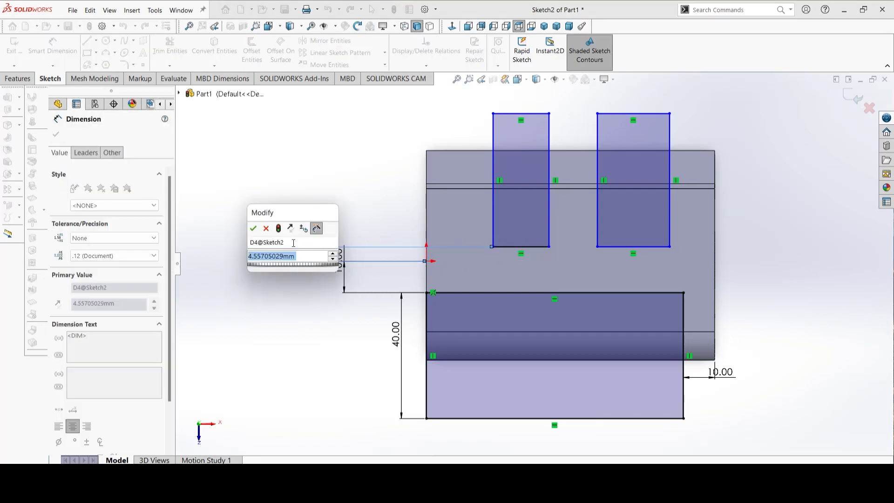
type("10")
key("Return")
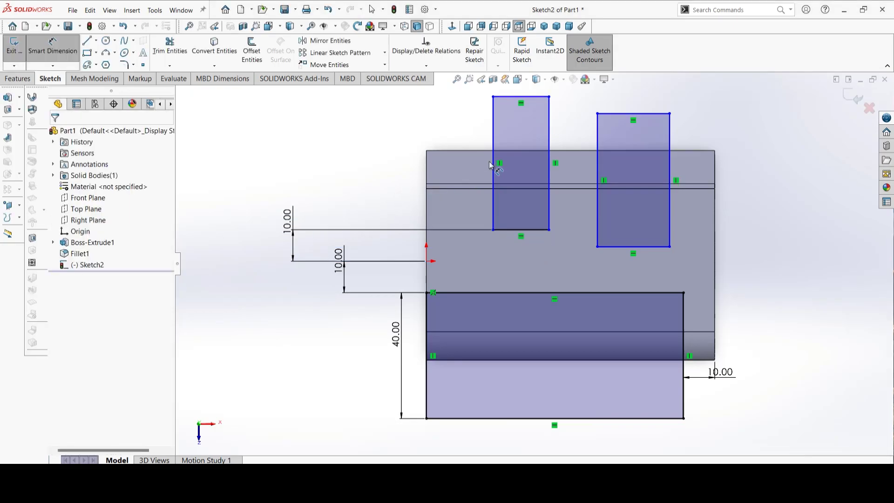
- Dimension that rectangle's outer vertical side 13 mm from the body's origin-side edge
left_click_drag(494, 136, 453, 162)
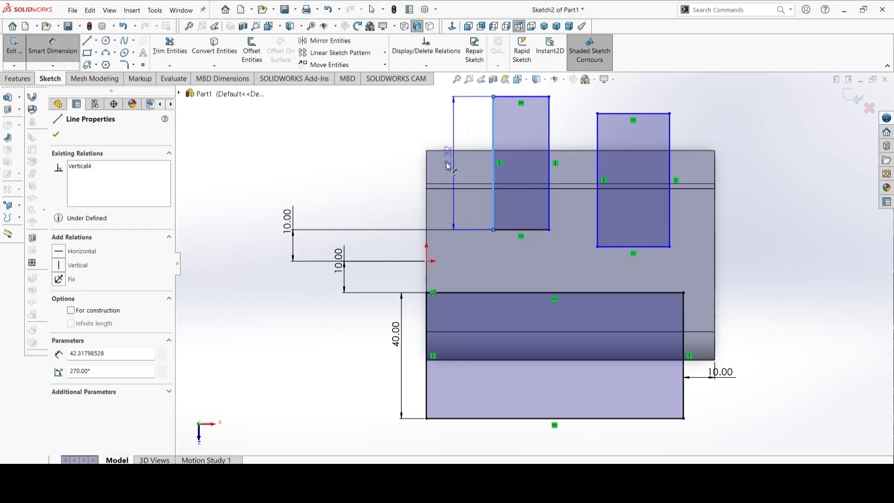
left_click(425, 170)
left_click(451, 124)
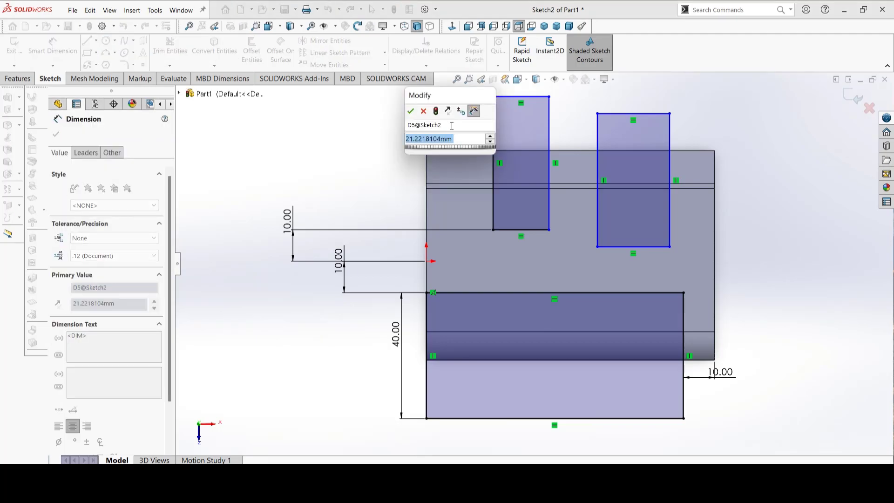
type("13")
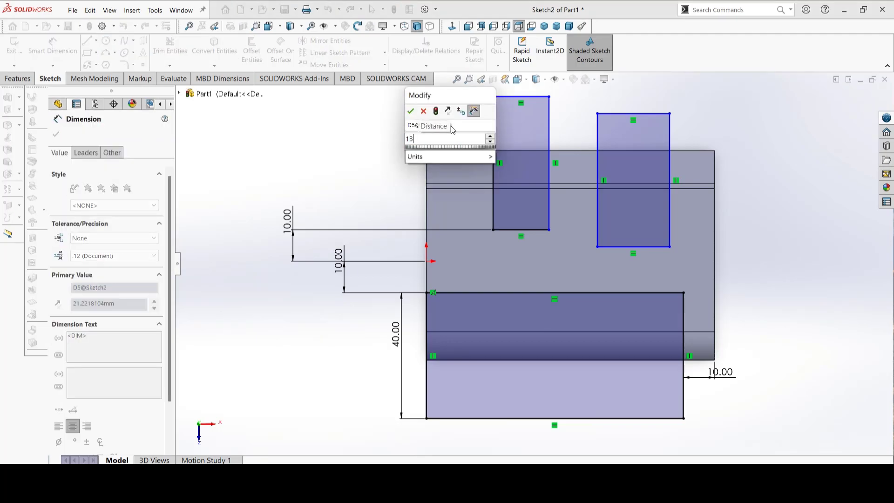
key("Return")
- Dimension the width of the upper rectangle nearer the origin and set it to 20 mm
scroll(605, 111, "up", 2)
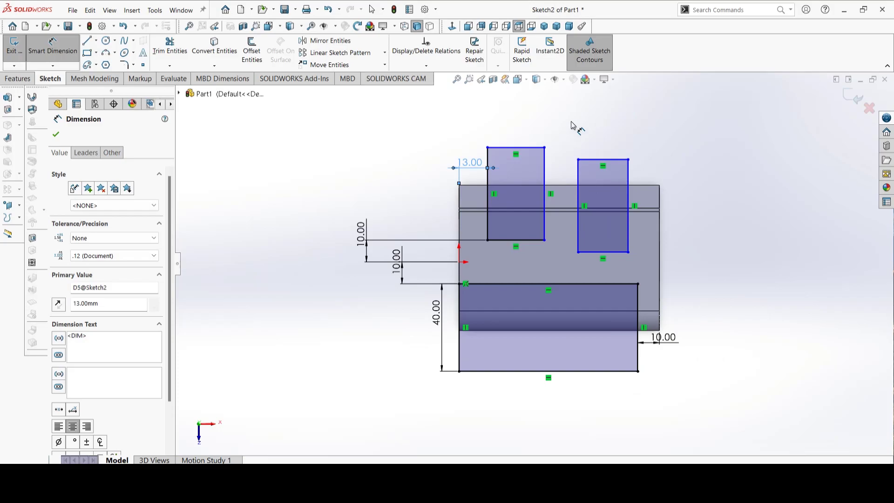
left_click(527, 150)
left_click(525, 122)
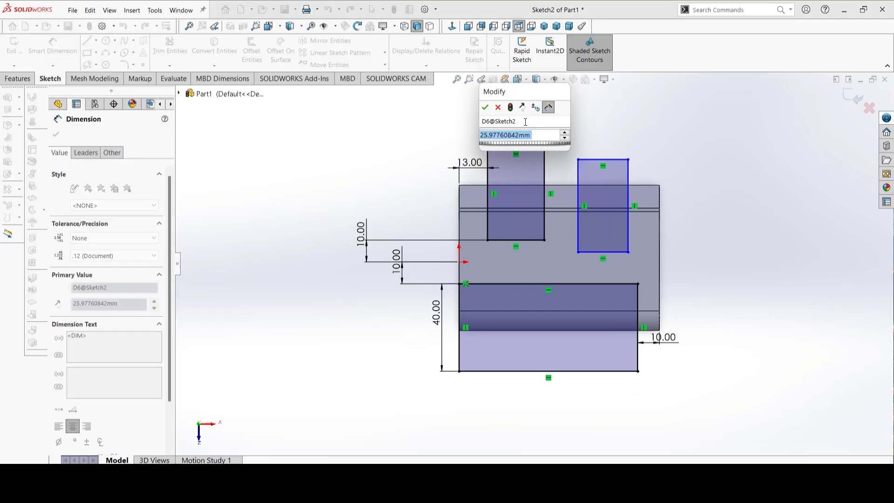
type("20")
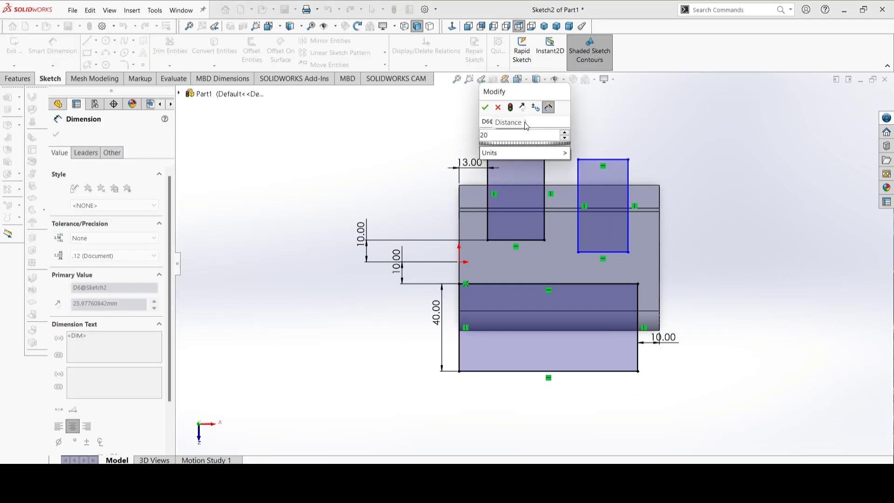
key("Return")
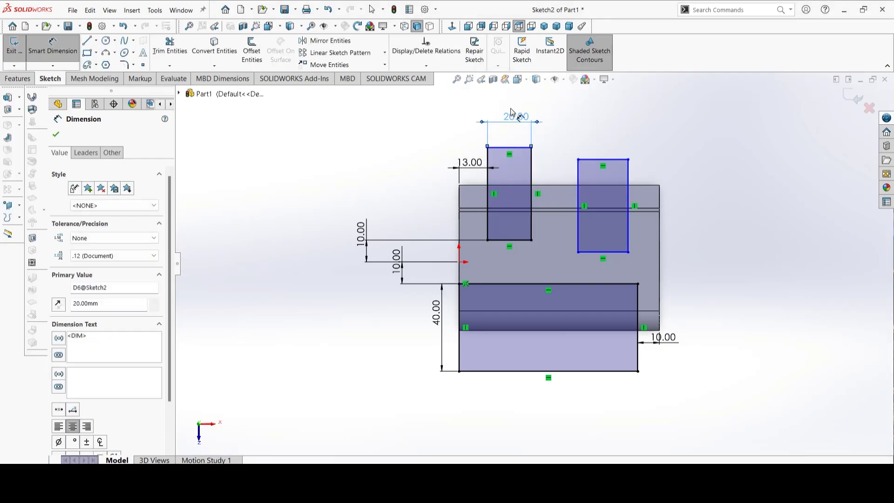
- Dimension the height of the upper rectangle farther from the origin and set it to 40 mm
left_click(631, 186)
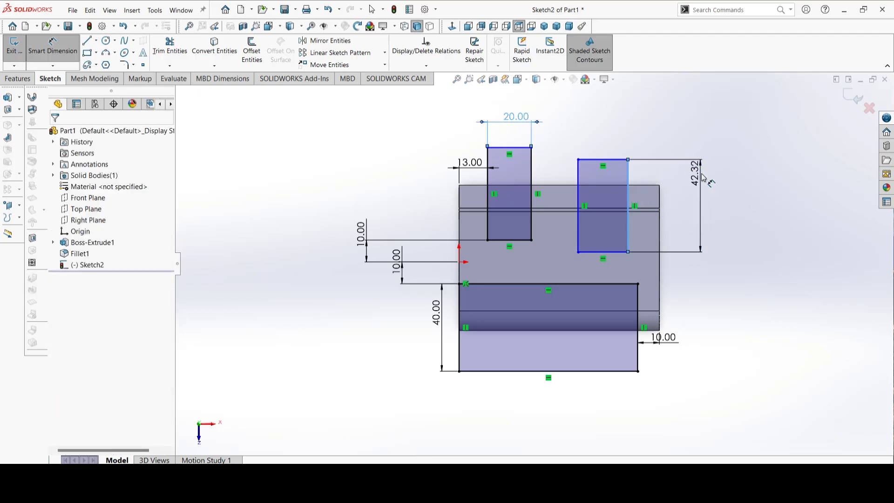
left_click(701, 179)
type("40")
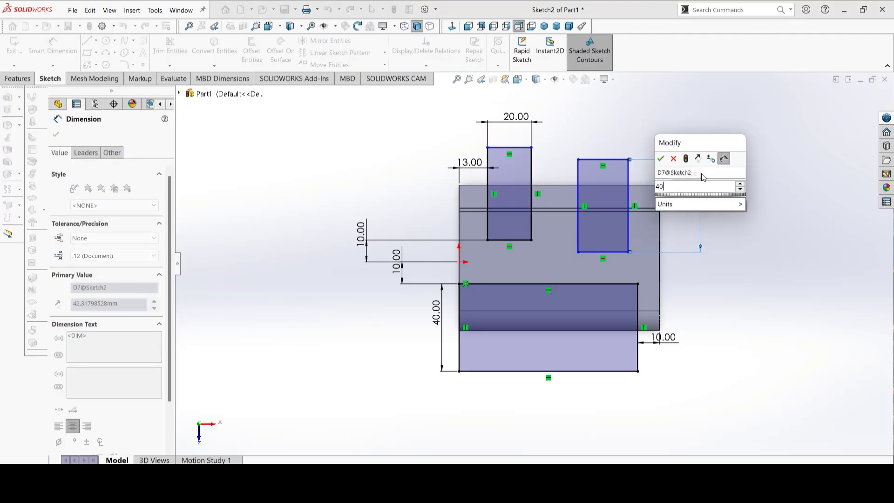
key("Return")
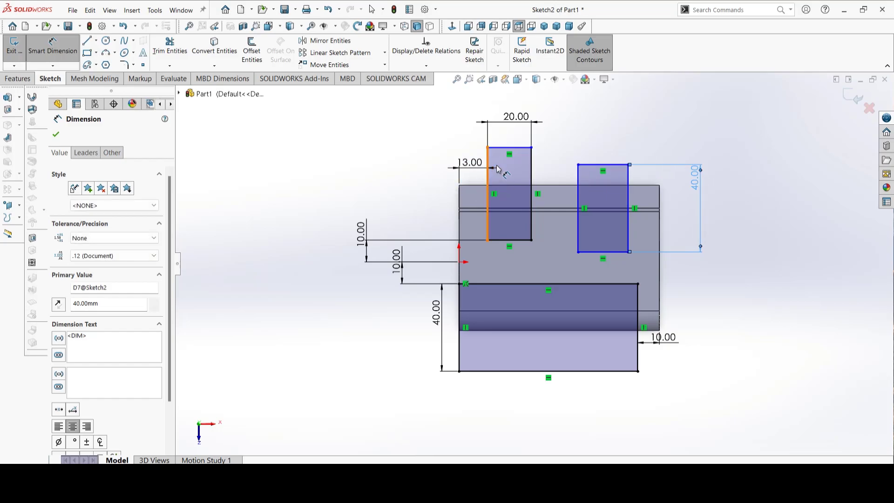
- Dimension the gap between the facing vertical sides of the two upper rectangles and set it to 12 mm
left_click(530, 172)
left_click(578, 168)
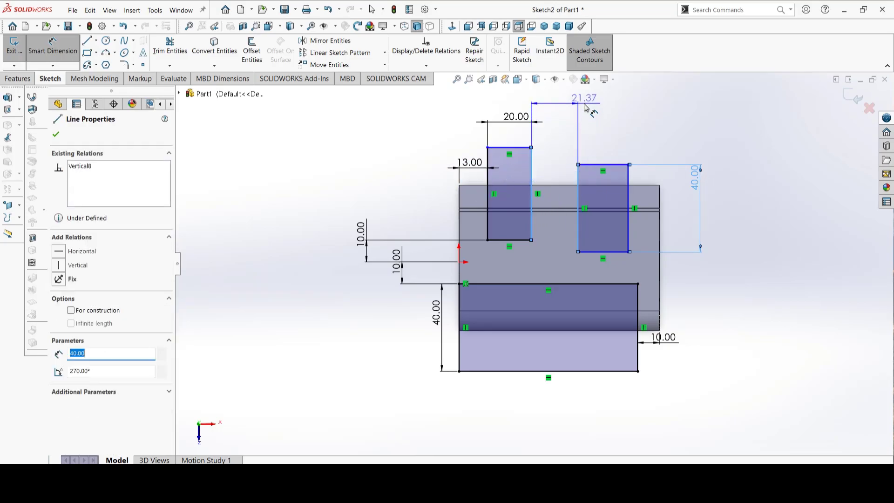
left_click(585, 103)
type("12")
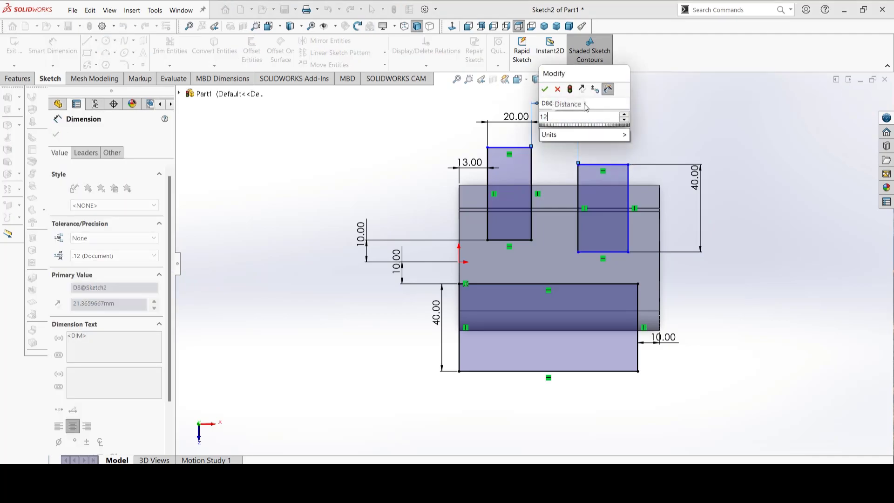
key("Return")
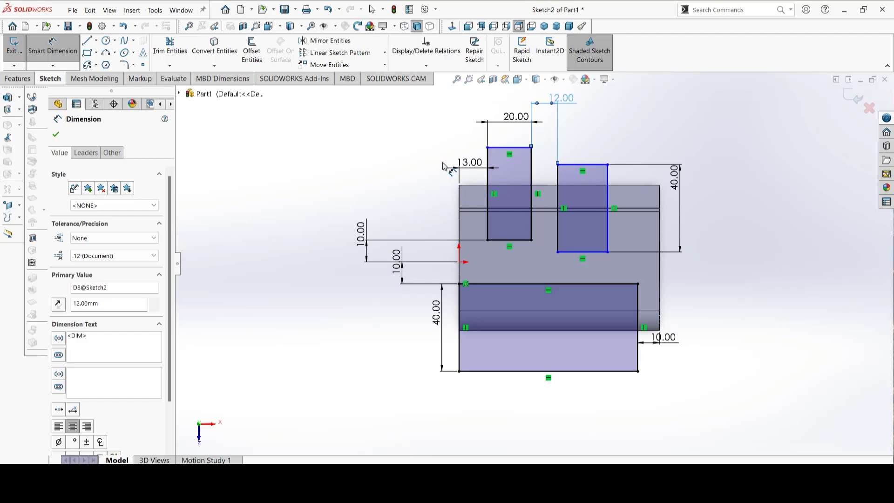
key("Escape")
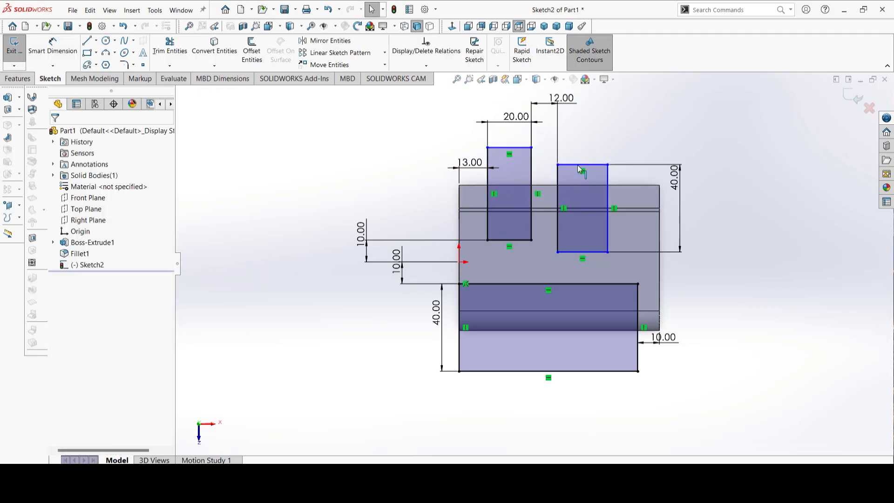
- Make the lower sides of the two upper rectangles collinear
left_click(582, 252)
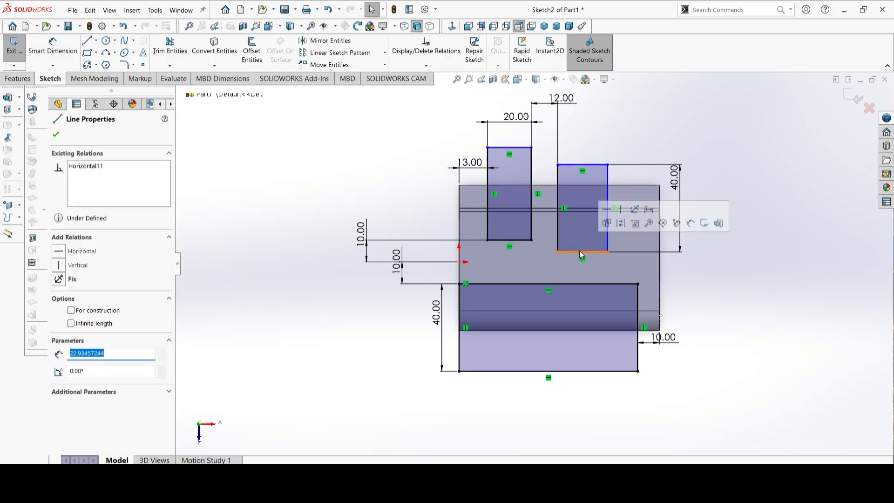
left_click(506, 240, "ctrl")
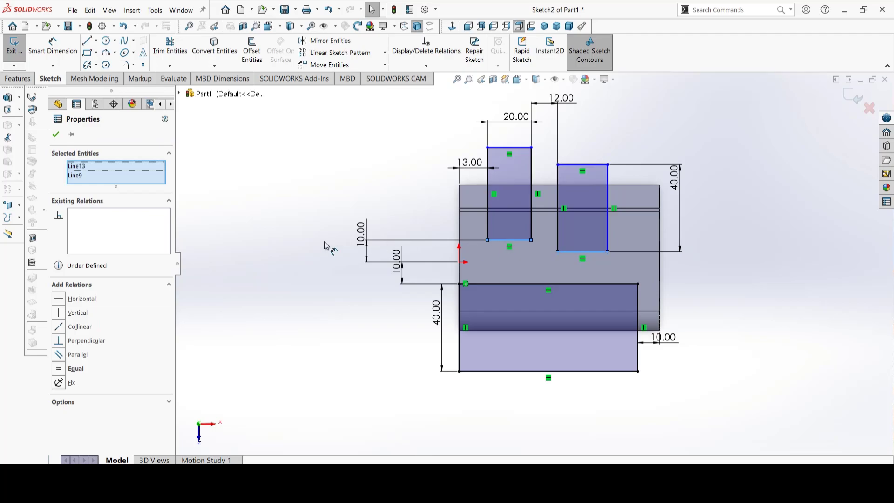
left_click(62, 328)
key("Escape")
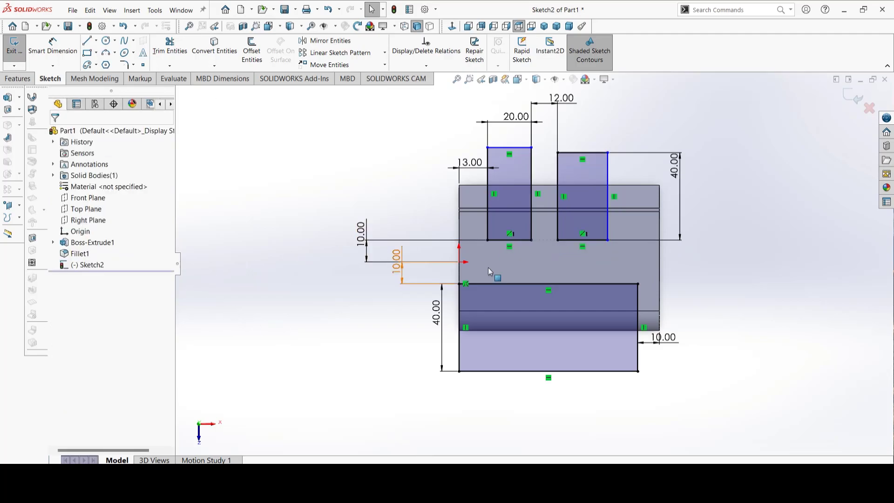
- Make the outer vertical side of the upper rectangle farther from the origin collinear with the adjacent outer edge of the part
left_click(608, 196)
left_click(659, 227, "ctrl")
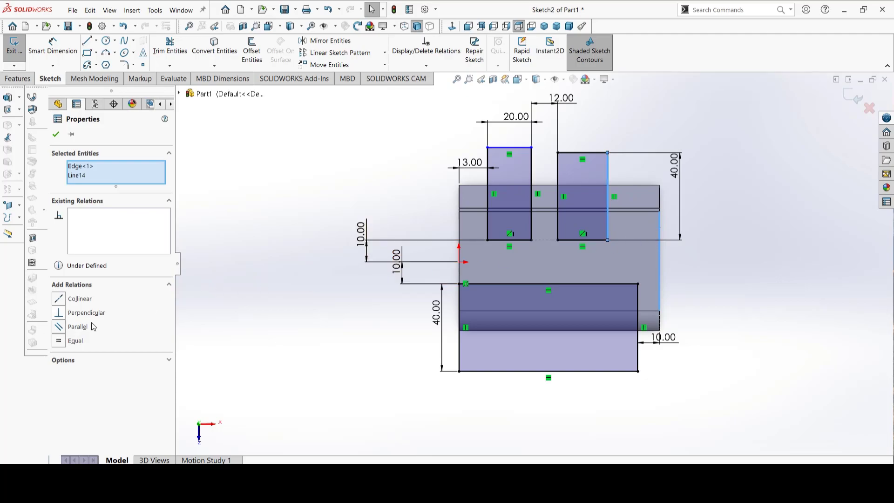
left_click(66, 299)
key("Escape")
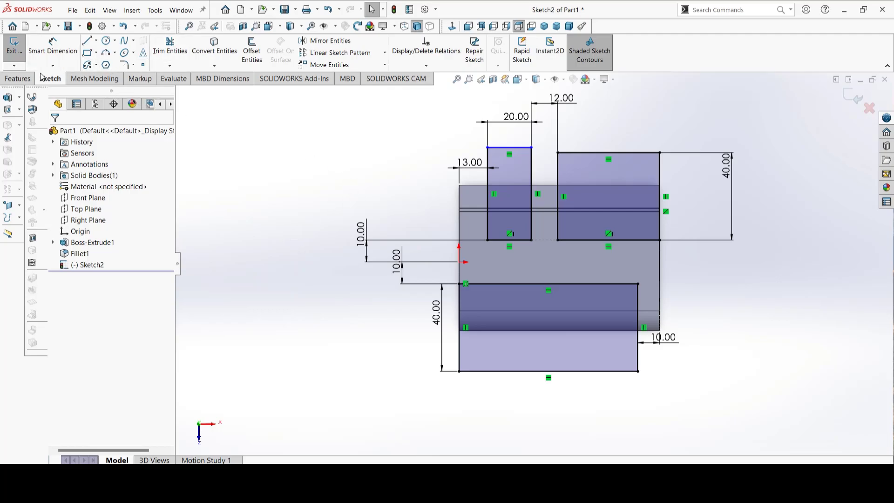
- Cut the three sketched rectangles through all of the body and show the part in isometric view
left_click(19, 78)
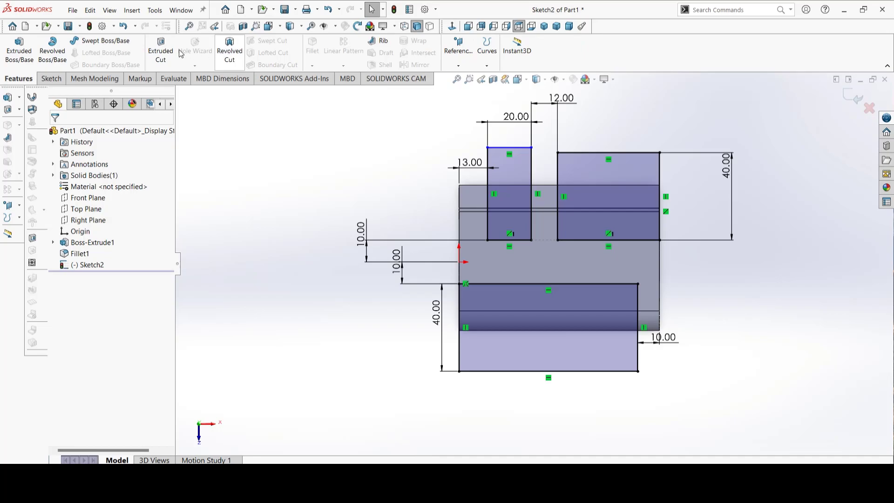
left_click(161, 51)
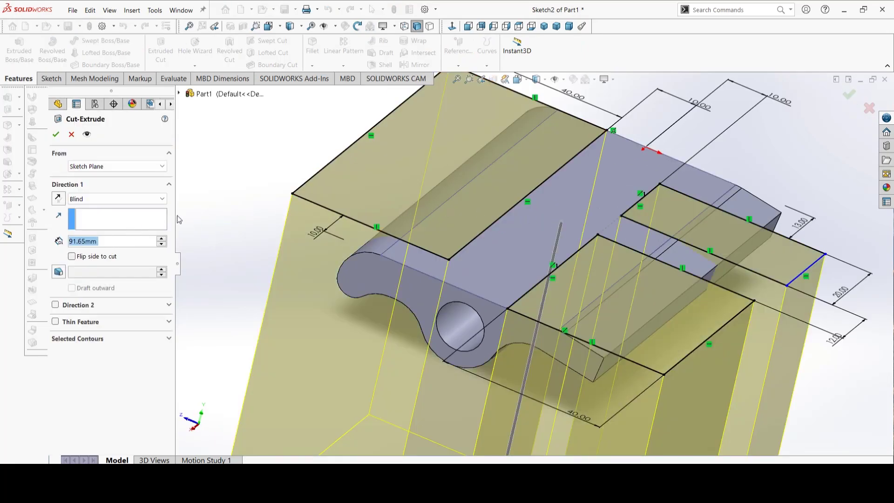
left_click(103, 199)
left_click(96, 211)
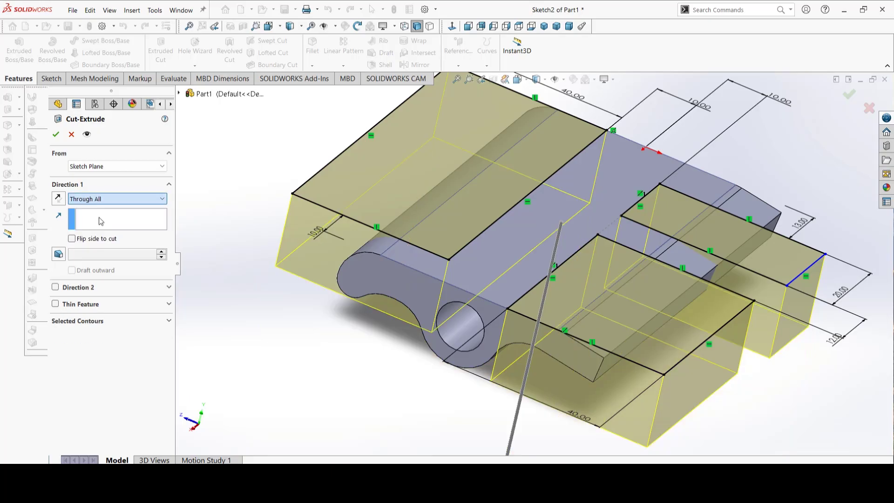
middle_click_drag(540, 300, 528, 247)
left_click(56, 135)
middle_click_drag(512, 184, 586, 247)
left_click(518, 79)
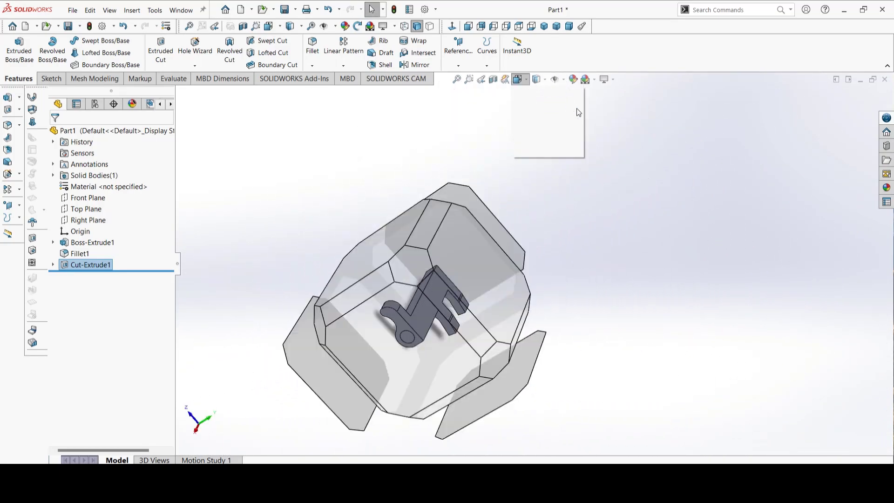
left_click(575, 109)
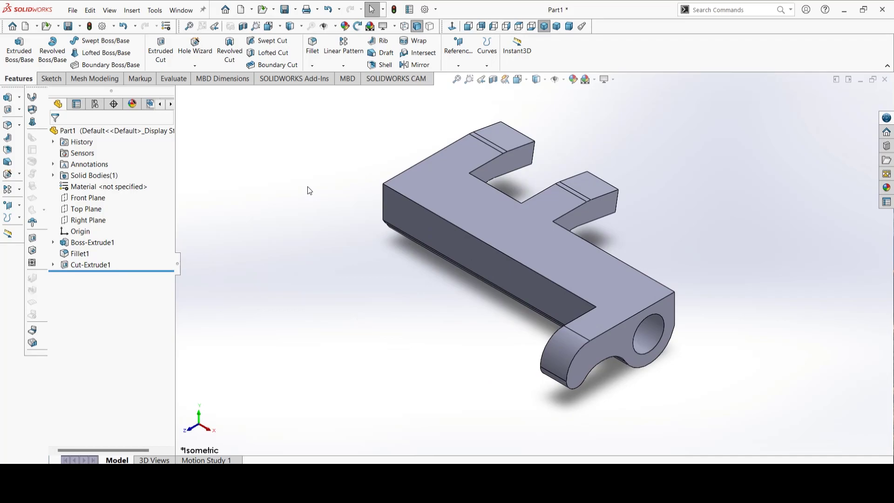
- Round the tip of the middle lug with a full round fillet across its two side faces and end face
left_click(319, 53)
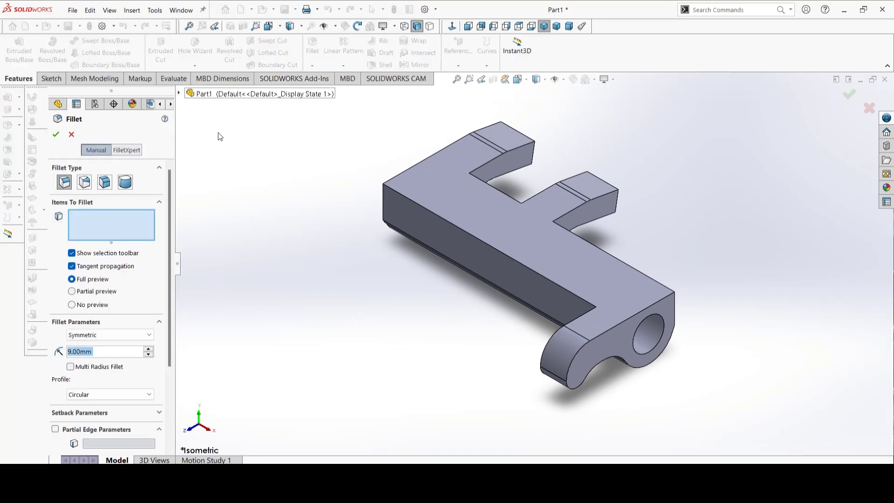
middle_click_drag(568, 135, 477, 196)
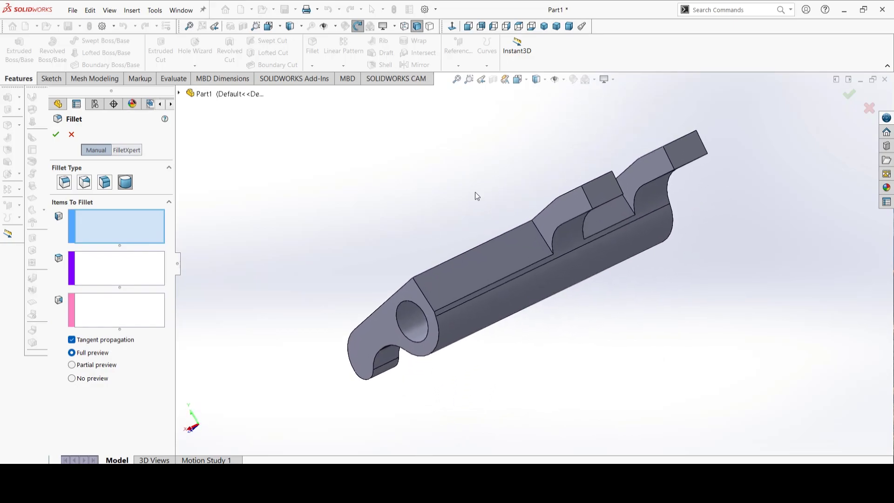
left_click(562, 212)
left_click(131, 262)
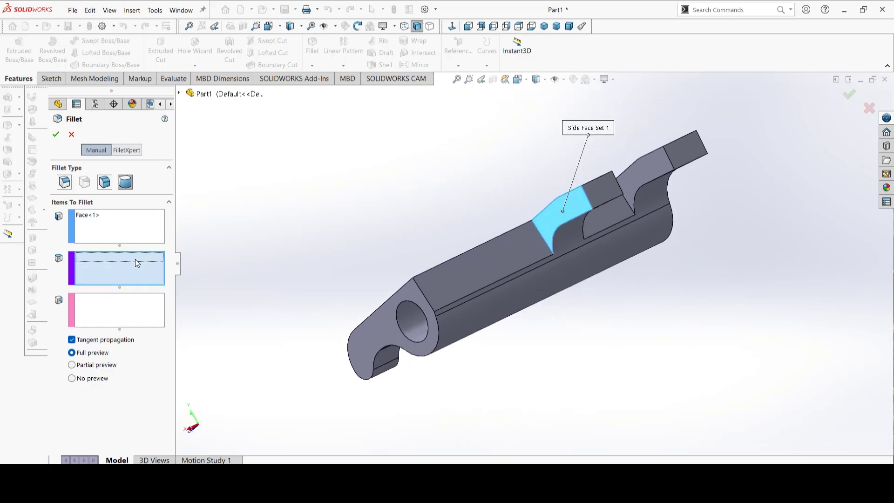
left_click(599, 197)
mouse_move(599, 197)
middle_mouse_down()
mouse_move(233, 270)
mouse_move(494, 238)
mouse_move(592, 198)
middle_mouse_up()
left_click(498, 238)
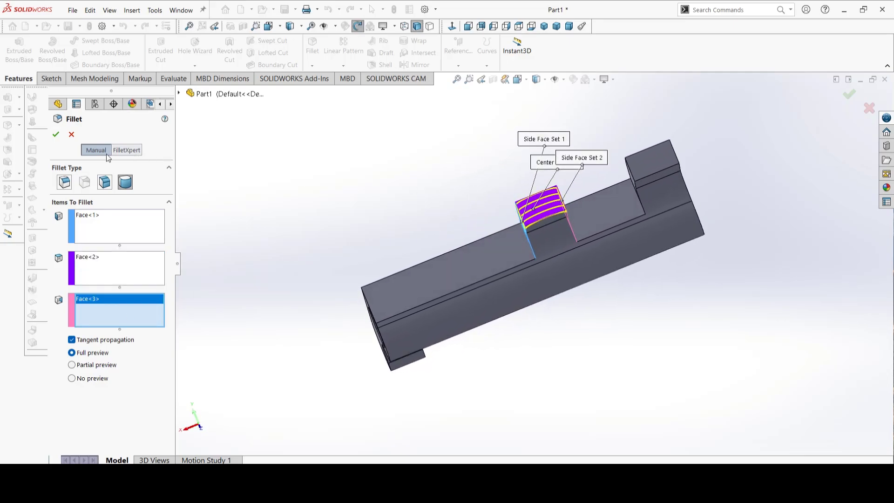
left_click(55, 134)
- Round the tip of the end lug with a full round fillet across its two side faces and end face
middle_click_drag(511, 211, 466, 140)
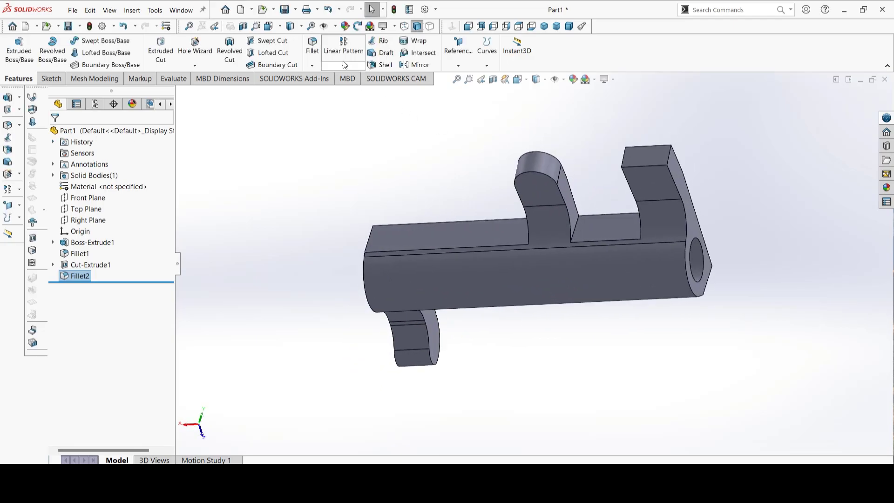
left_click(312, 46)
left_click(125, 229)
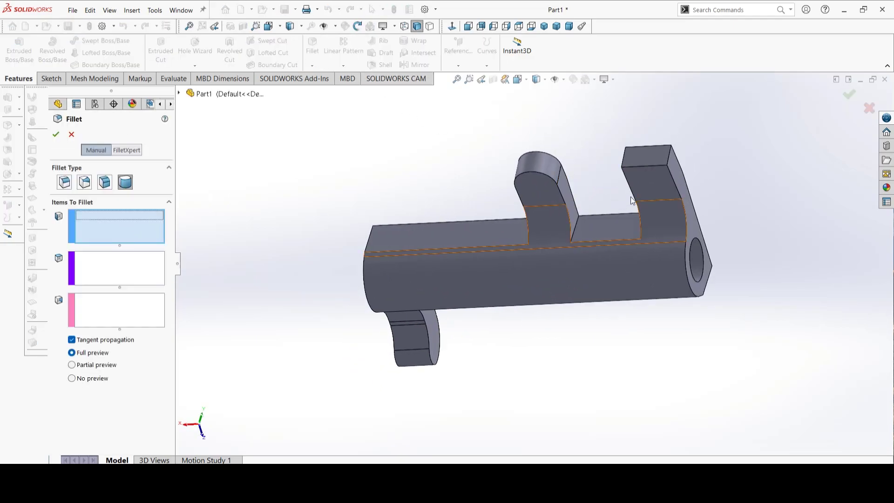
left_click(676, 170)
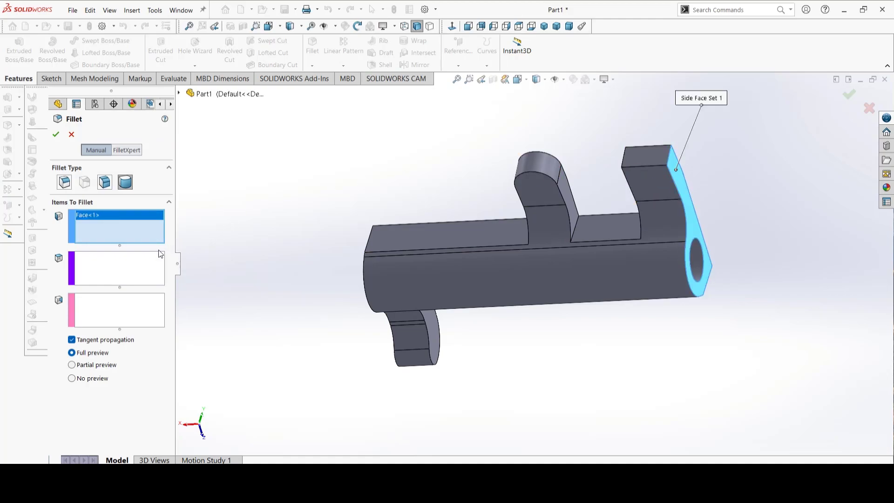
left_click(647, 156)
middle_click_drag(584, 197, 602, 197)
left_click(139, 303)
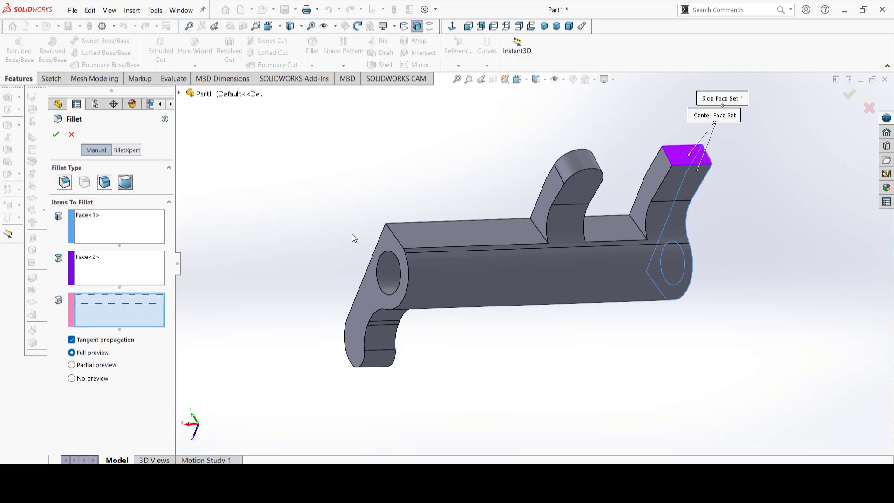
left_click(661, 174)
left_click(57, 135)
middle_click_drag(345, 193, 635, 367)
left_click(710, 280)
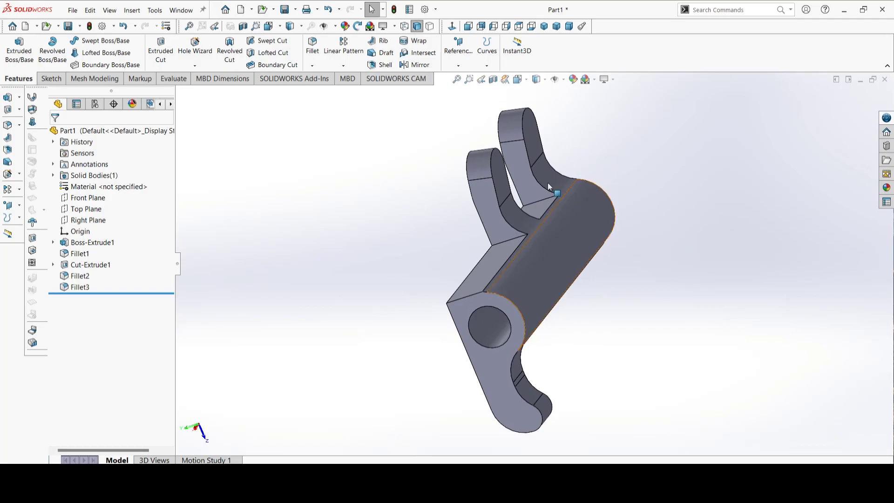
- Round the bottom of the notch between the two lugs with a full round fillet across its side and bottom faces
left_click(312, 47)
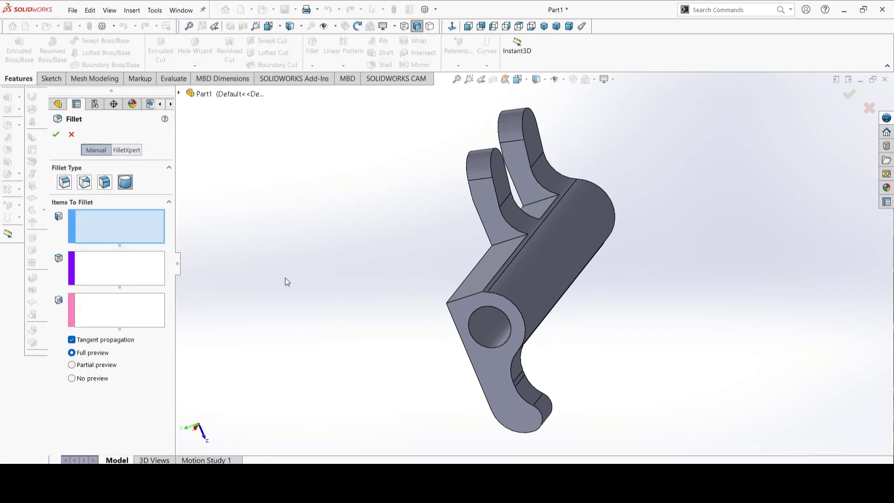
middle_click_drag(509, 207, 498, 313)
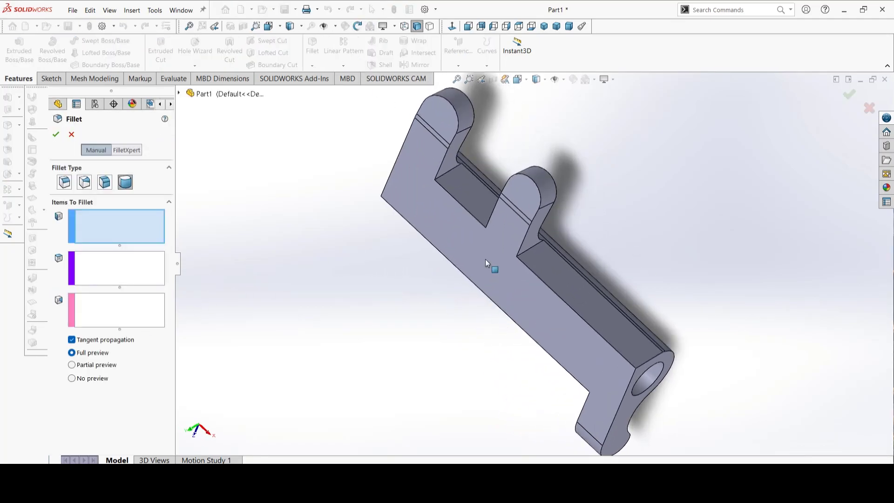
left_click(448, 161)
left_click(119, 275)
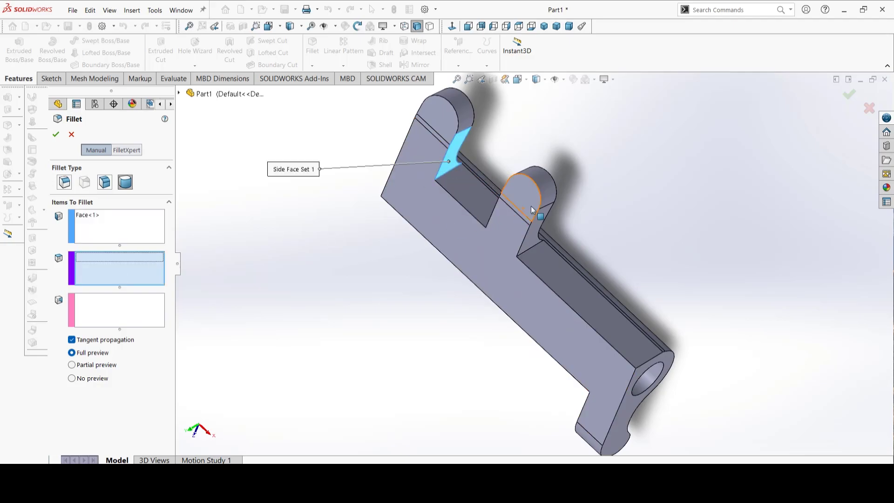
left_click(483, 199)
middle_click_drag(454, 259, 531, 279)
left_click(540, 256)
middle_click_drag(560, 339, 462, 199)
left_click(56, 135)
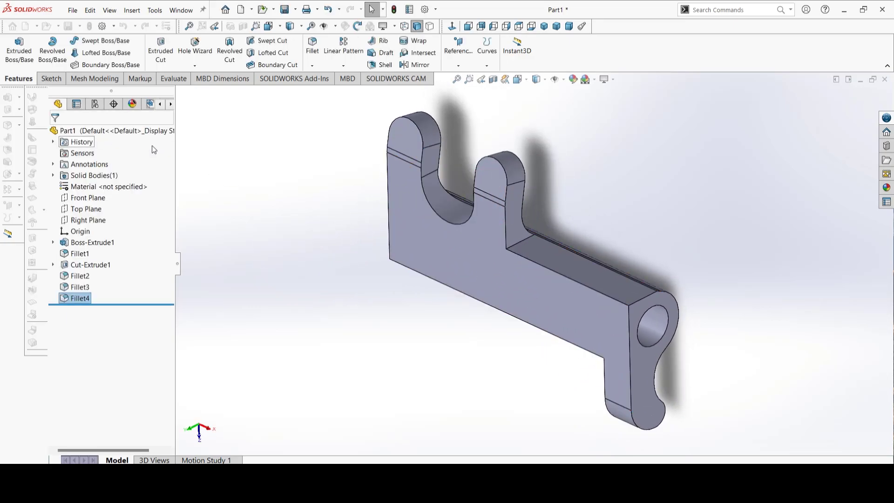
- Fillet the inner corner edges beside the middle lug and beside the opposite arm with a constant 9 mm radius
left_click(313, 46)
left_click(65, 182)
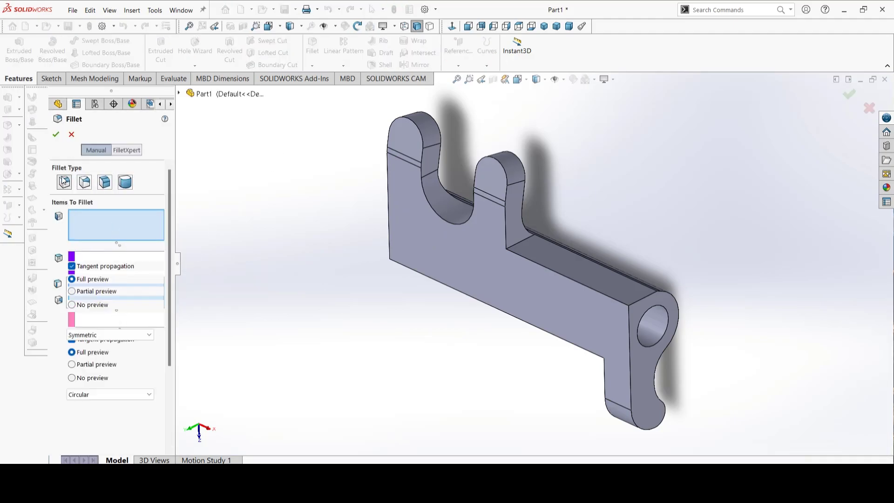
left_click(521, 240)
middle_click_drag(616, 432, 658, 316)
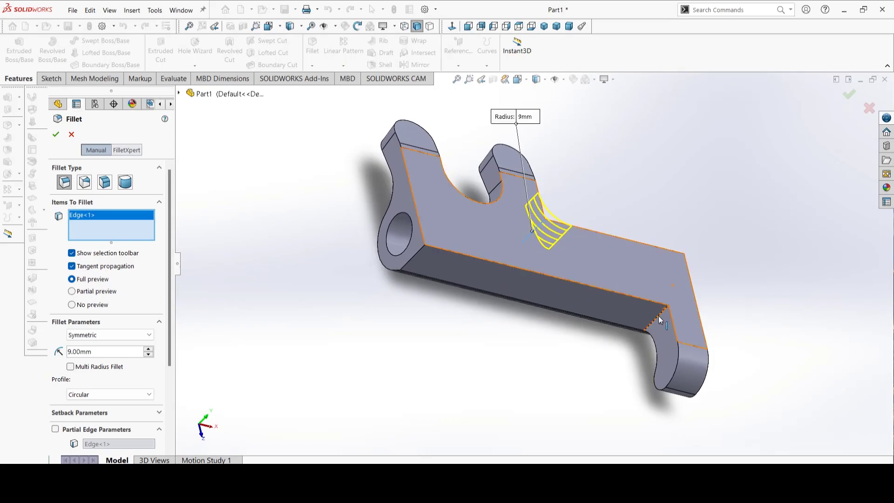
left_click(658, 316)
middle_click_drag(668, 271, 292, 226)
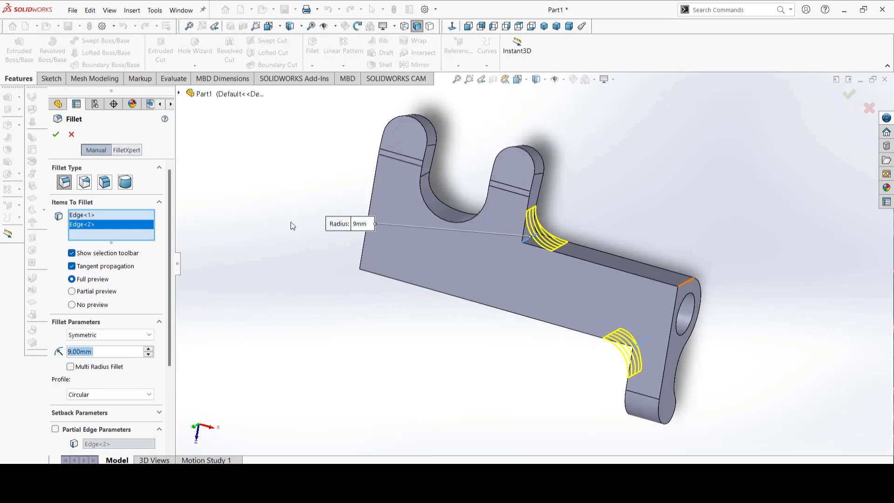
left_click(55, 134)
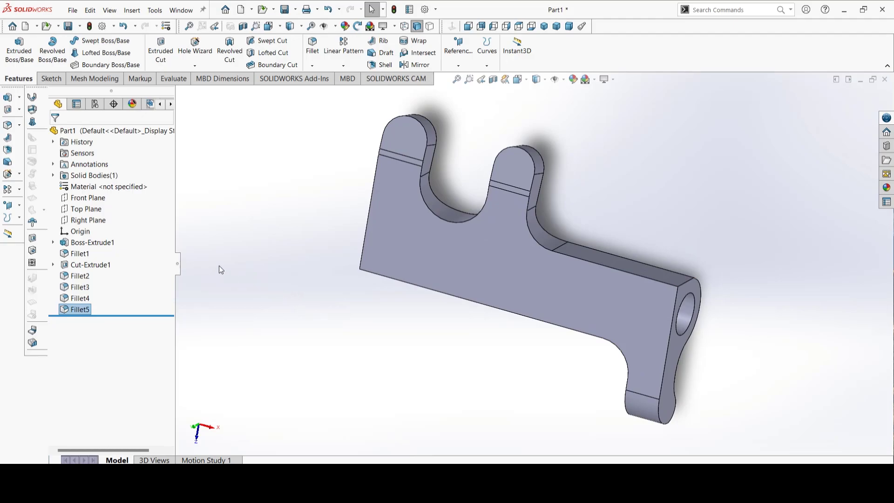
left_click(260, 186)
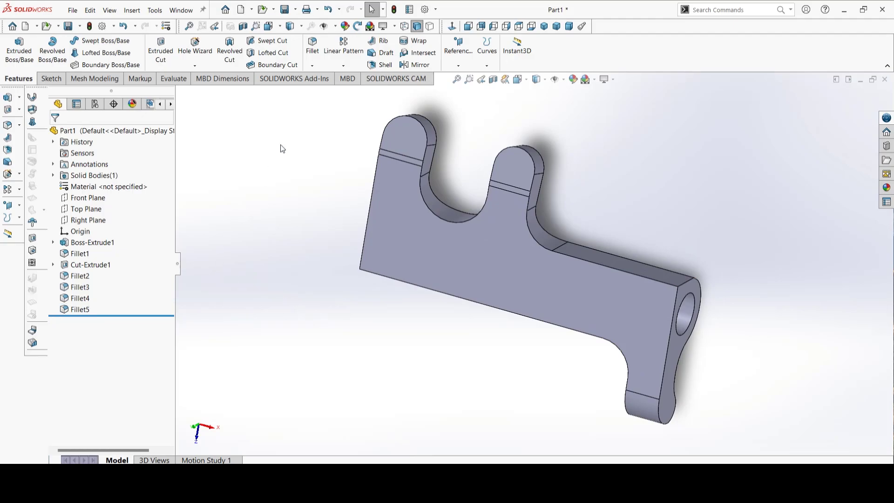
- Start a Hole Wizard hole and specify it as an ISO straight tap, type Tapped hole, size M5
left_click(196, 47)
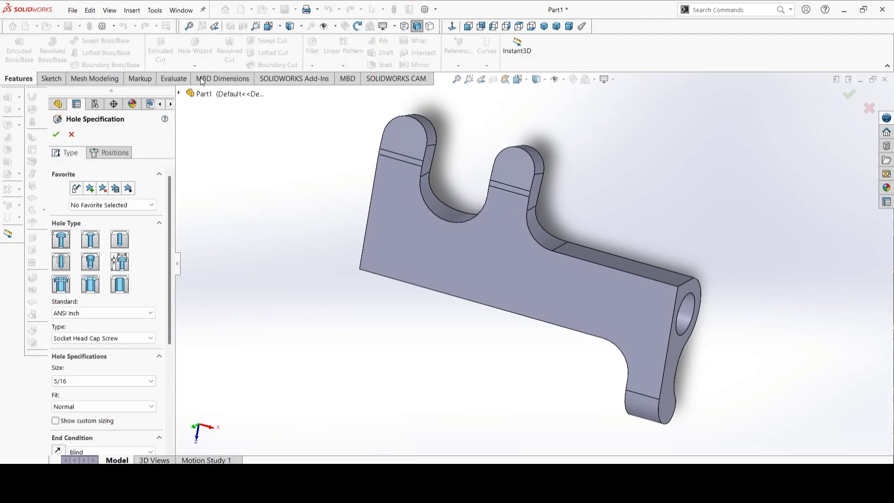
left_click(123, 316)
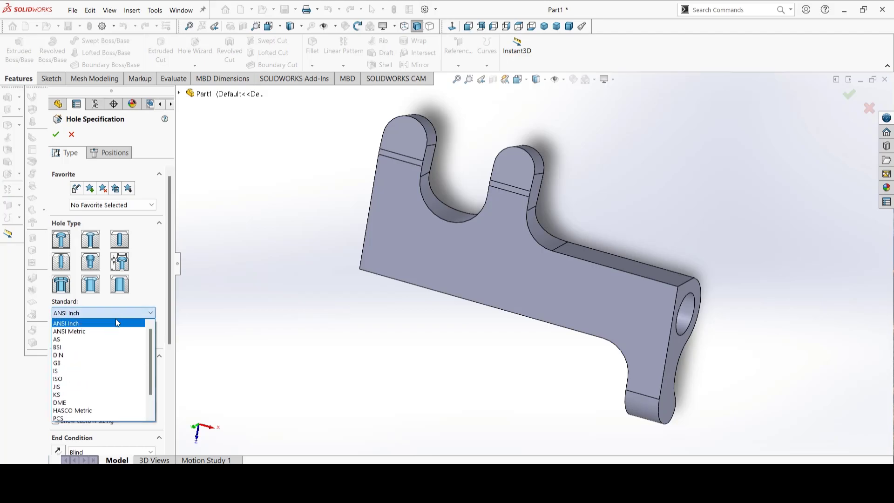
left_click(77, 382)
left_click(120, 239)
left_click(61, 262)
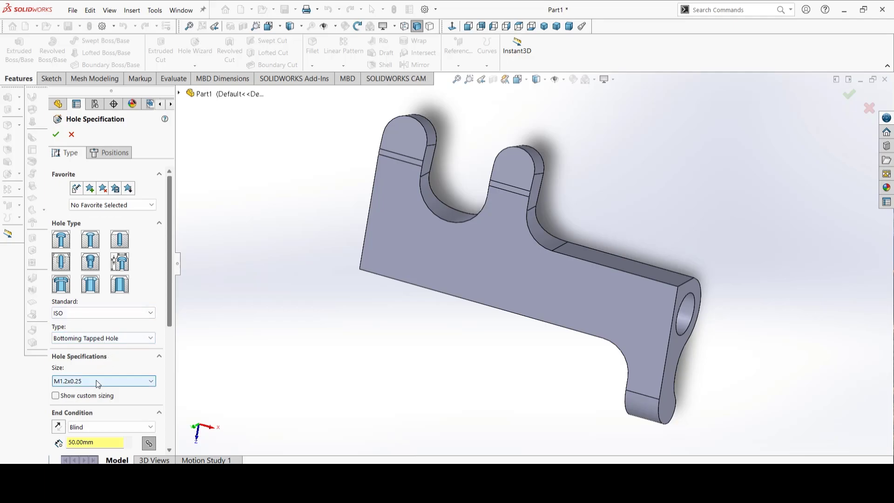
left_click(111, 340)
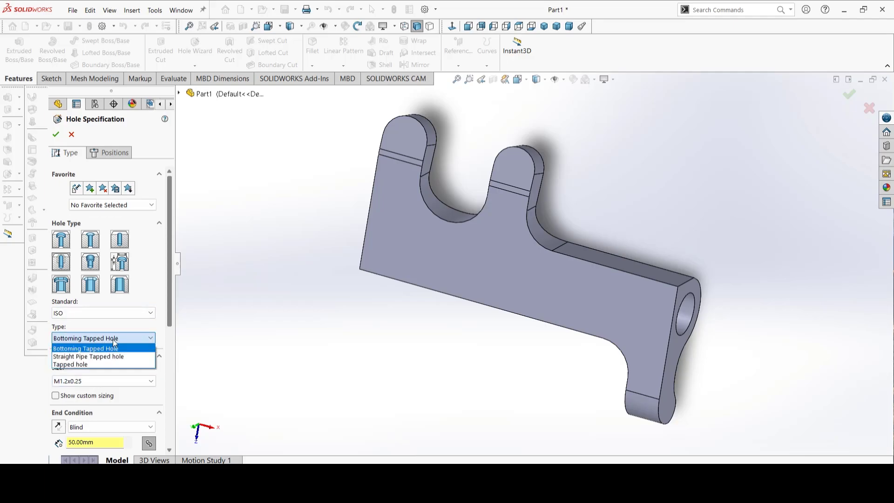
left_click(107, 364)
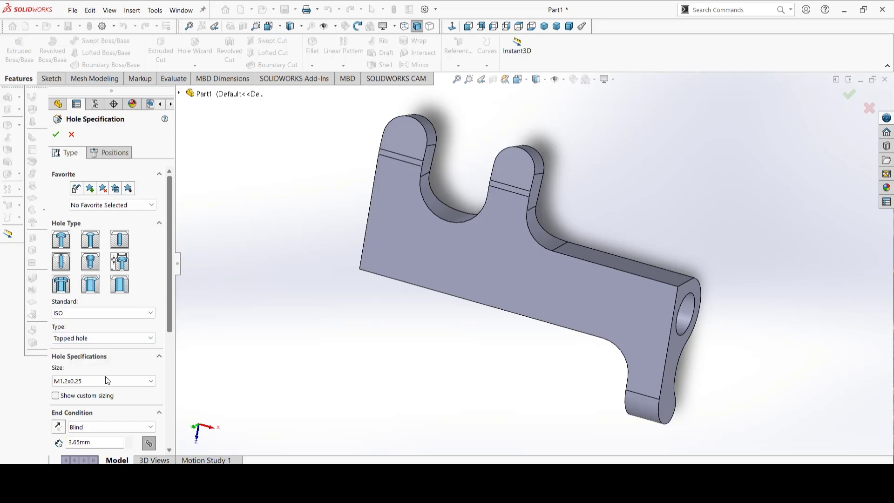
left_click(107, 379)
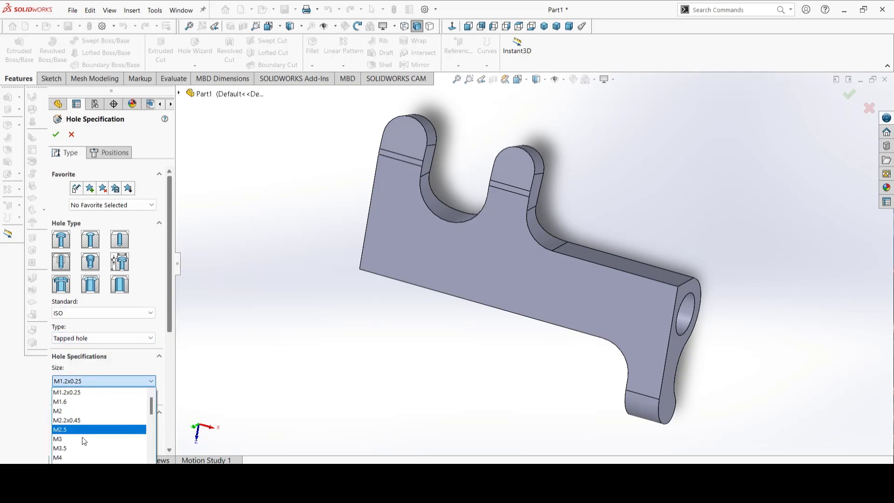
left_click(93, 457)
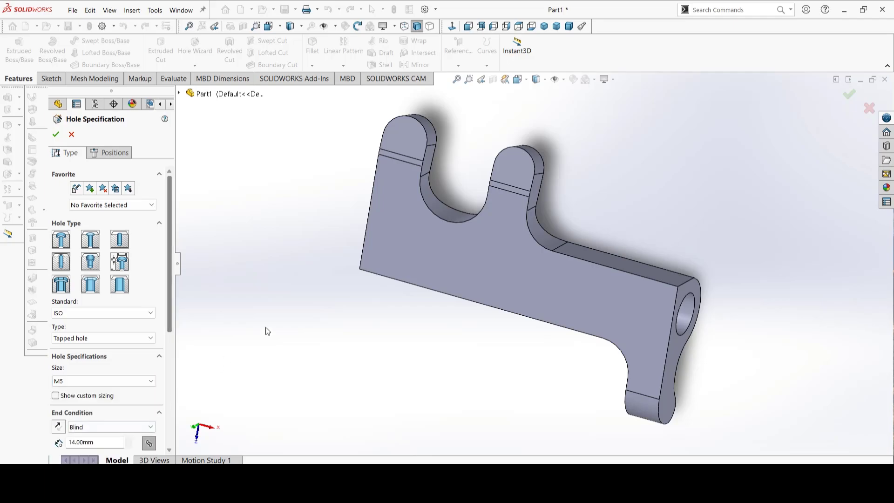
- Place the M5 tapped holes at the centres of both lugs' rounded tips and complete the hole feature
left_click(115, 154)
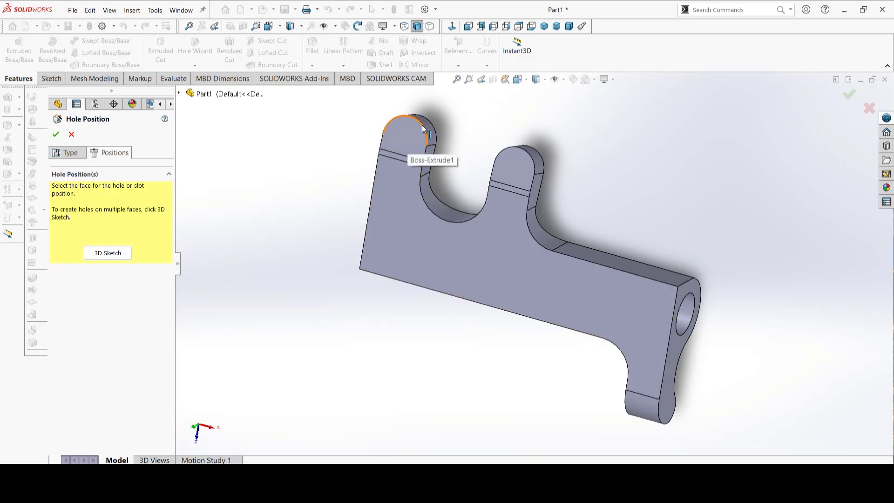
middle_click_drag(350, 157, 398, 213)
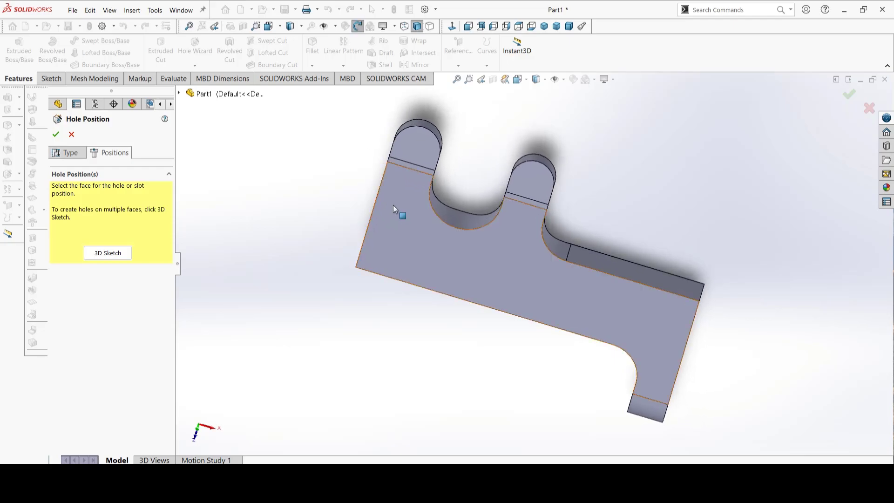
left_click(427, 142)
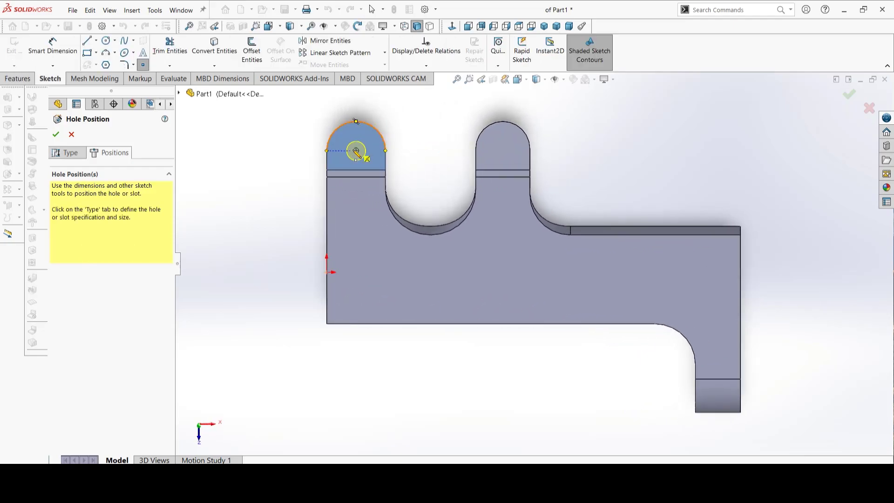
left_click(356, 151)
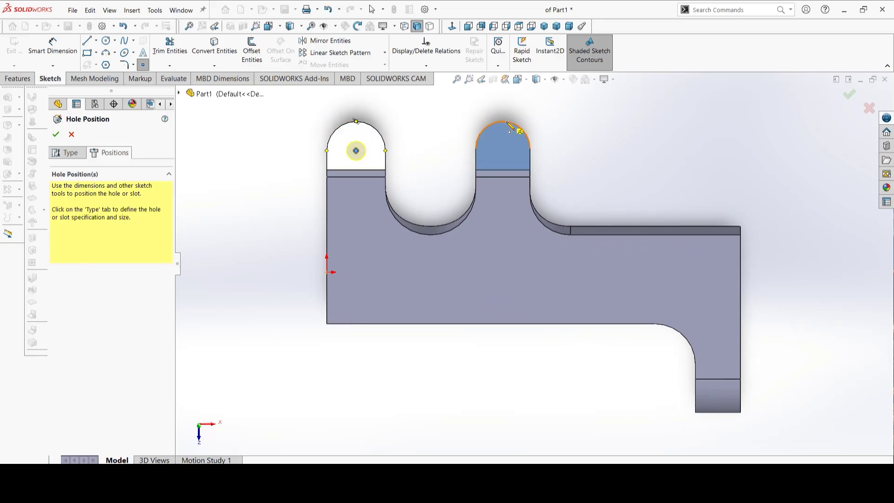
left_click(503, 149)
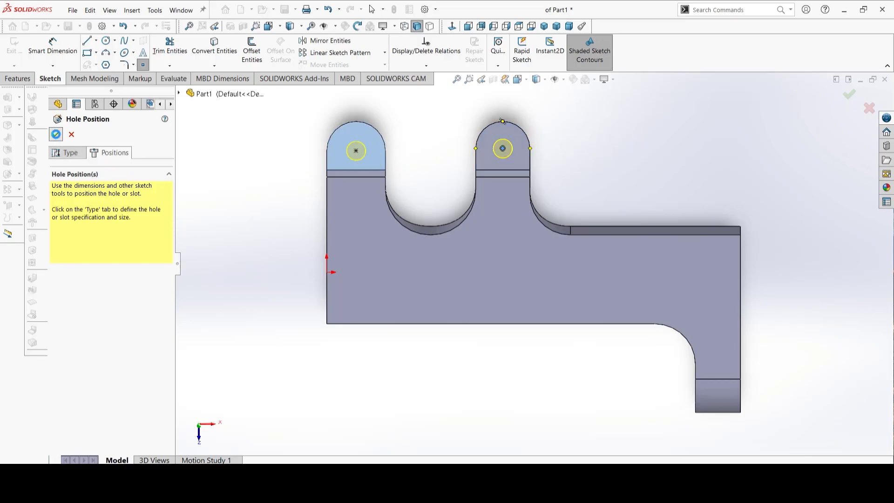
key("Return")
- Examine the tapped holes in both lugs from several angles, up close and across the whole part
middle_click_drag(308, 190, 447, 156)
scroll(451, 153, "down", 5)
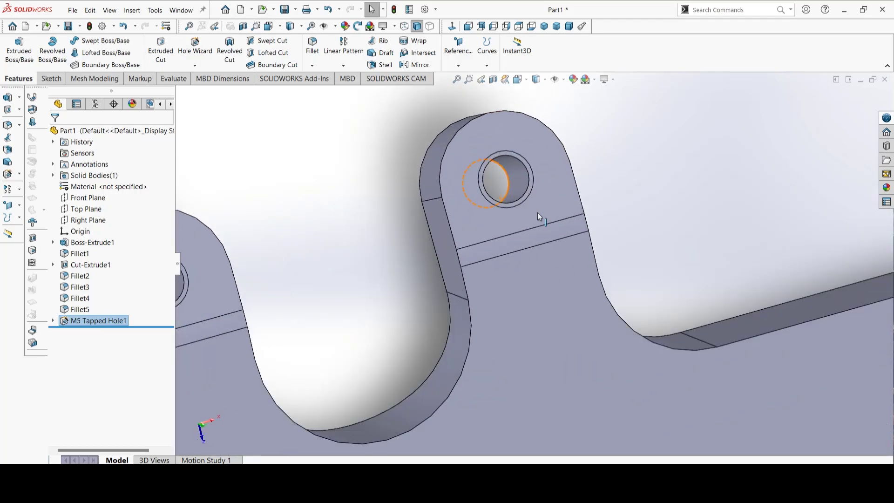
scroll(509, 220, "up", 3)
middle_click_drag(509, 219, 465, 223)
scroll(488, 182, "down", 3)
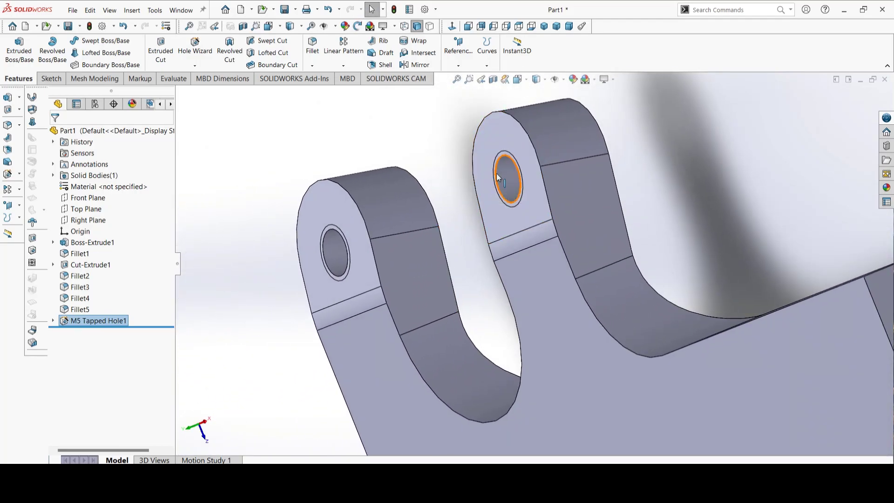
middle_click_drag(415, 144, 443, 135)
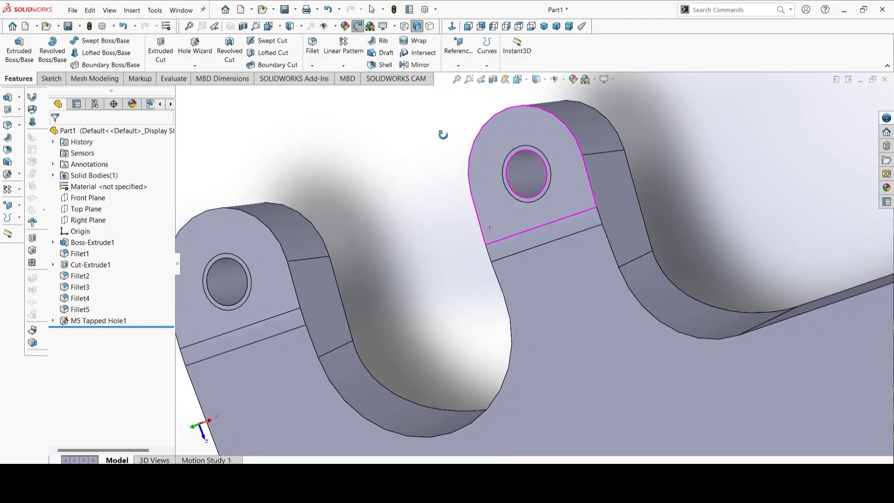
scroll(427, 177, "up", 6)
middle_click_drag(427, 177, 393, 247)
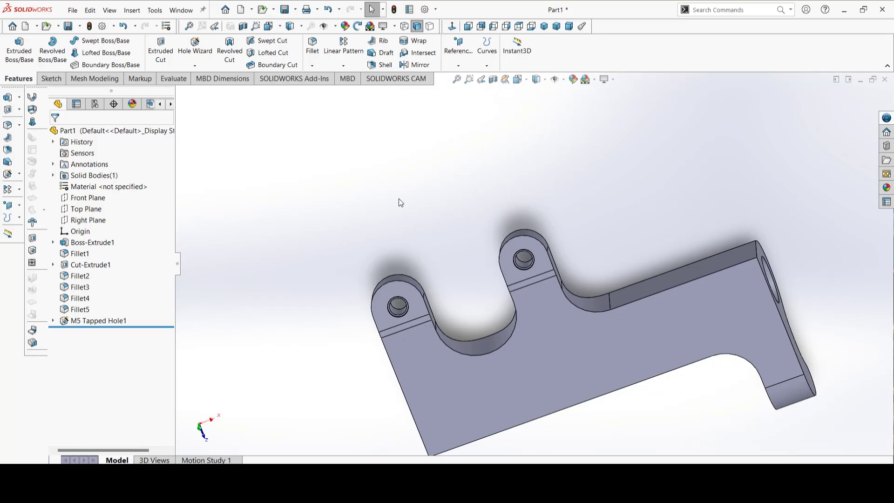
- Start a constant-size fillet with a 2.5 mm radius and select the part's two broad side faces
left_click(312, 49)
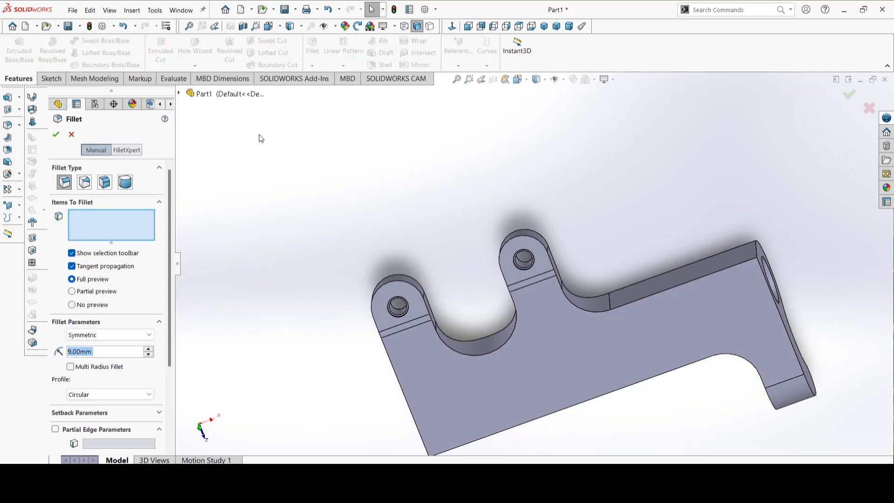
type("2")
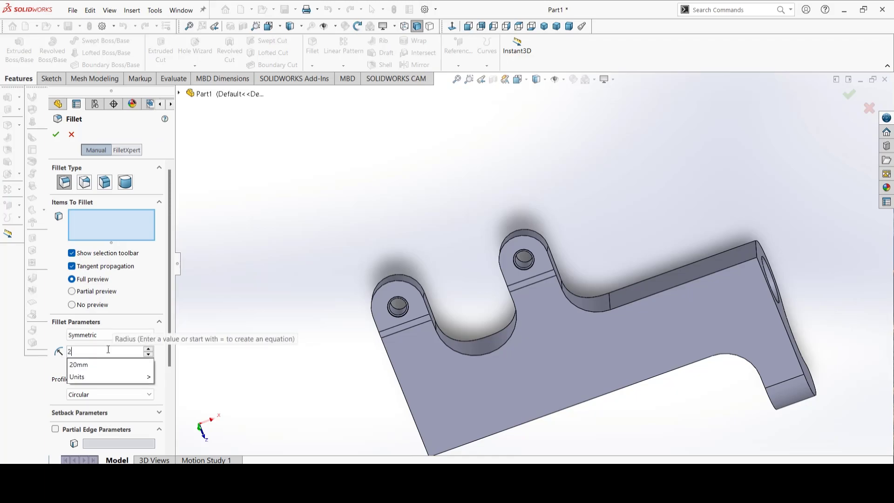
type(".")
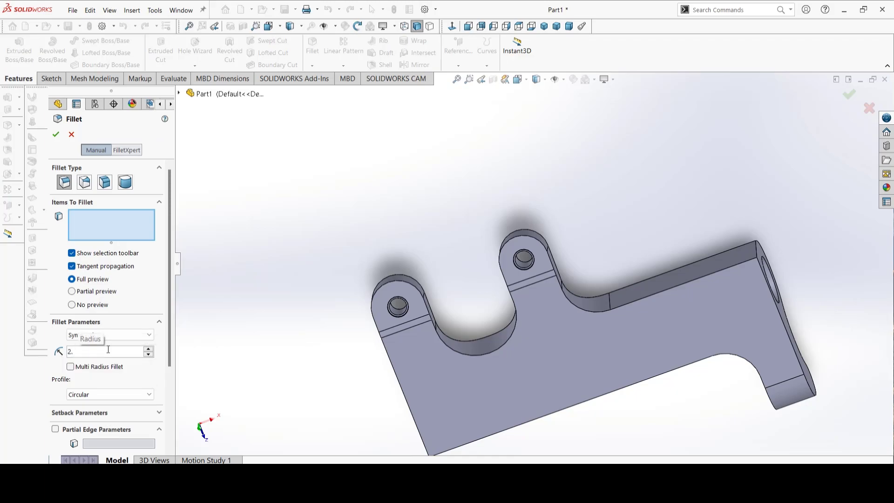
type("5")
key("Return")
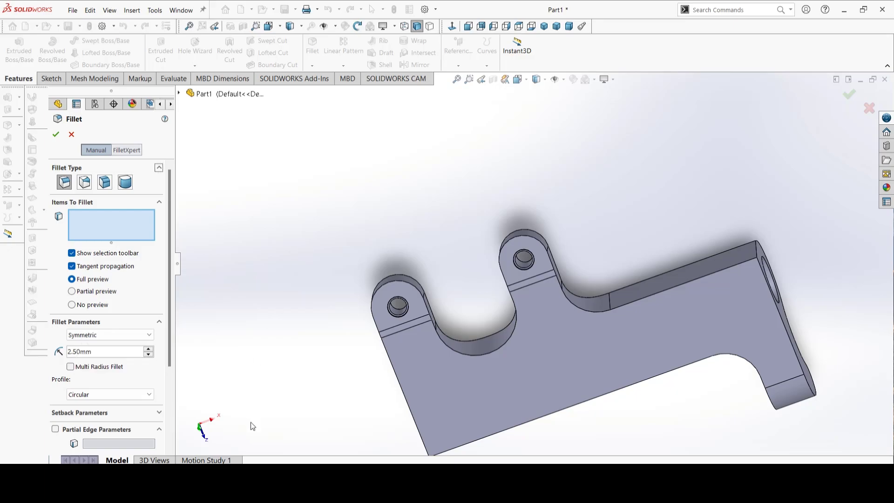
middle_click_drag(323, 378, 288, 383)
left_click(287, 382)
middle_click_drag(470, 339, 650, 425)
left_click(507, 309)
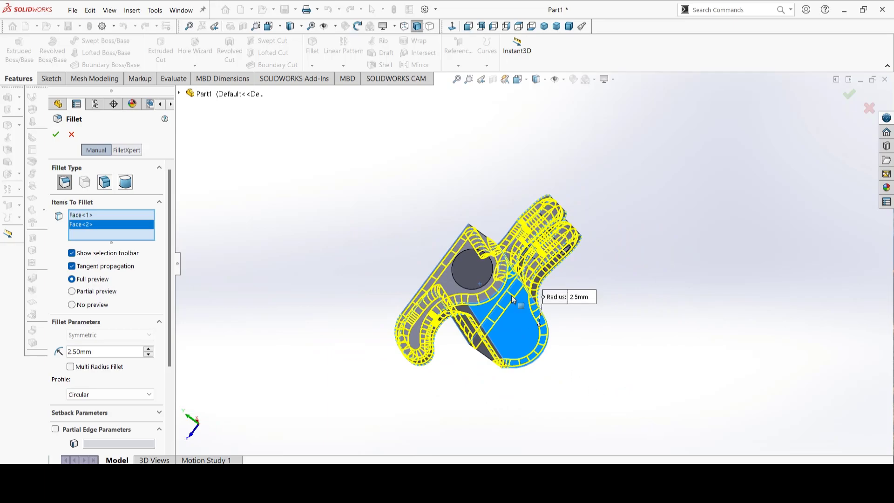
- Add the short straight edge on each of the two bore end faces to the 2.5 mm fillet and complete it
scroll(495, 217, "down", 6)
middle_click_drag(502, 259, 484, 233)
left_click(482, 225)
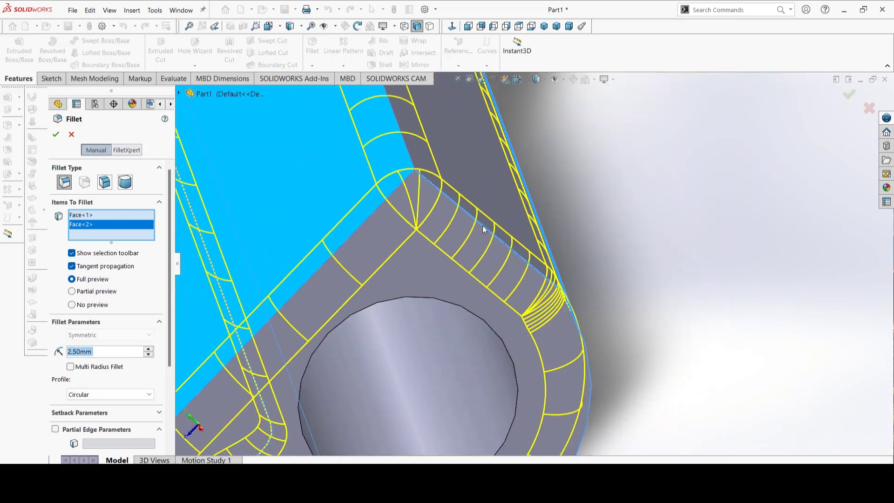
scroll(484, 232, "up", 5)
middle_click_drag(456, 315, 308, 261)
scroll(373, 224, "down", 8)
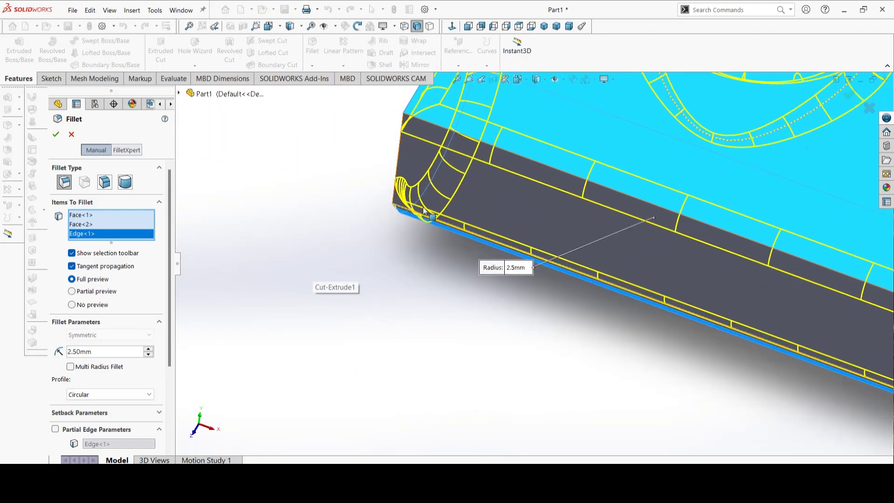
middle_click_drag(459, 218, 470, 204)
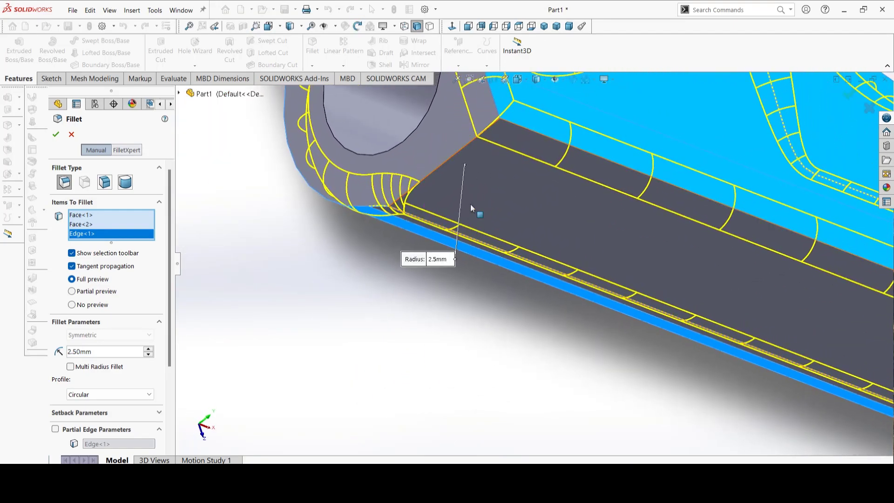
left_click(446, 161)
scroll(396, 222, "up", 8)
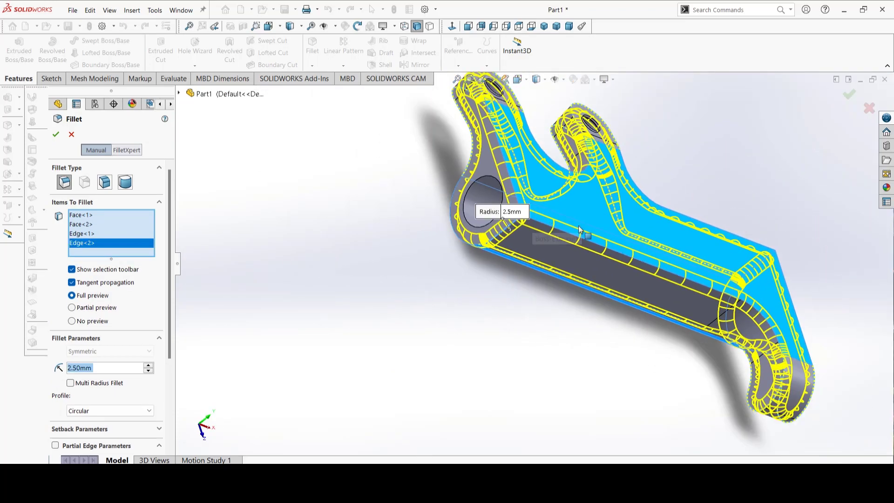
middle_click_drag(556, 233, 627, 347)
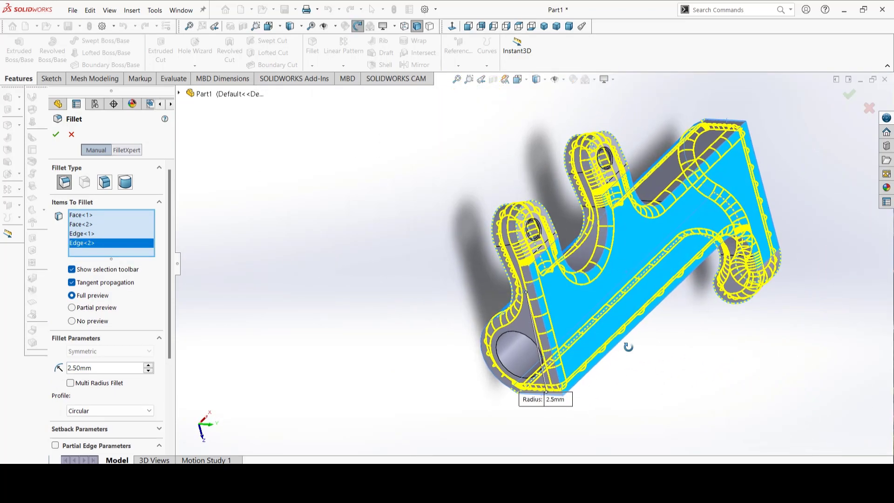
left_click(55, 136)
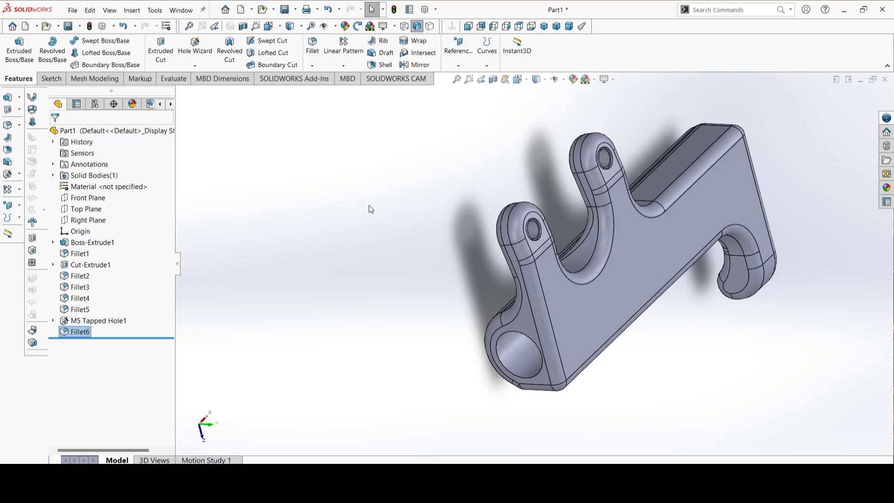
- Chamfer the circular edge of the large bore with a 1 mm distance at 45 degrees
left_click(312, 65)
left_click(333, 89)
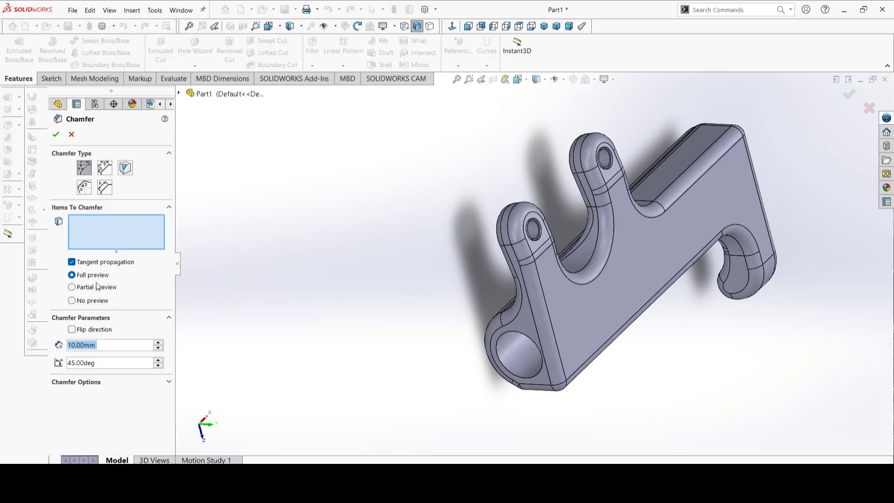
left_click(125, 343)
double_click(124, 343)
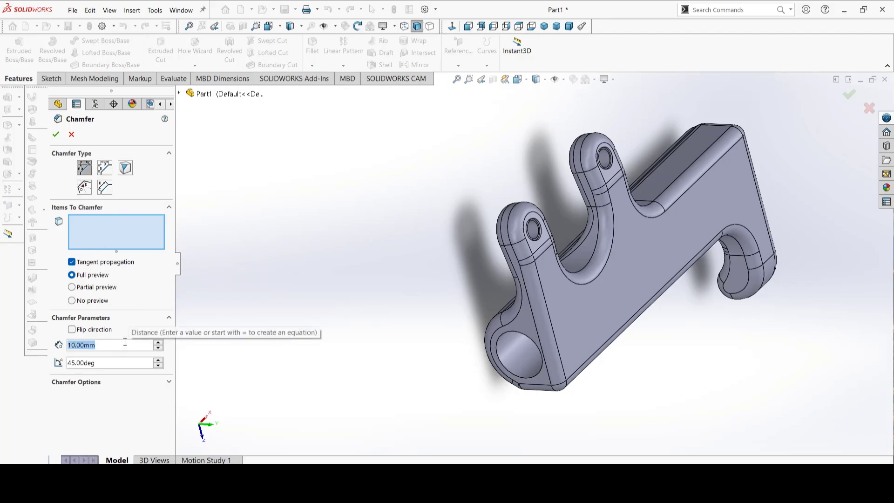
type("1")
key("Return")
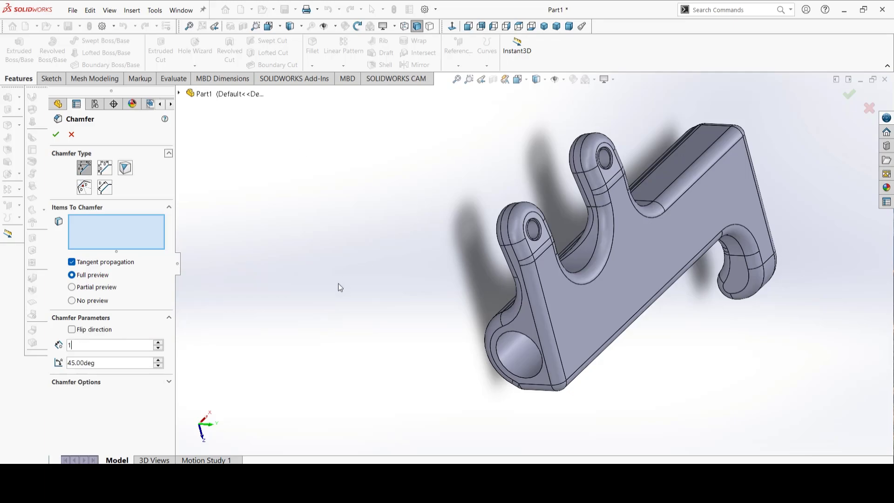
left_click(514, 336)
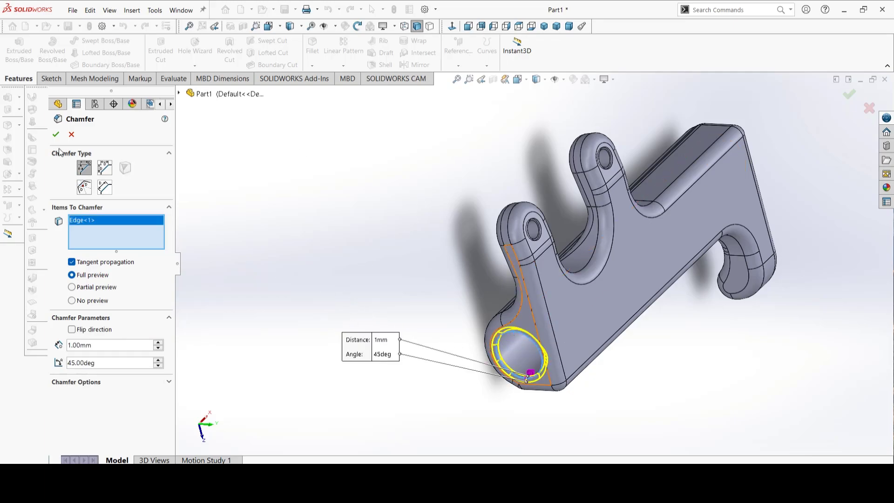
key("Return")
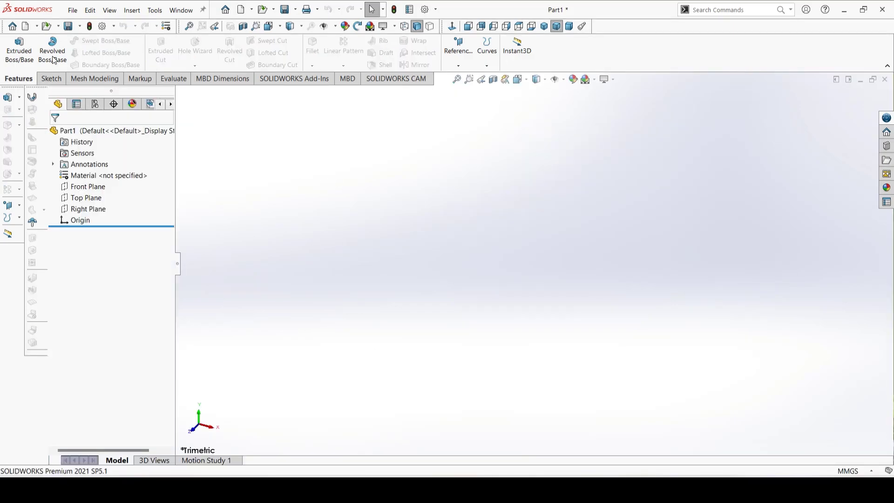
- In the empty part, sketch two concentric circles on the Right Plane at the origin, with radii of about 45 mm and 26 mm
left_click(57, 79)
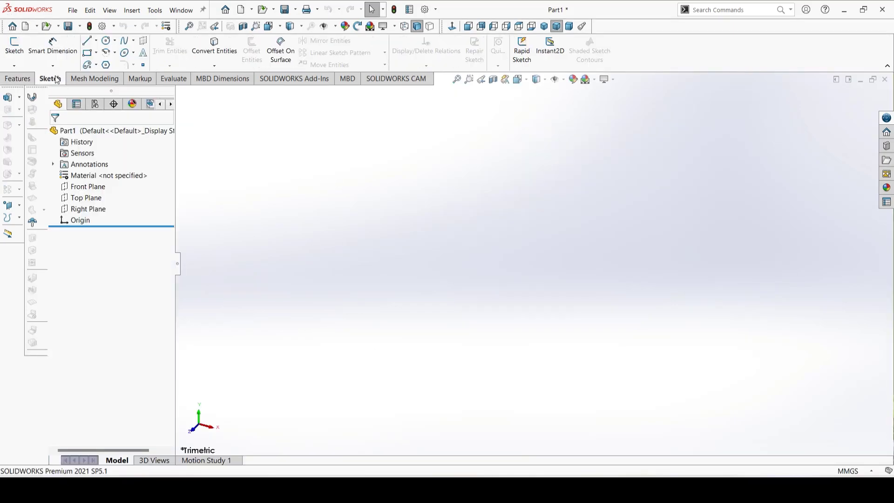
left_click(82, 210)
left_click(91, 197)
left_click(106, 41)
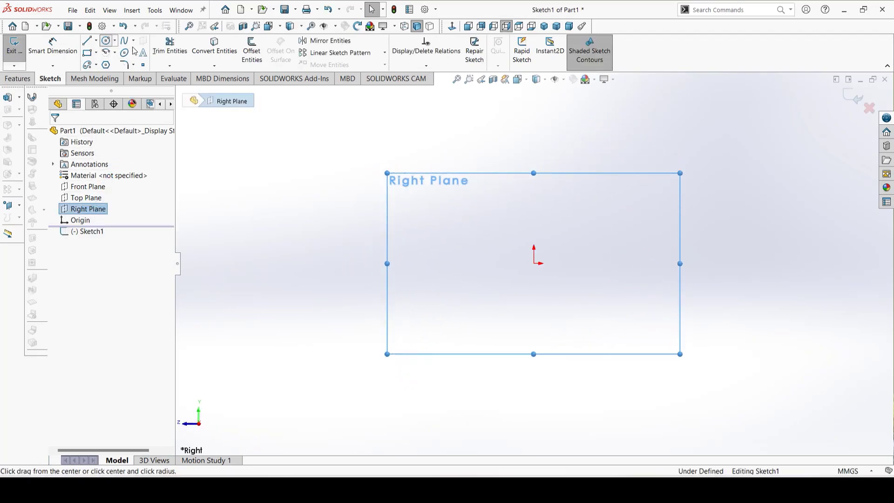
left_click(533, 263)
left_click(575, 200)
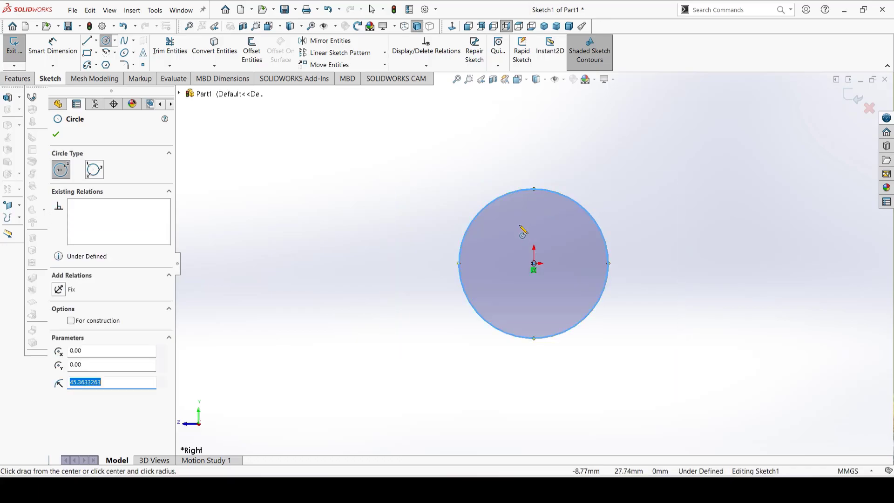
left_click(534, 263)
left_click(564, 233)
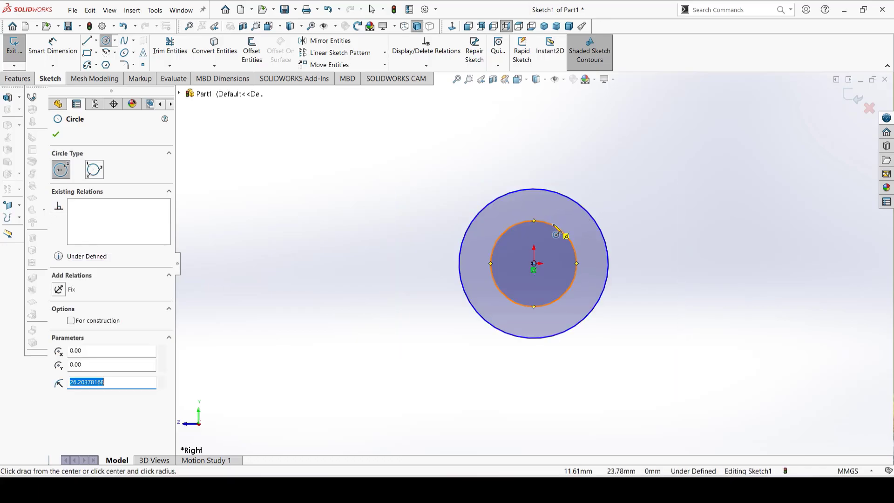
- Dimension the outer circle's diameter as 9.53 mm
right_click_drag(255, 221, 362, 168)
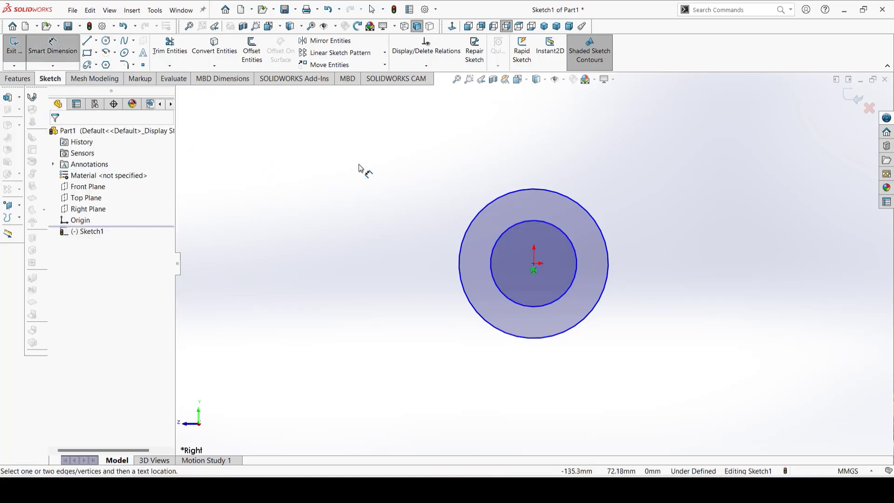
left_click(463, 242)
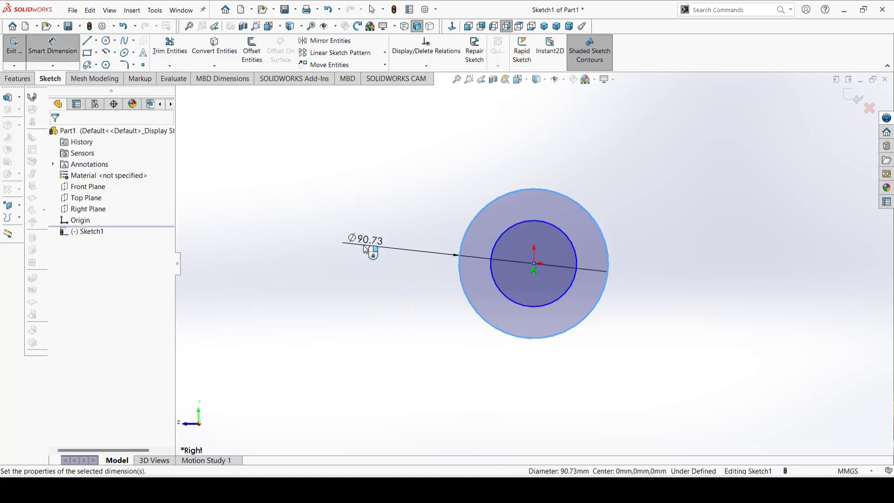
left_click(366, 246)
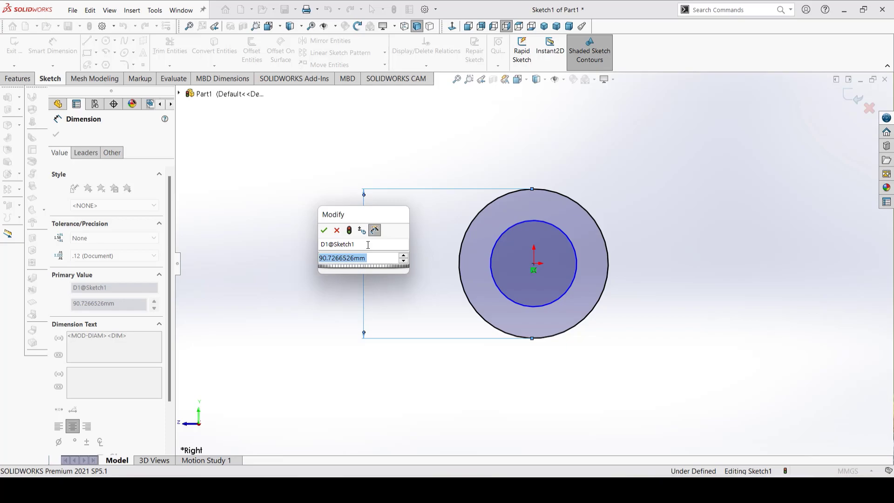
type("9.")
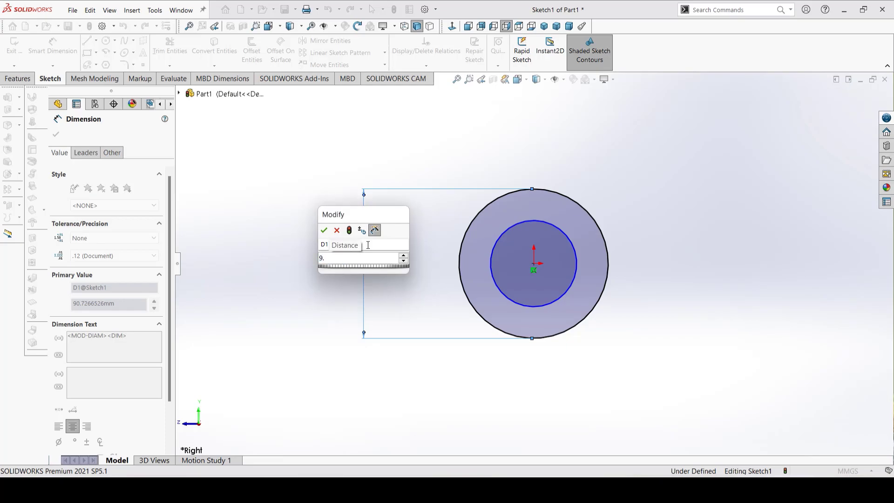
type("53")
key("Return")
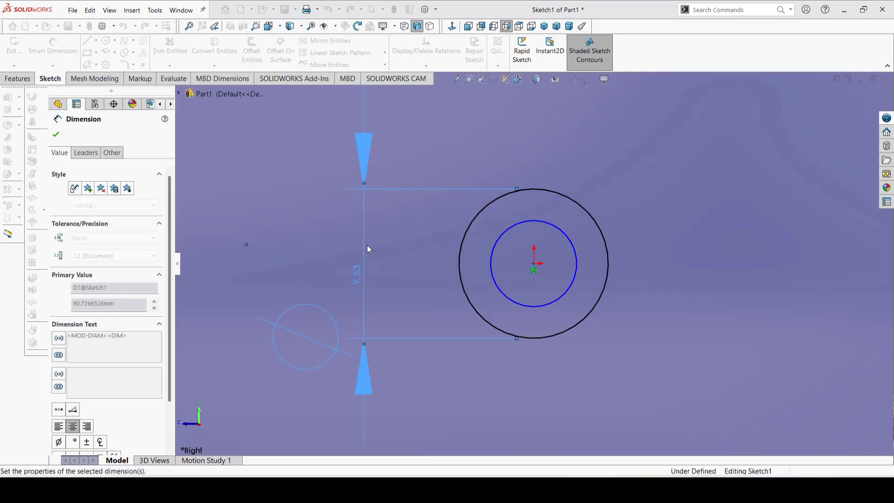
- Dimension the inner circle's diameter as 3.18 mm
left_click(489, 273)
left_click(412, 286)
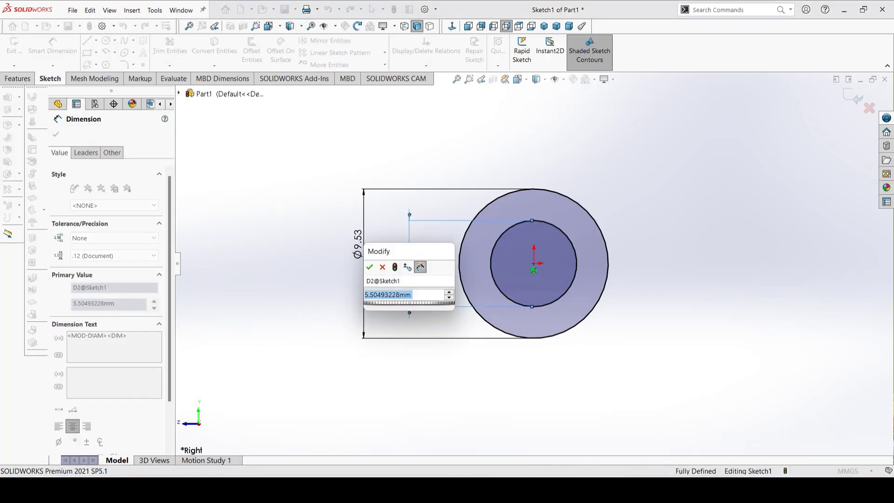
type("3")
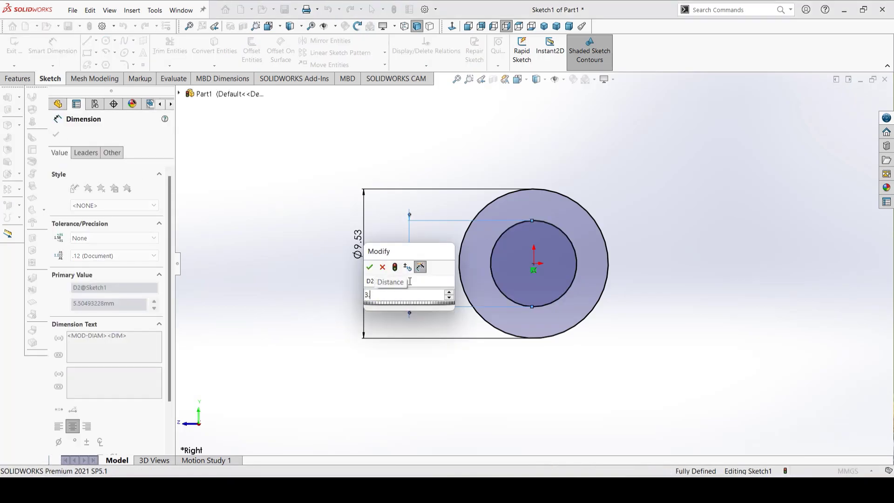
type(".18")
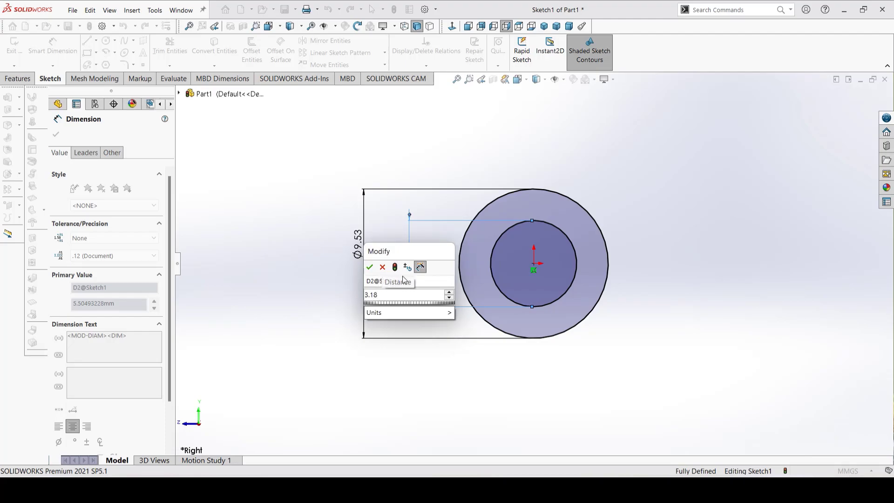
left_click(370, 266)
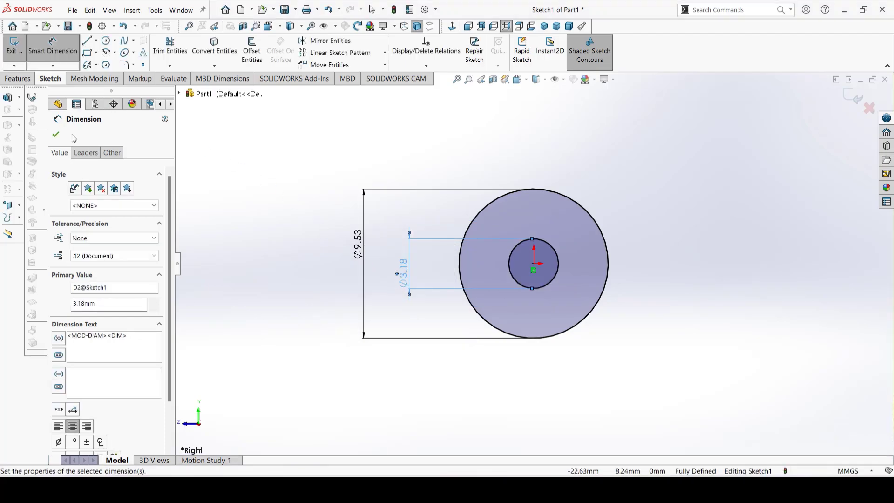
key("Escape")
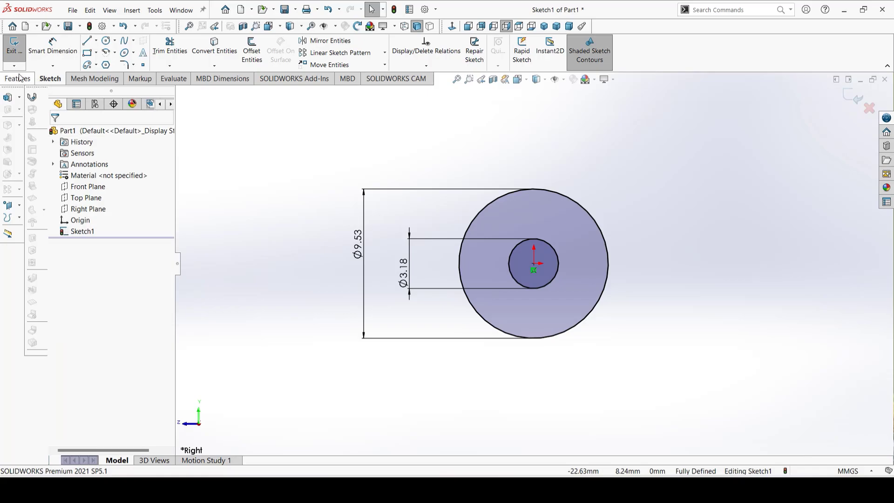
- Extrude the ring between the two circles 8.9 mm, symmetrically about the sketch plane with the Mid Plane condition
left_click(18, 78)
left_click(19, 50)
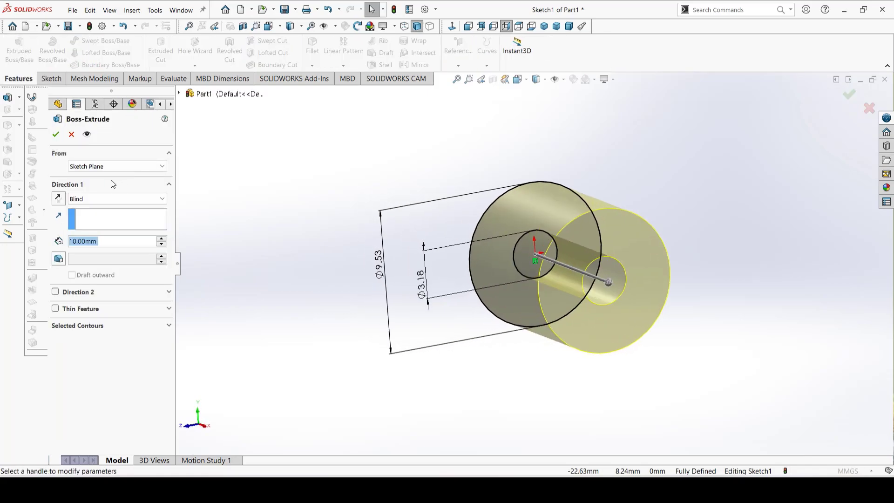
left_click(98, 199)
left_click(100, 248)
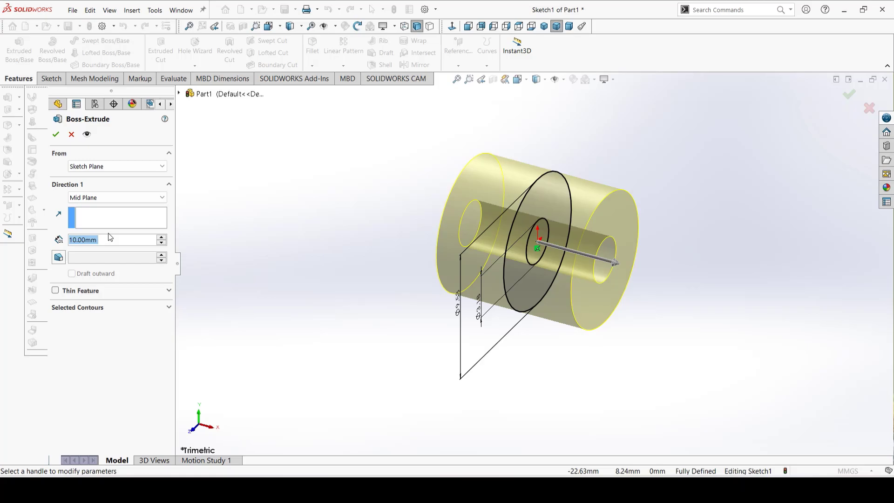
type("8")
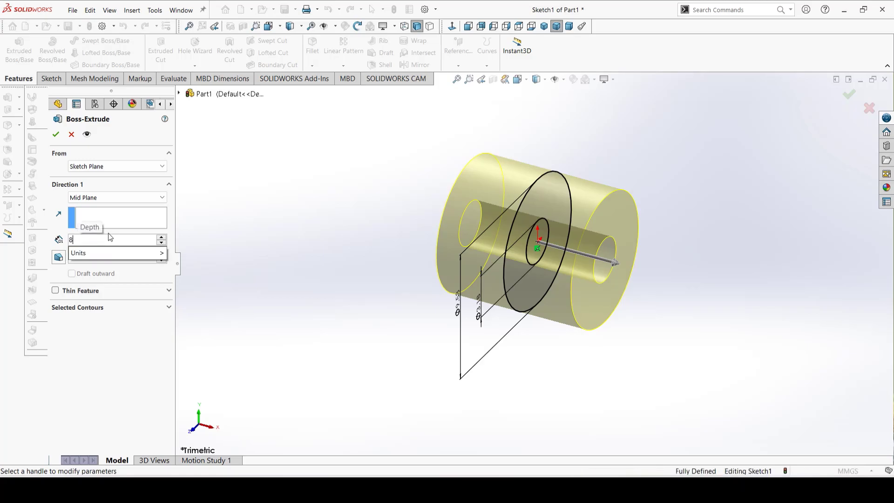
type(".9")
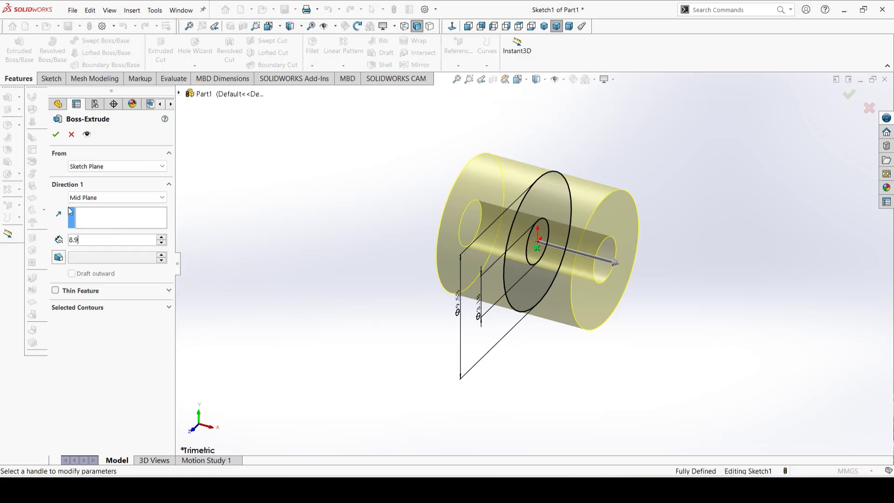
left_click(56, 135)
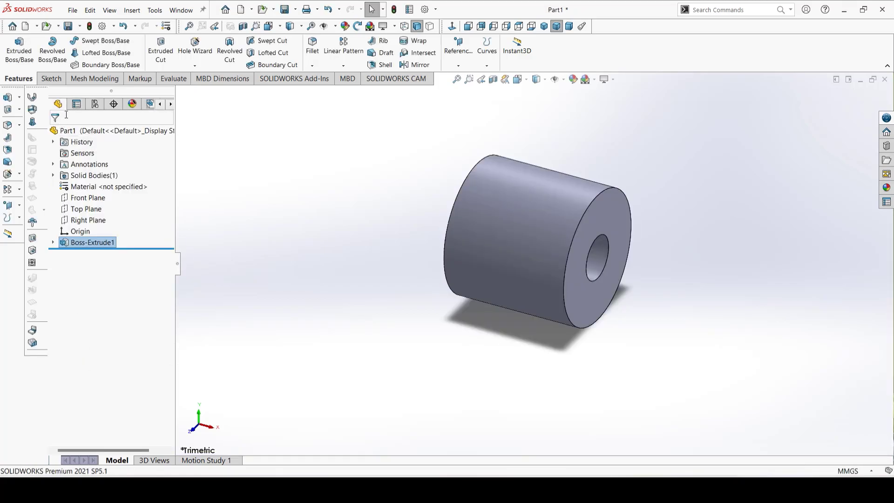
- Chamfer both outer end edges of the bored cylinder by selecting its outer cylindrical face, with a 0.76 mm distance at 45 degrees
left_click(50, 80)
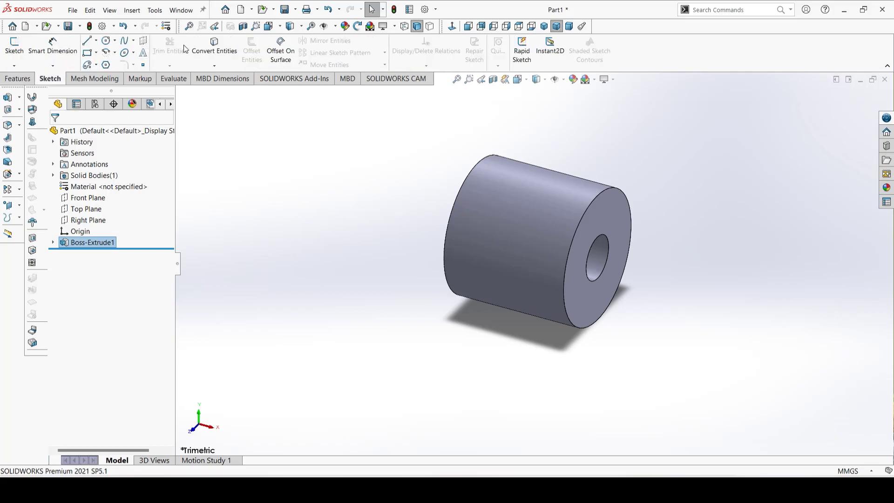
left_click(26, 79)
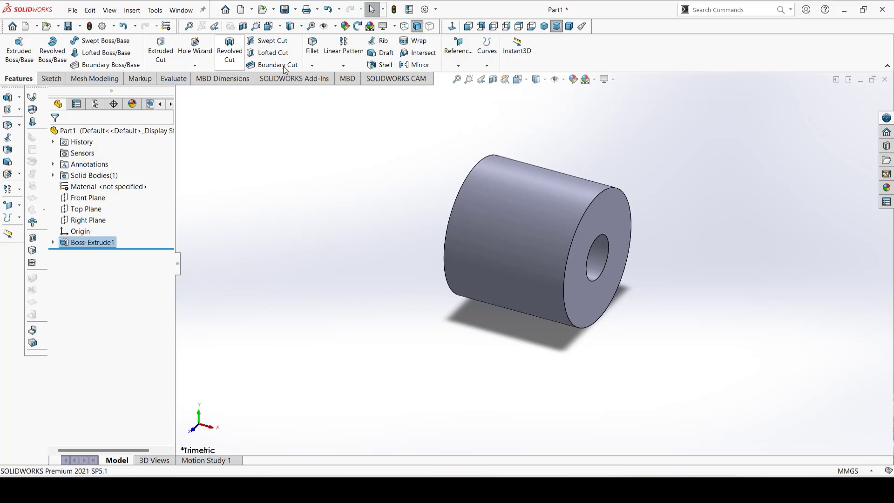
left_click(312, 65)
left_click(343, 65)
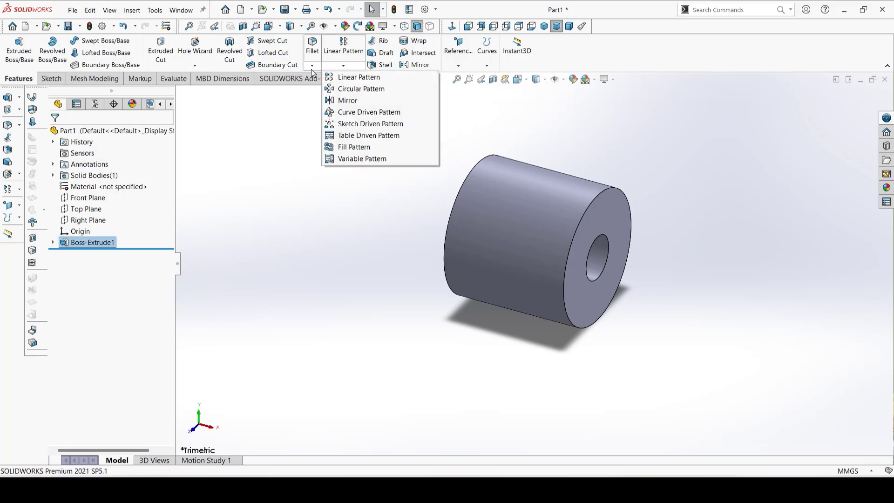
left_click(312, 66)
left_click(317, 88)
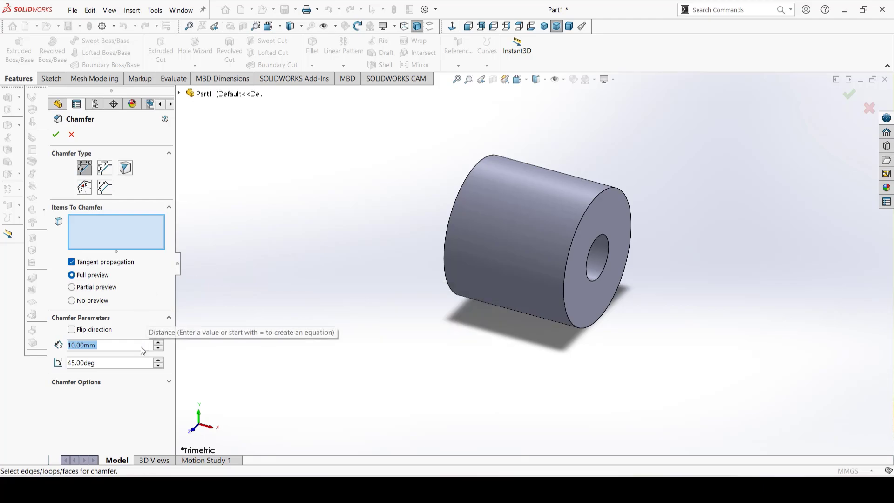
type("0")
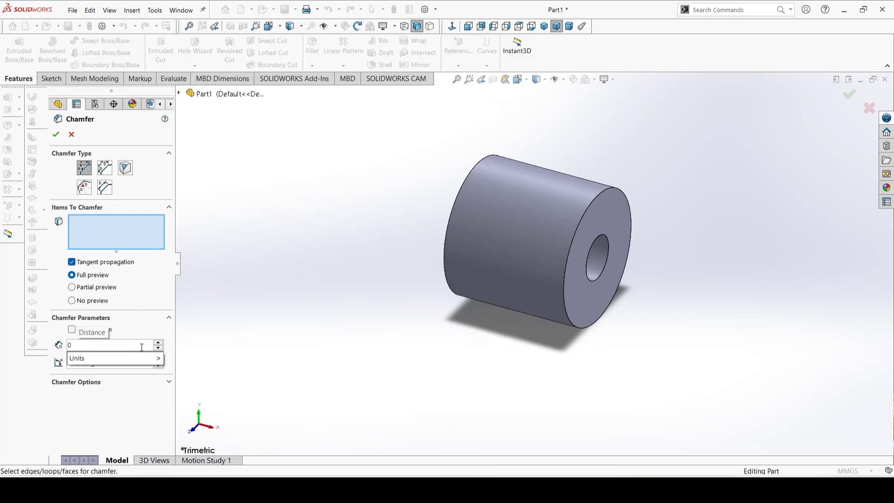
type(".76")
key("Return")
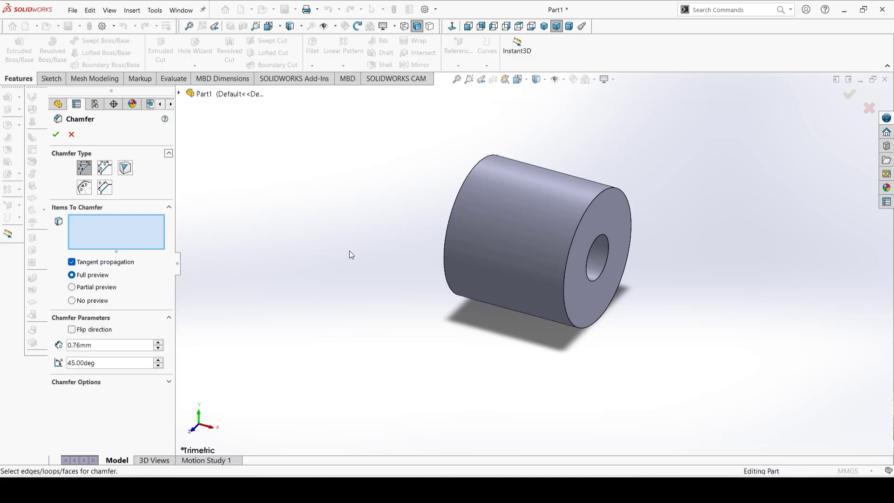
left_click(519, 257)
left_click(56, 134)
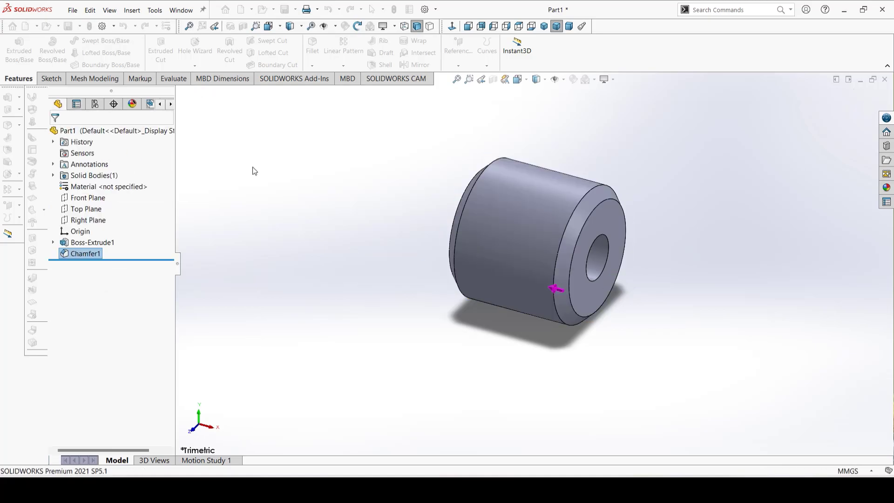
middle_click_drag(644, 194, 455, 451)
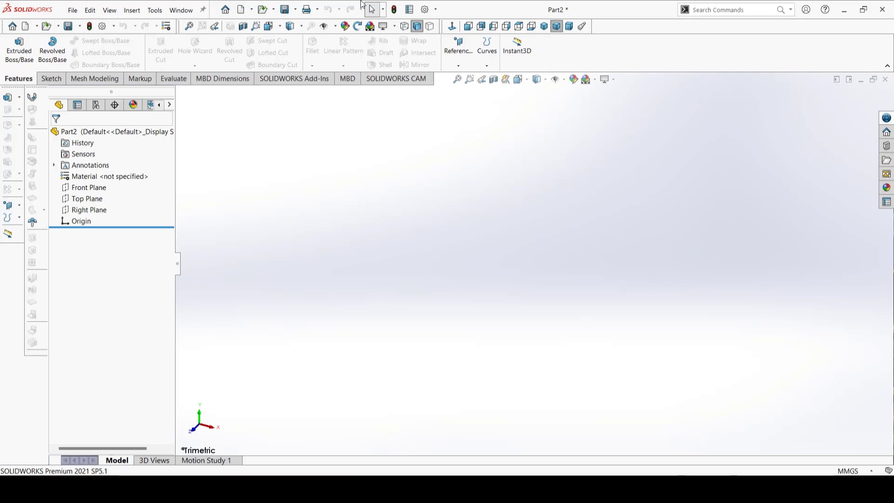
- In the new empty part, sketch a circle on the Right Plane centred at the origin, with a radius of about 41 mm
left_click(89, 210)
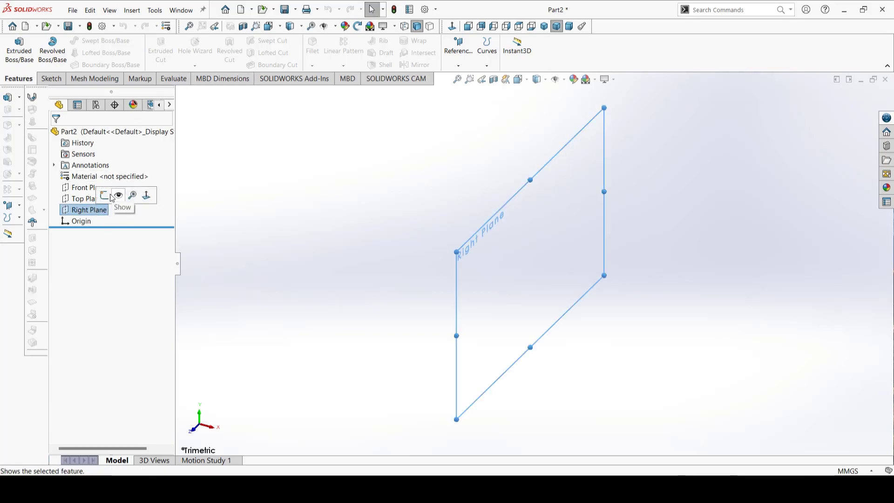
left_click(116, 196)
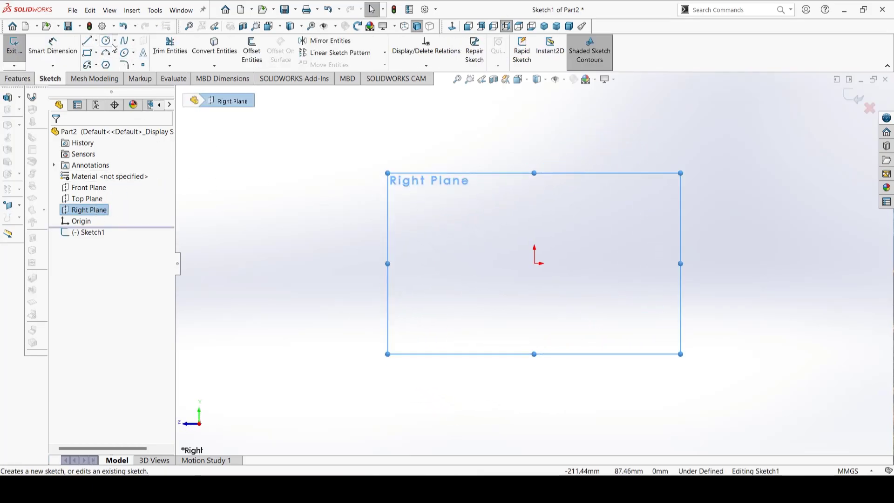
left_click(106, 40)
left_click(534, 263)
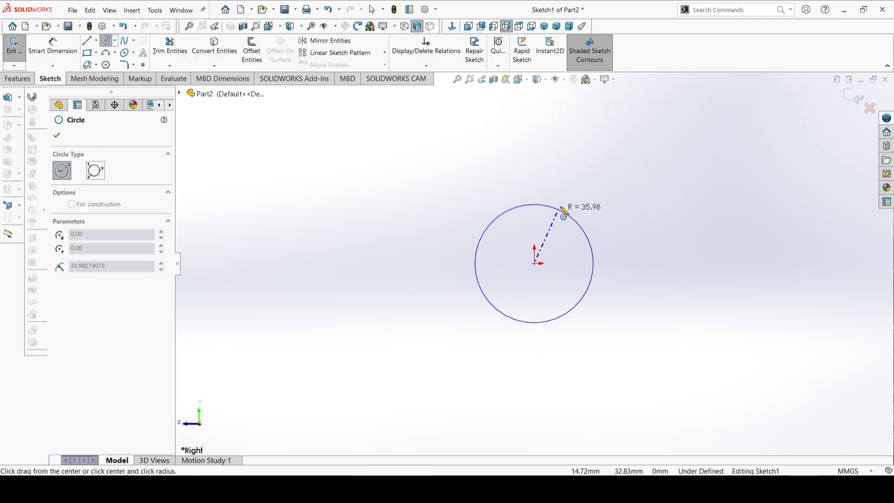
left_click(566, 206)
- Dimension the circle's diameter as 9.53 mm
right_click_drag(305, 187, 317, 135)
left_click(469, 246)
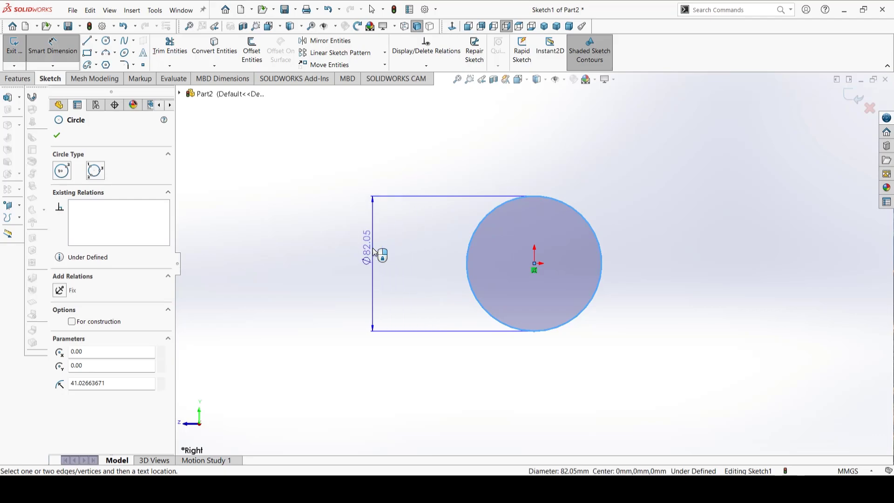
left_click(371, 248)
type("9")
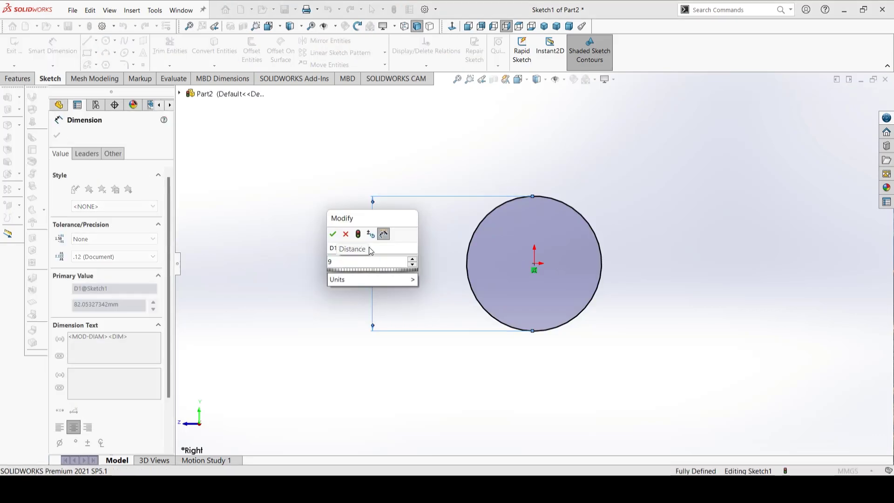
type(".53")
key("Return")
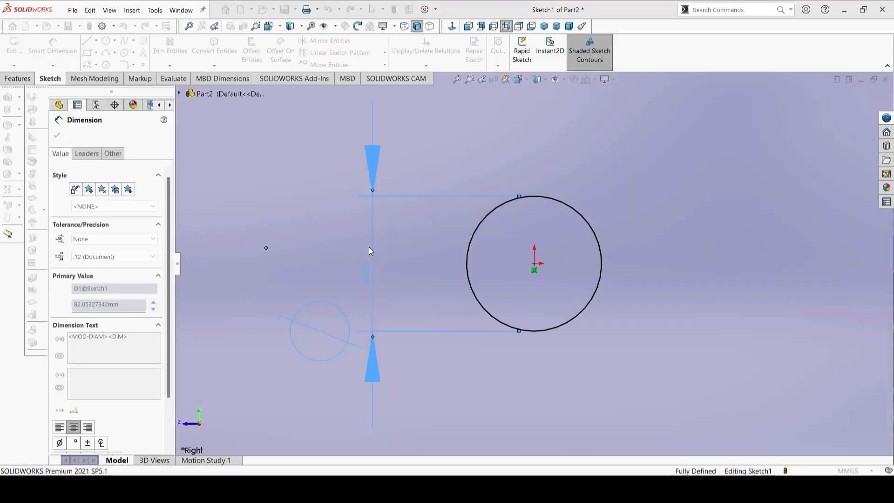
left_click(57, 135)
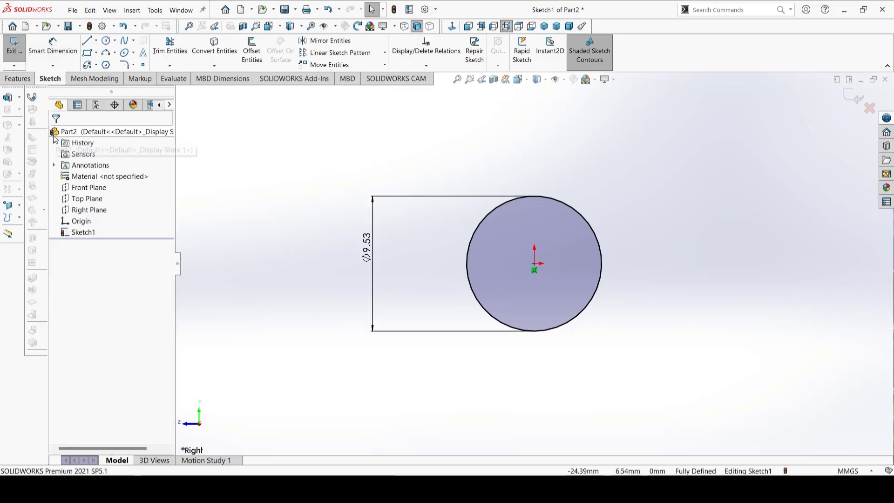
- Extrude the circle 19.05 mm into a solid cylinder with the Mid Plane end condition
left_click(18, 78)
left_click(17, 64)
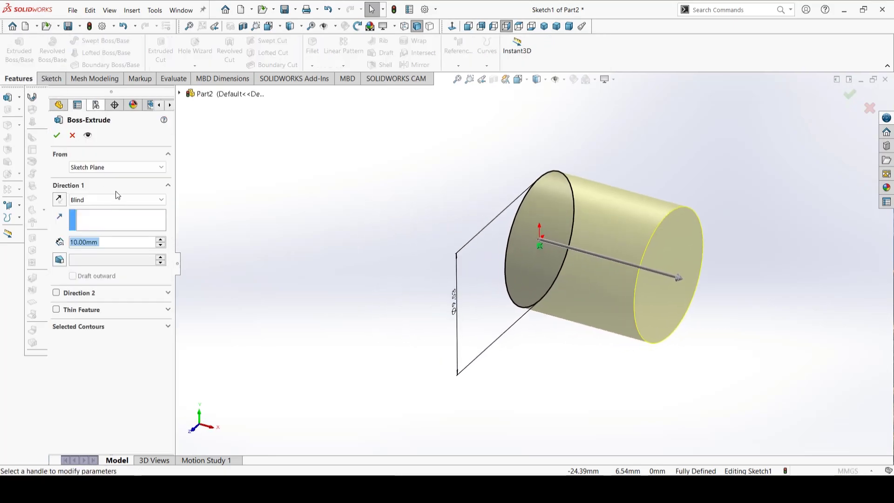
left_click(114, 200)
left_click(101, 249)
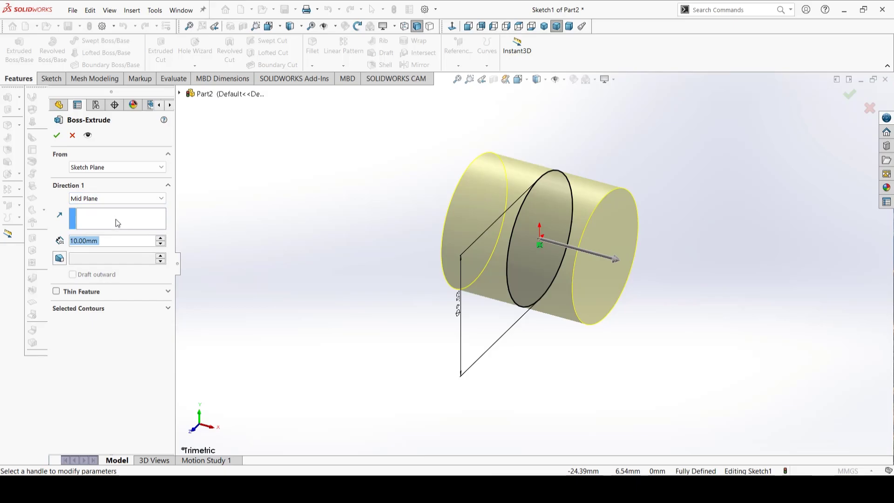
type("19")
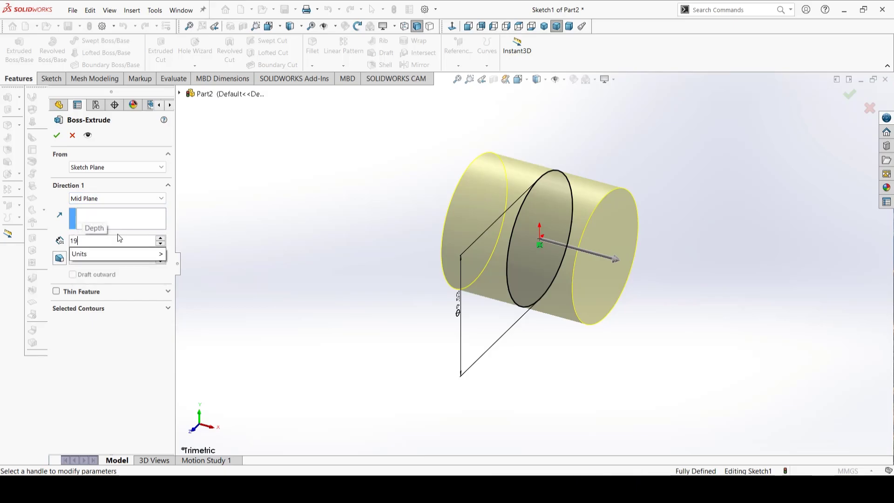
type(".05")
key("Return")
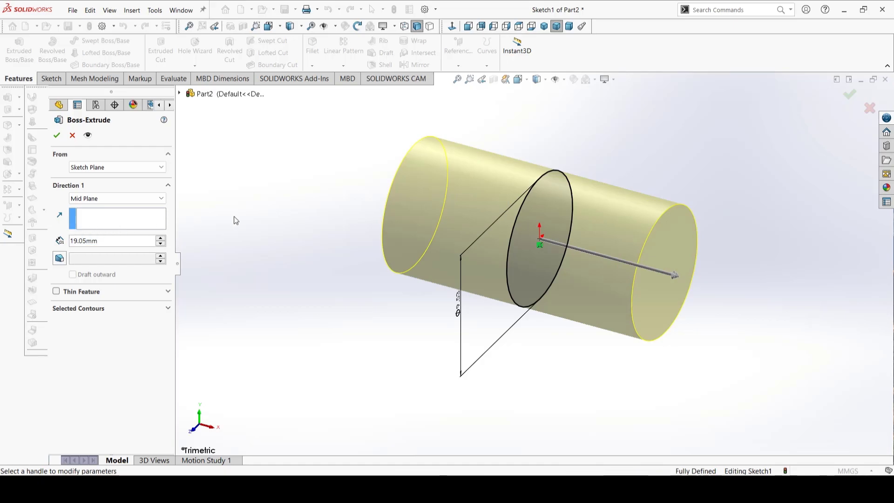
left_click(57, 135)
- Chamfer both ends of the solid cylinder by selecting its outer cylindrical face, with a 0.76 mm distance at 45 degrees
left_click(312, 65)
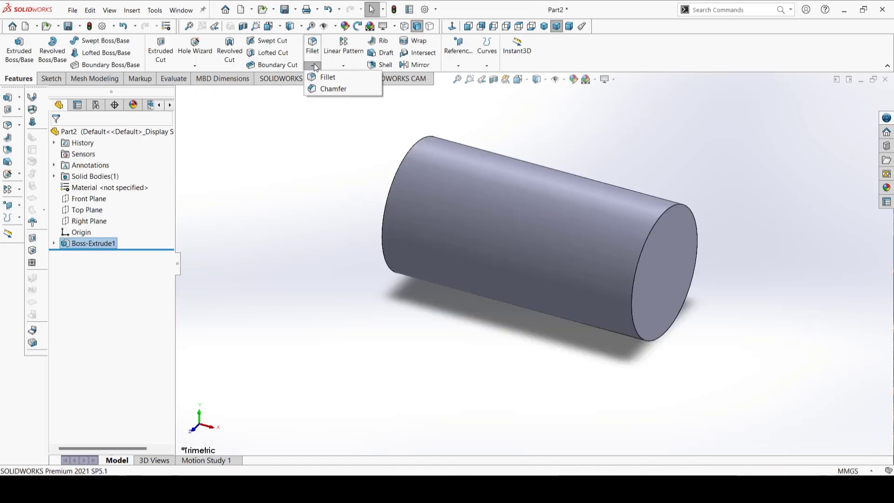
left_click(324, 90)
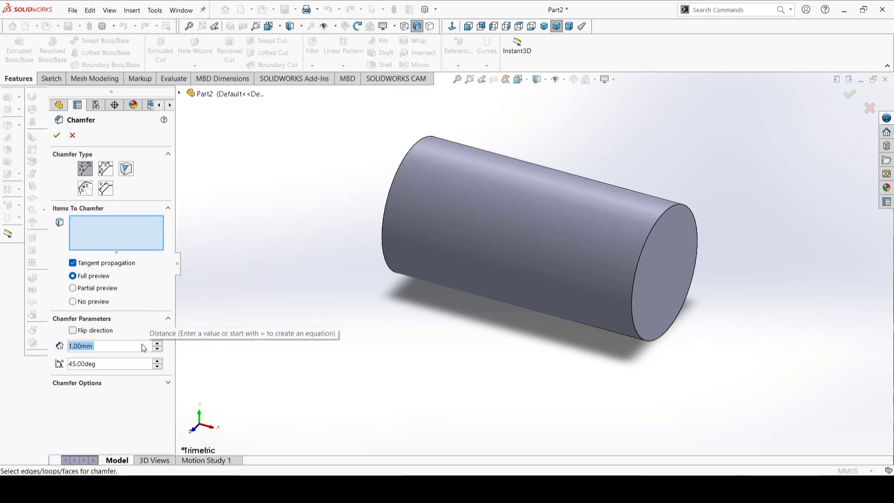
type("0>76")
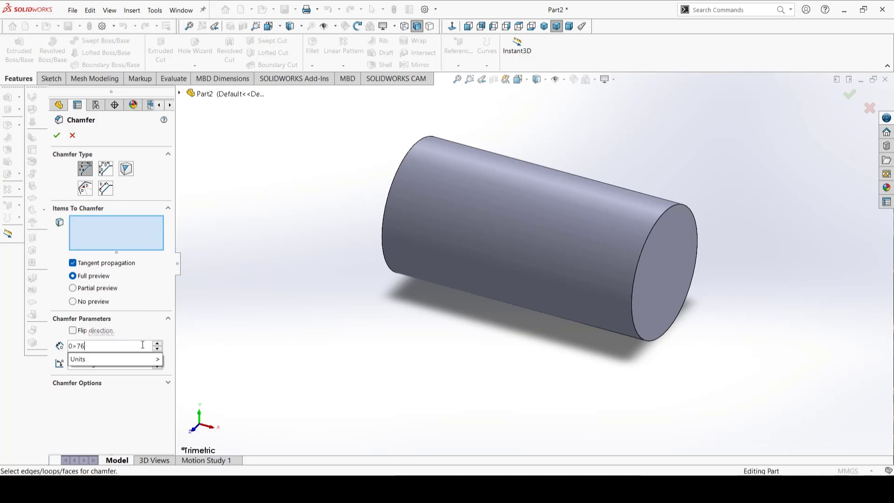
mouse_move(117, 357)
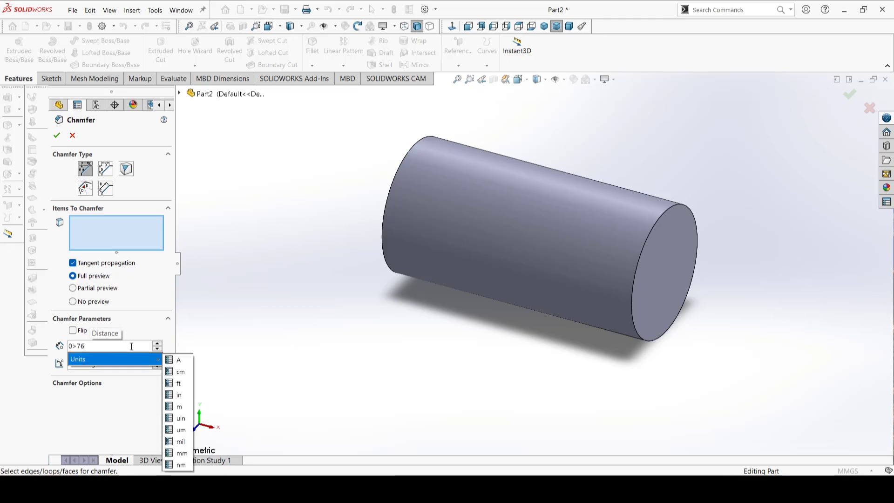
key("BackSpace")
key("BackSpace")
key("BackSpace")
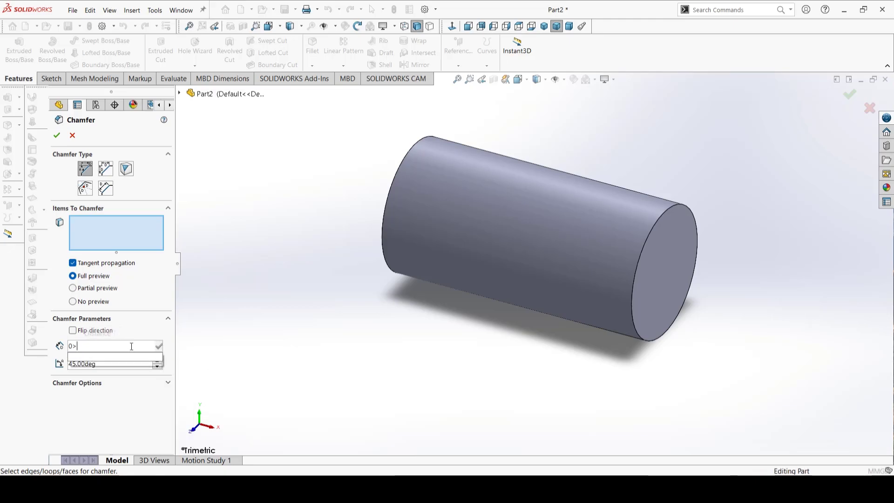
type(".")
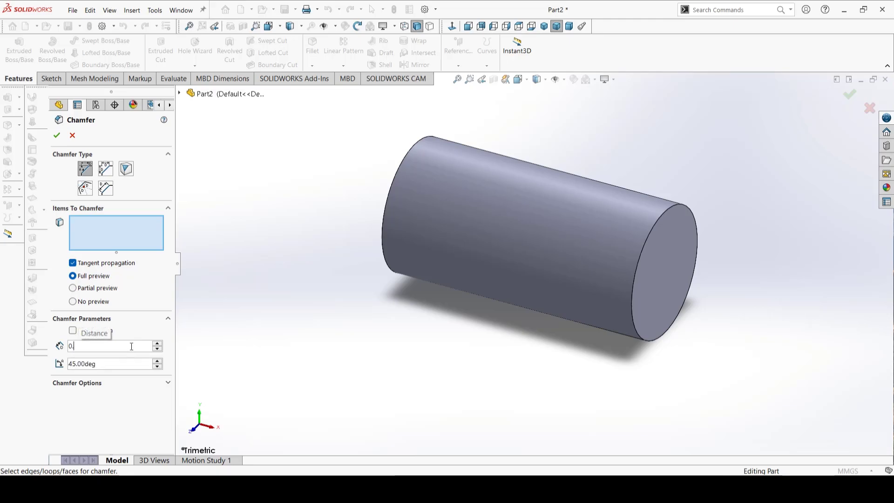
type("76")
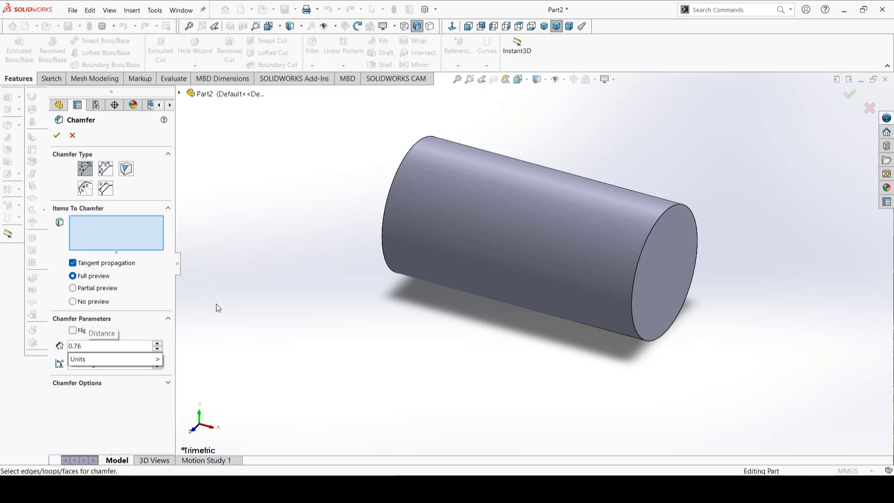
key("Return")
left_click(56, 135)
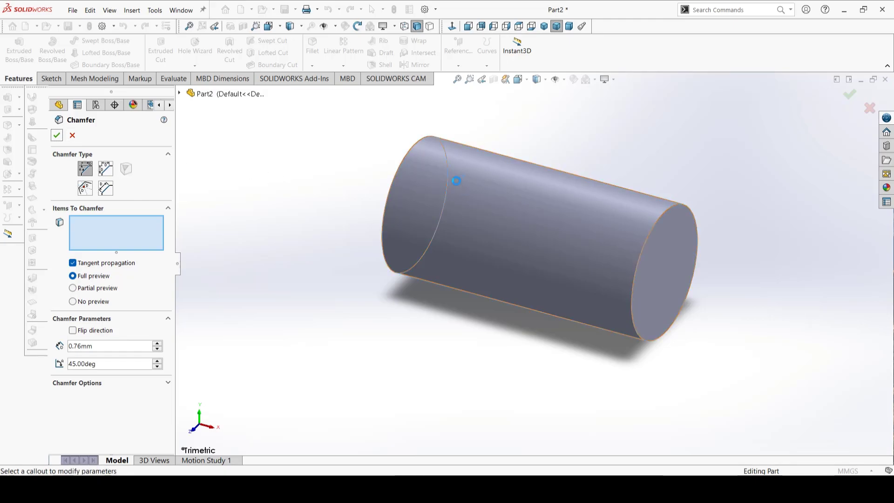
left_click(454, 193)
left_click(57, 136)
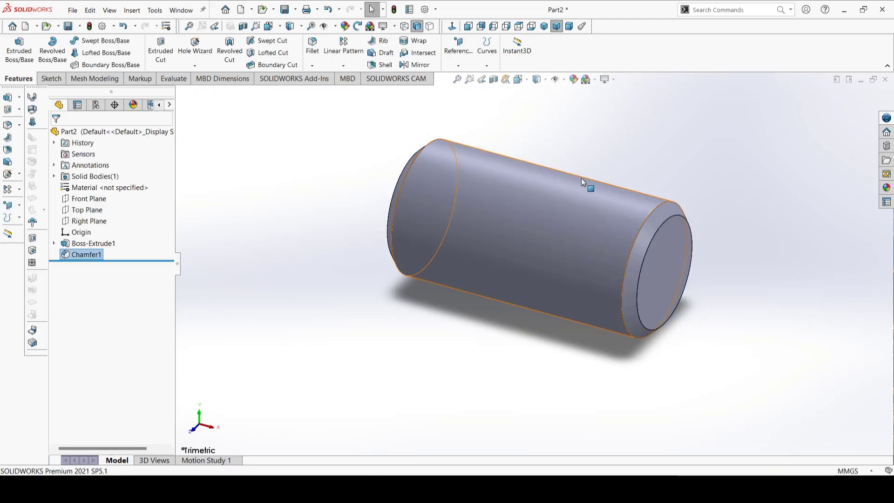
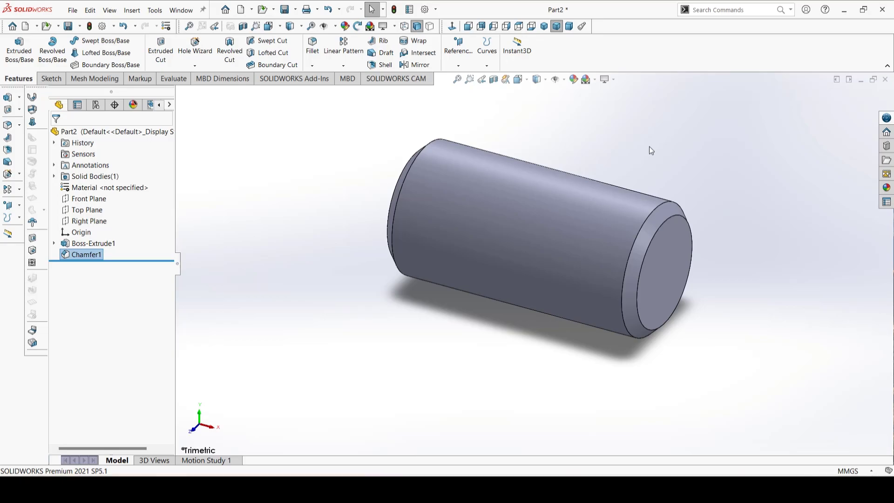
- Sketch a circle on the Top Plane centred at the origin, with a diameter of about 6.56 mm
left_click(80, 210)
left_click(86, 197)
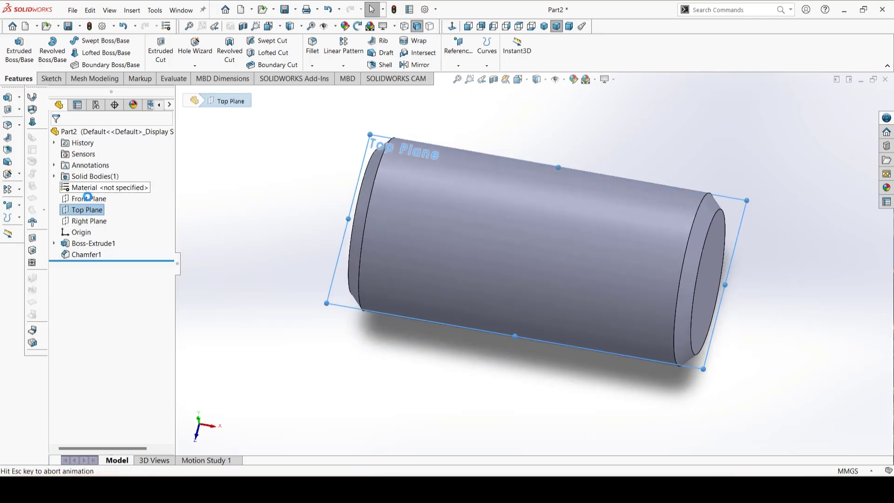
left_click(106, 41)
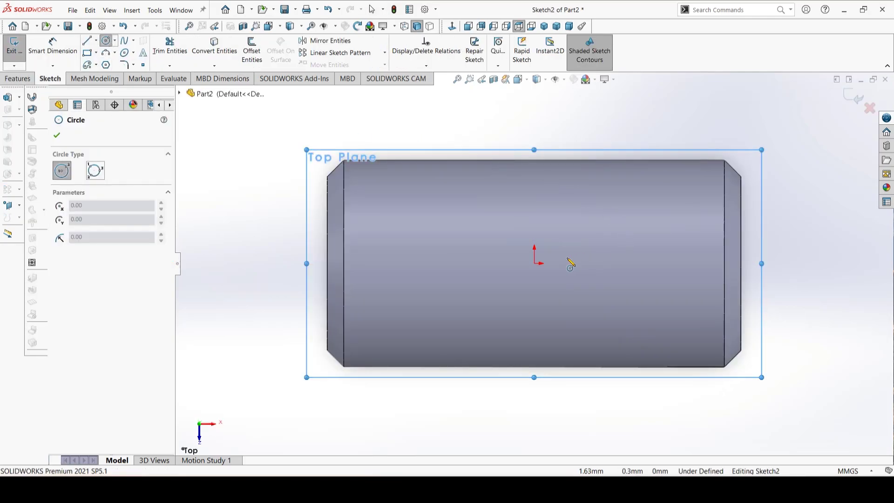
mouse_move(534, 264)
left_mouse_down()
mouse_move(575, 196)
mouse_move(570, 205)
left_mouse_up()
- Dimension the circle's diameter as 6.86 mm
right_click_drag(254, 151, 261, 117)
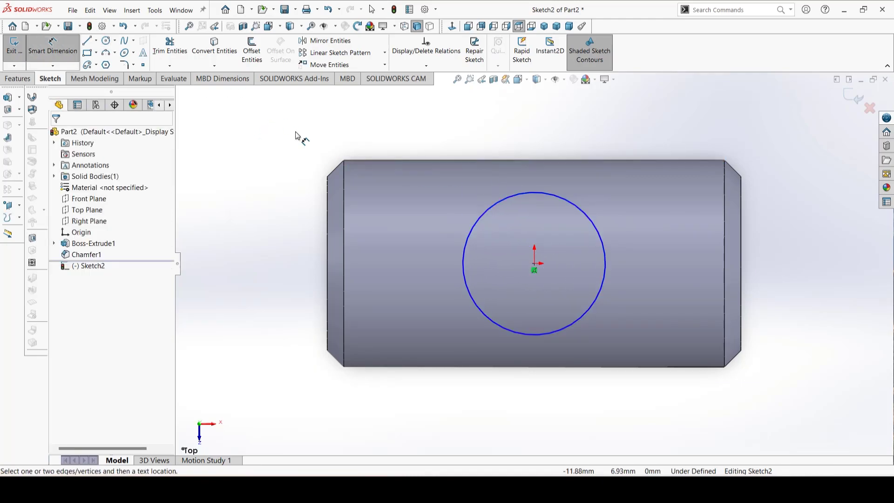
left_click(462, 257)
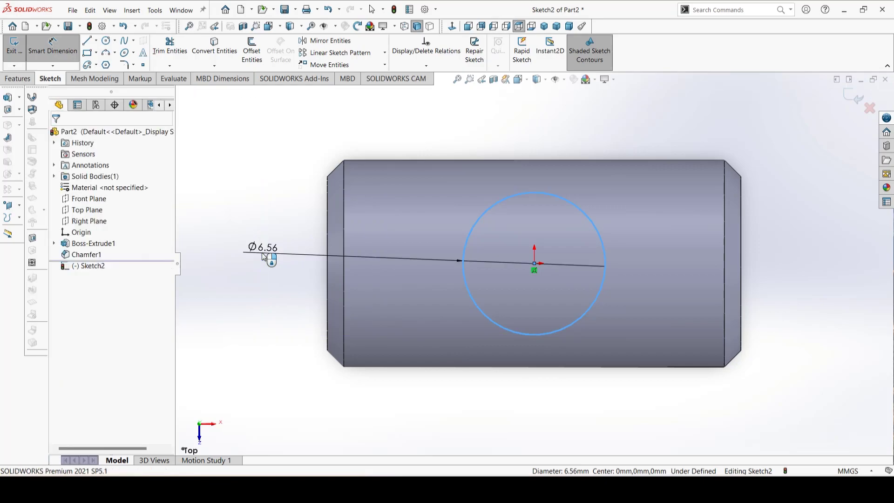
left_click(260, 251)
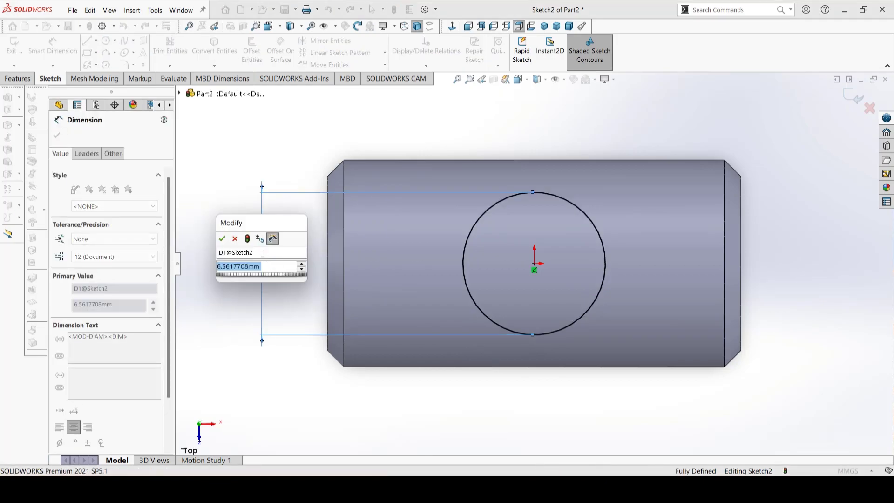
type("6.")
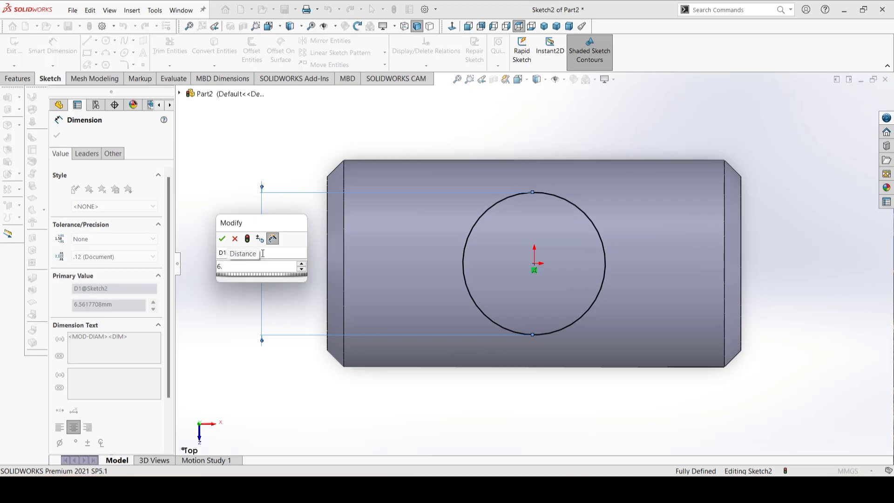
type("86")
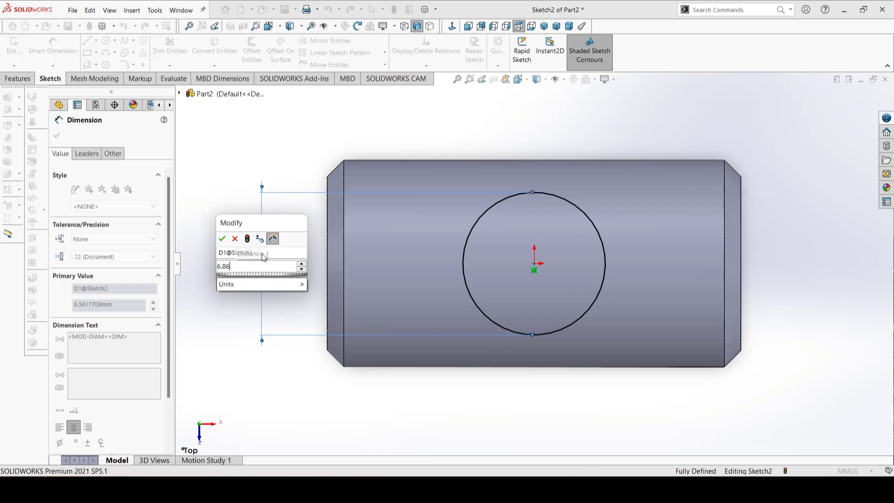
left_click(222, 238)
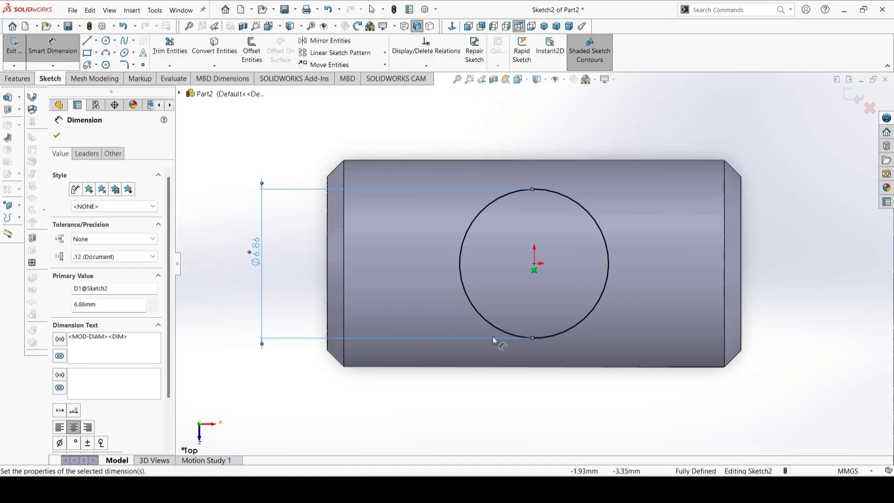
left_click(564, 408)
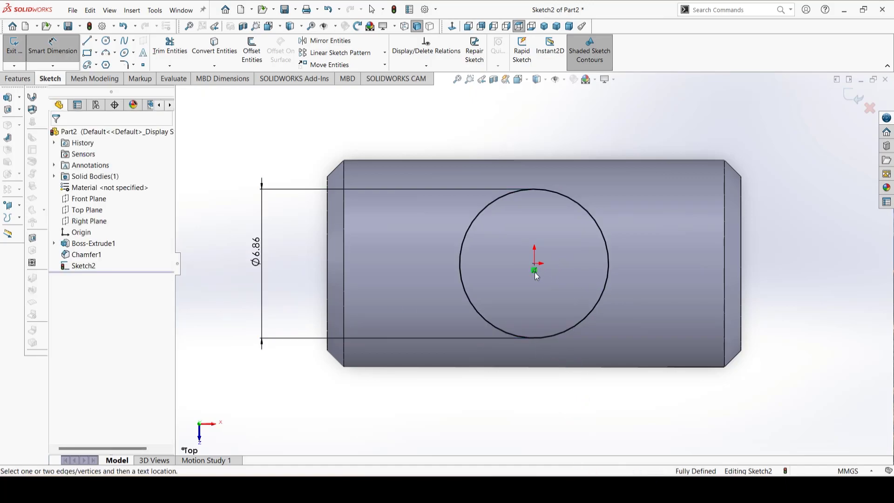
key("Escape")
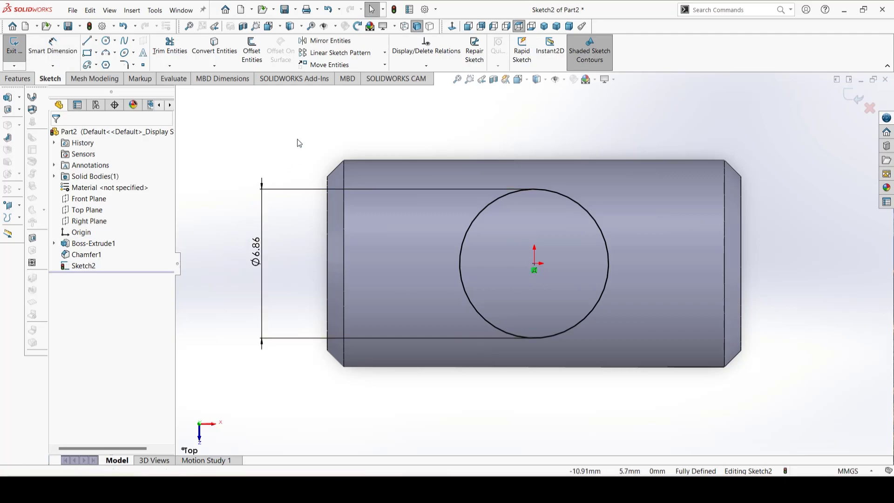
- Delete the coincident relation at the circle's centre and move the circle about 1.07 mm straight below the origin
left_click(534, 270)
key("Delete")
left_click_drag(535, 265, 535, 286)
key("Escape")
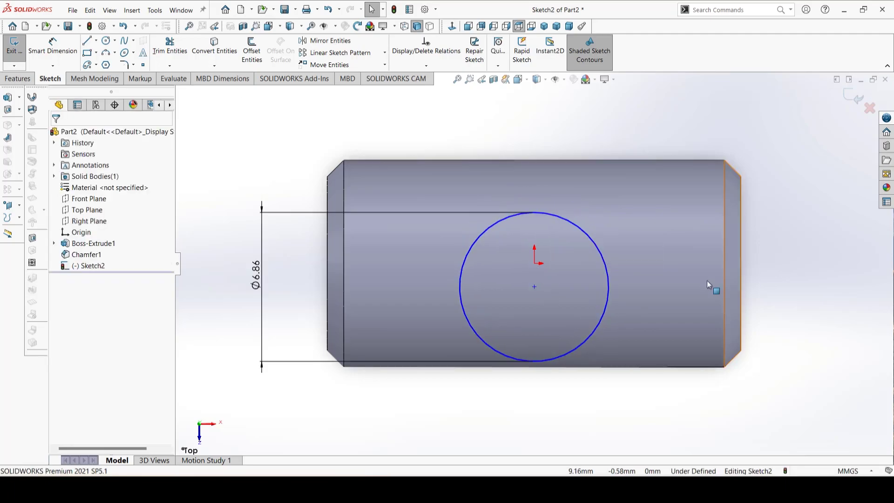
- Dimension the vertical distance between the circle's centre and the origin as 0.25 mm
left_click(73, 51)
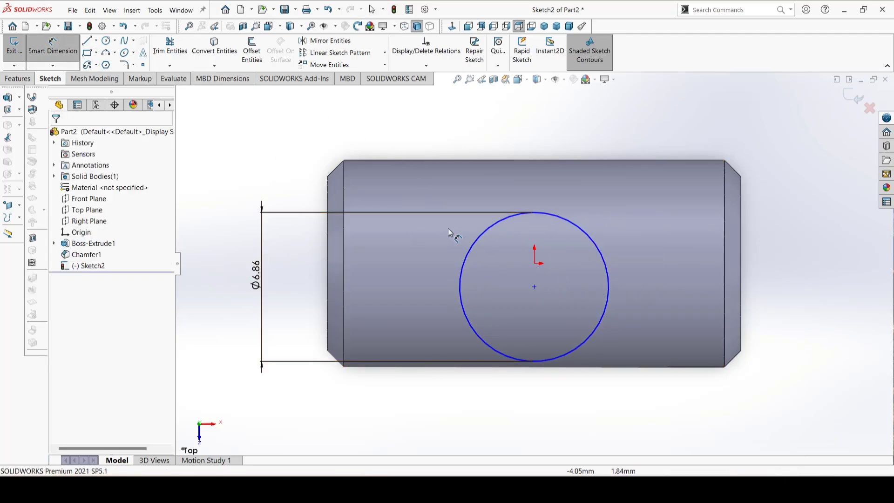
left_click(534, 287)
left_click(534, 263)
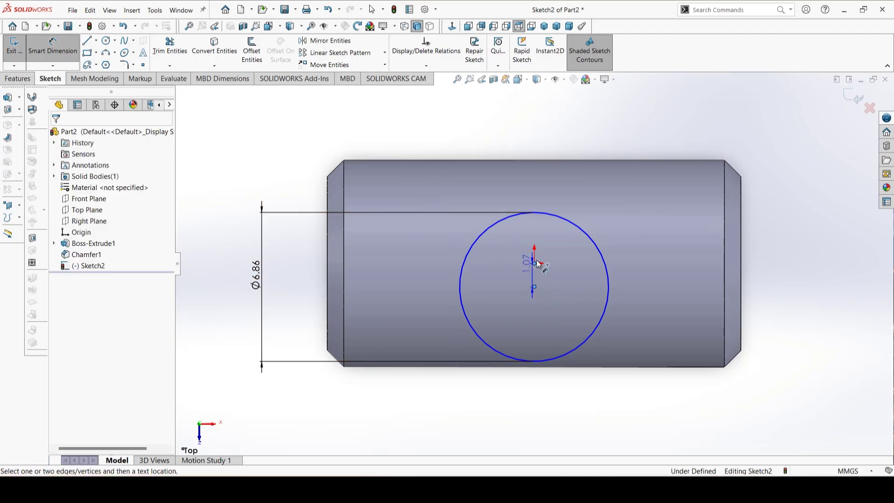
left_click(789, 262)
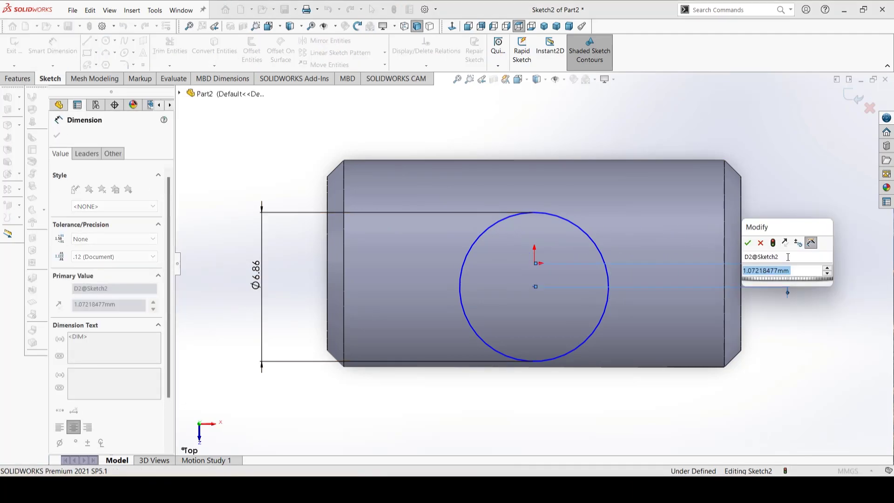
type("0")
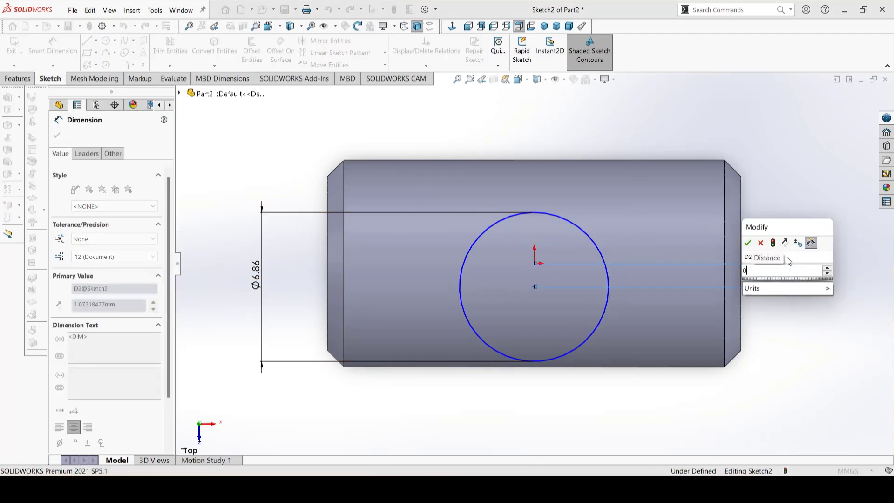
type(".25")
key("Return")
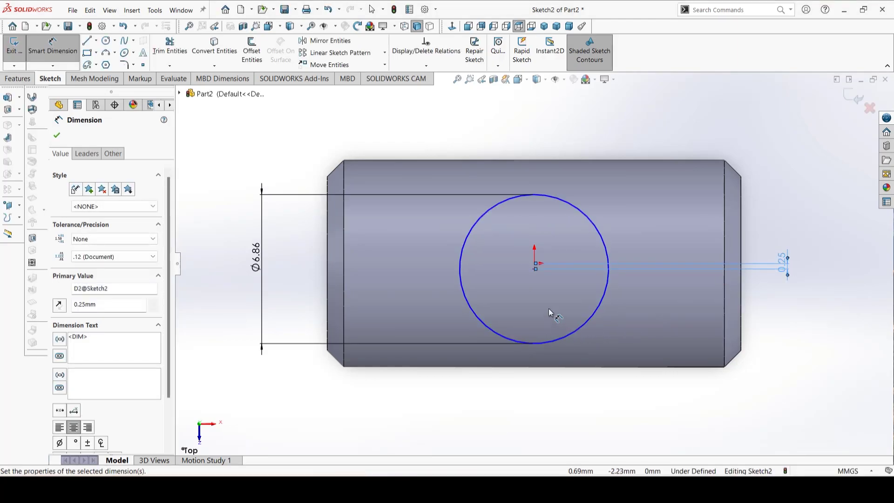
- Add a Vertical relation between the origin and the circle's centre point
scroll(550, 246, "down", 5)
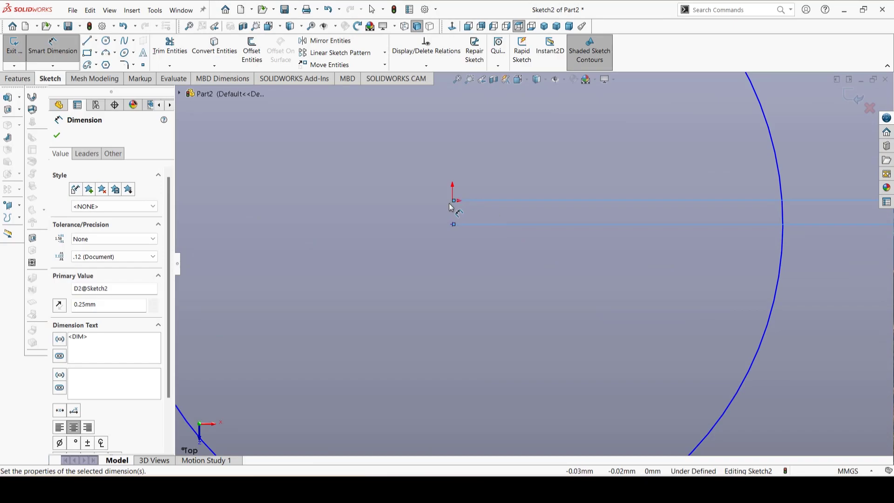
key("Escape")
left_click(452, 201)
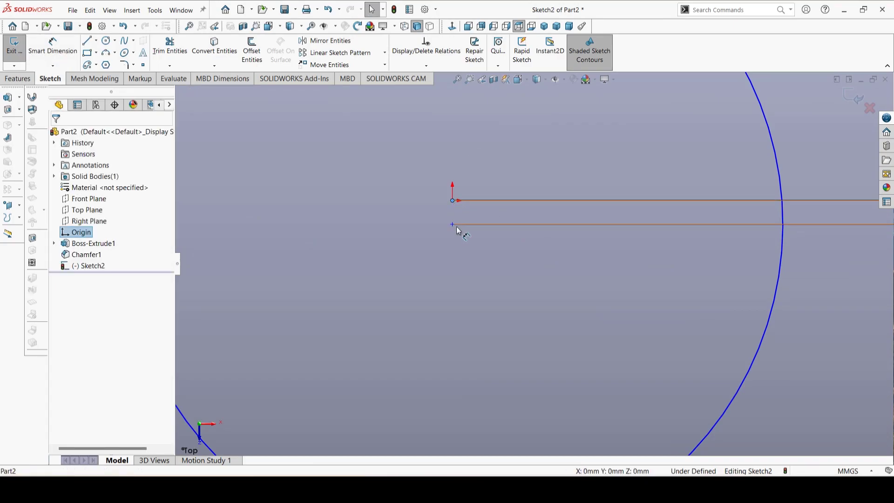
left_click(452, 223, "ctrl")
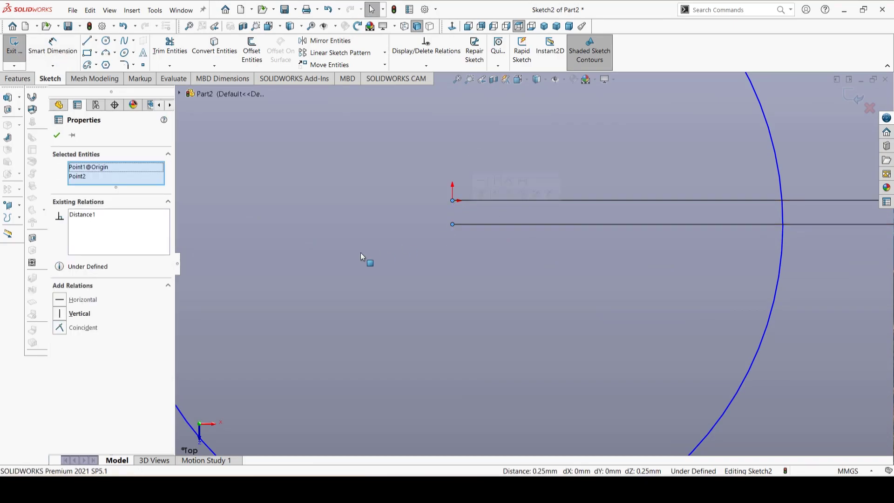
left_click(59, 314)
key("f")
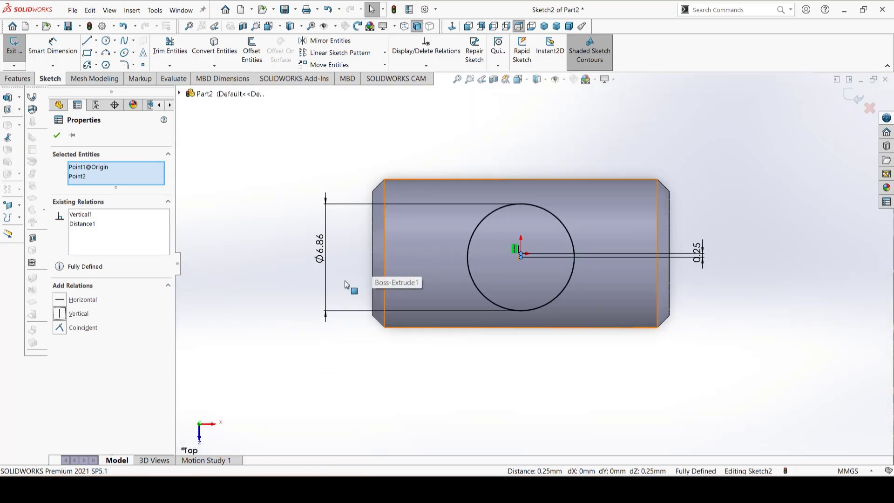
left_click(266, 266)
- Cut-extrude the offset circle through the whole cylinder with the Through All - Both end condition
left_click(28, 81)
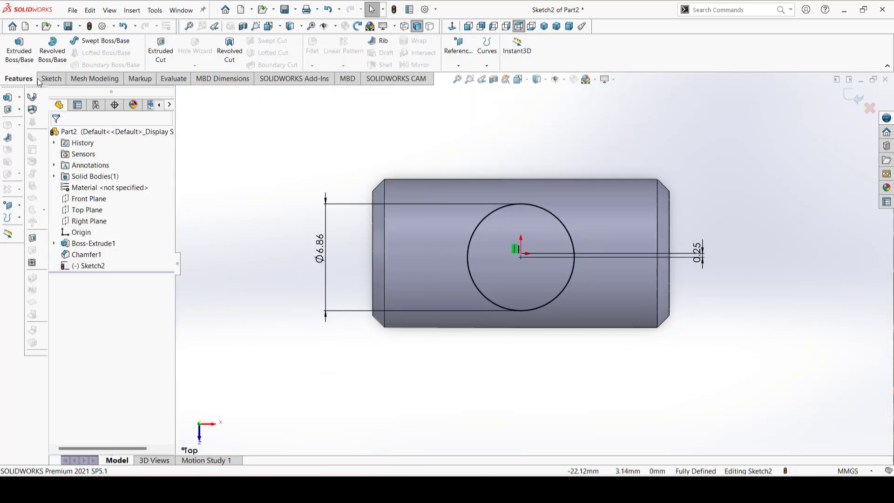
left_click(161, 52)
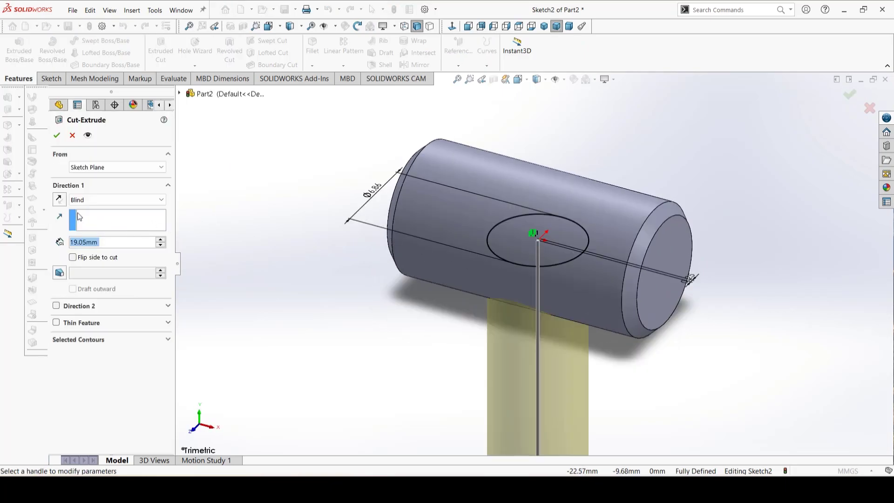
left_click(92, 200)
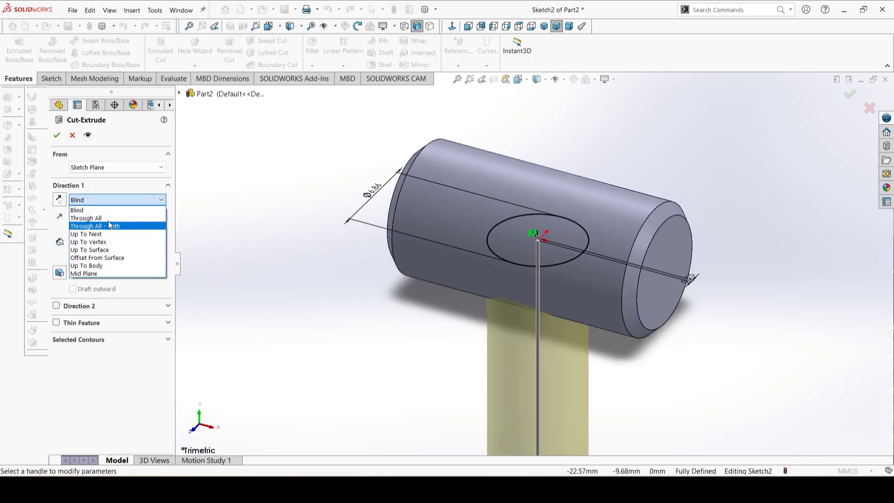
left_click(127, 225)
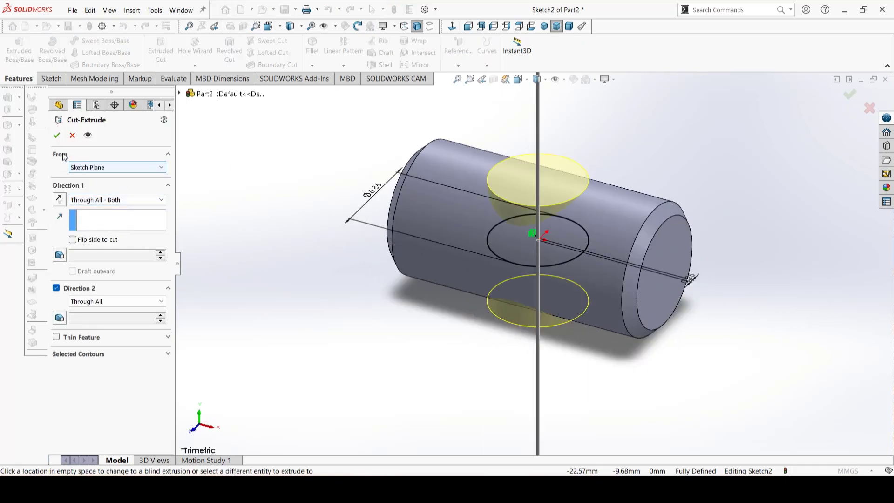
left_click(57, 135)
mouse_move(549, 148)
middle_mouse_down()
mouse_move(488, 201)
mouse_move(425, 236)
mouse_move(578, 283)
mouse_move(632, 241)
mouse_move(463, 208)
mouse_move(591, 237)
mouse_move(545, 211)
middle_mouse_up()
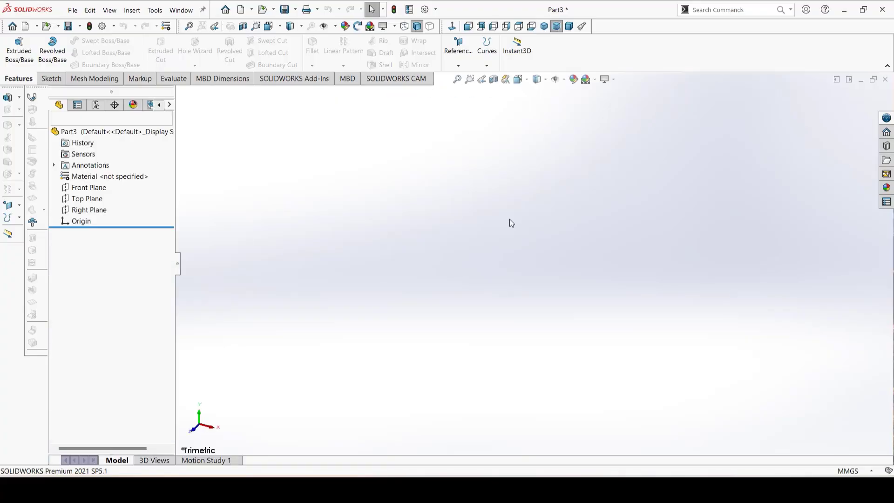
- Sketch a circle about 30 mm in diameter centred on the origin on the Right Plane
left_click(89, 209)
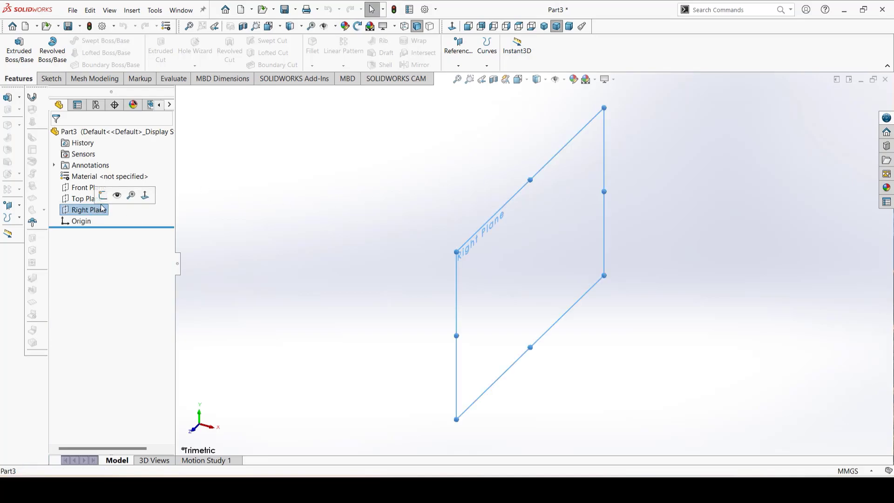
left_click(107, 200)
left_click(106, 40)
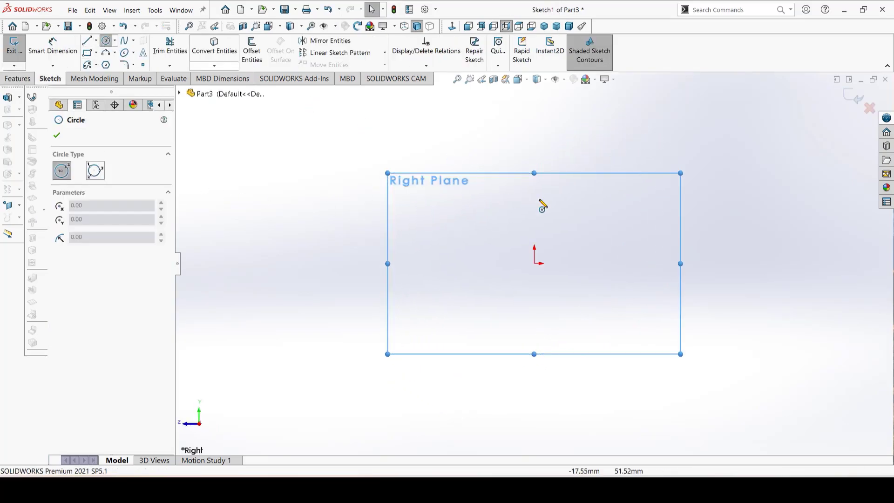
mouse_move(534, 264)
left_mouse_down()
mouse_move(554, 241)
mouse_move(539, 243)
left_mouse_up()
- Dimension the circle's diameter as 3.17 mm
key("d")
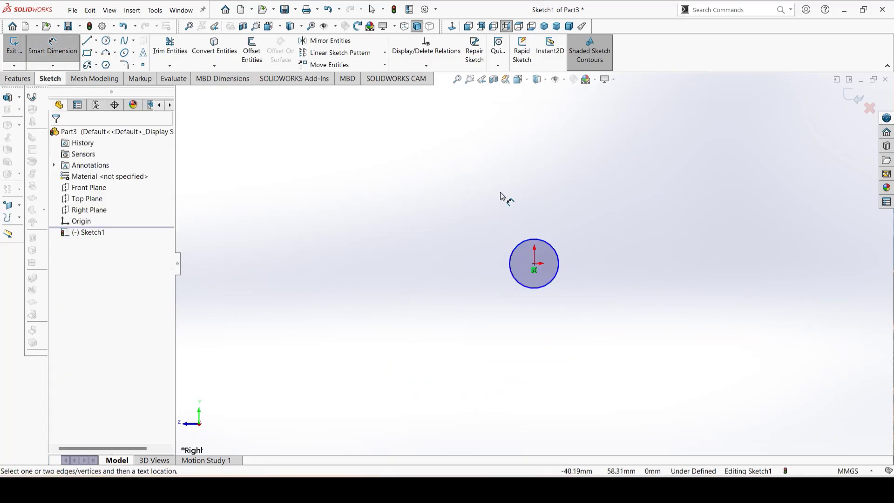
left_click(559, 256)
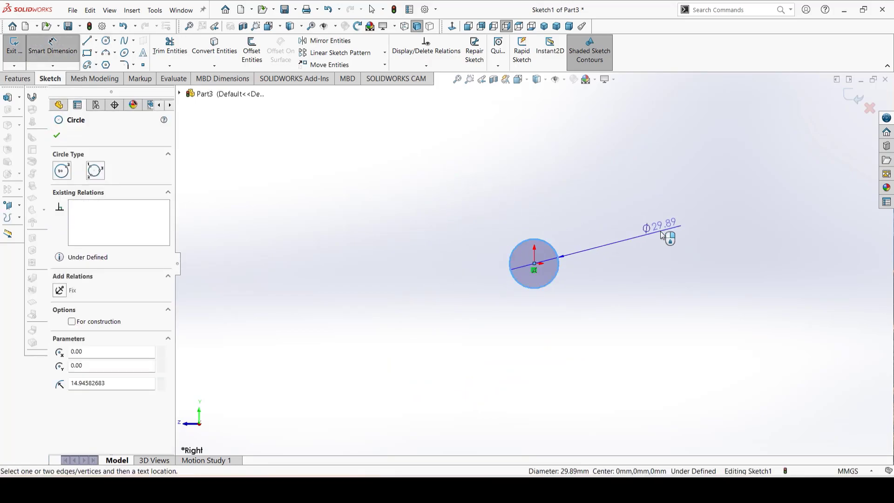
left_click(663, 235)
type("3")
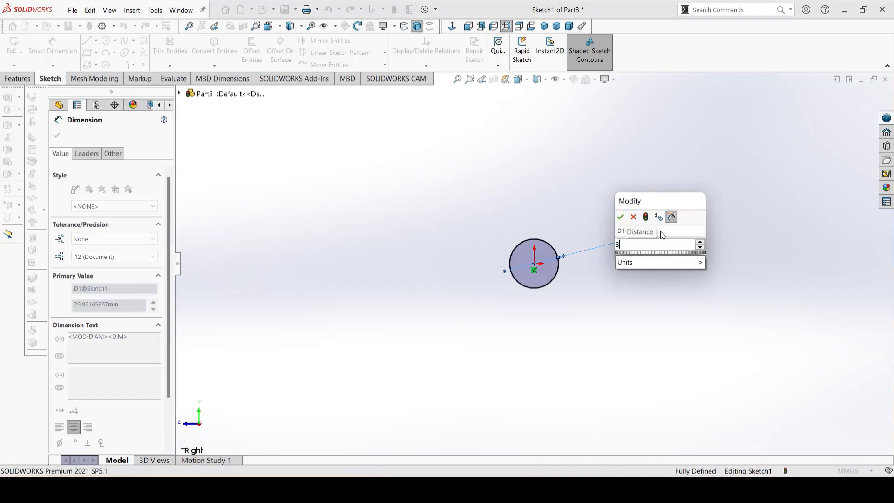
type(".17")
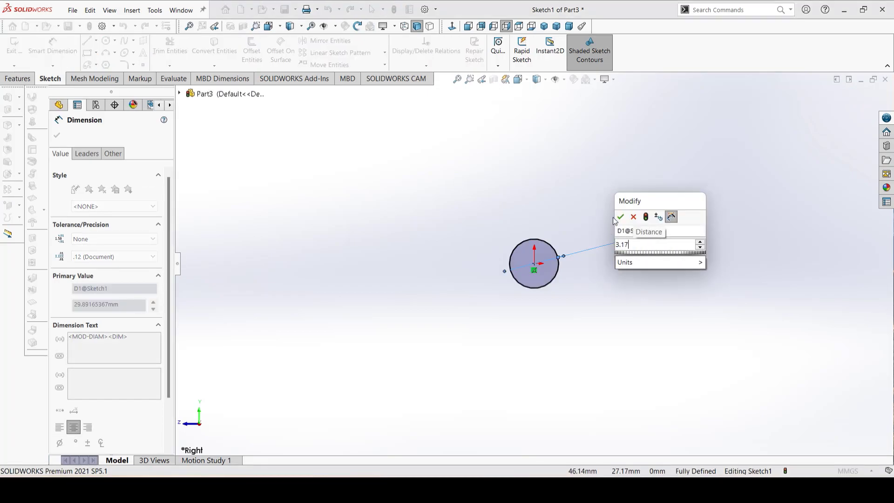
key("Return")
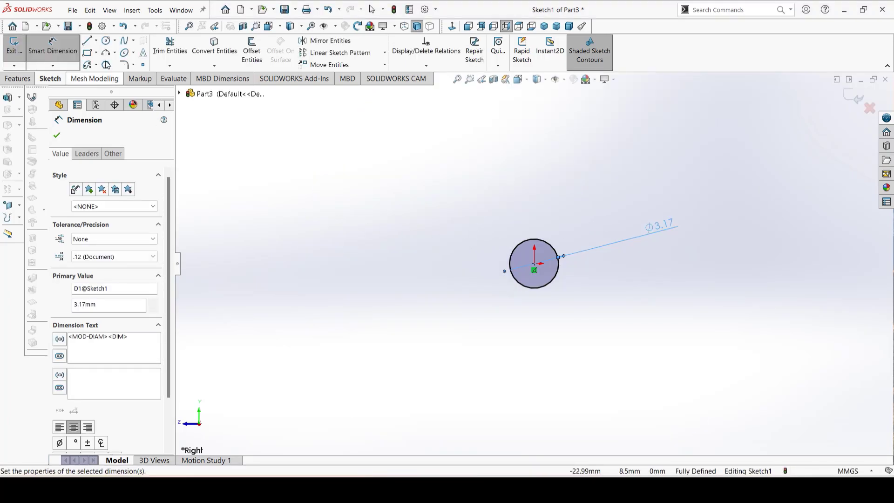
left_click(57, 138)
- Extrude the circle as a boss with the Mid Plane end condition and a depth of 15.87 mm
left_click(32, 78)
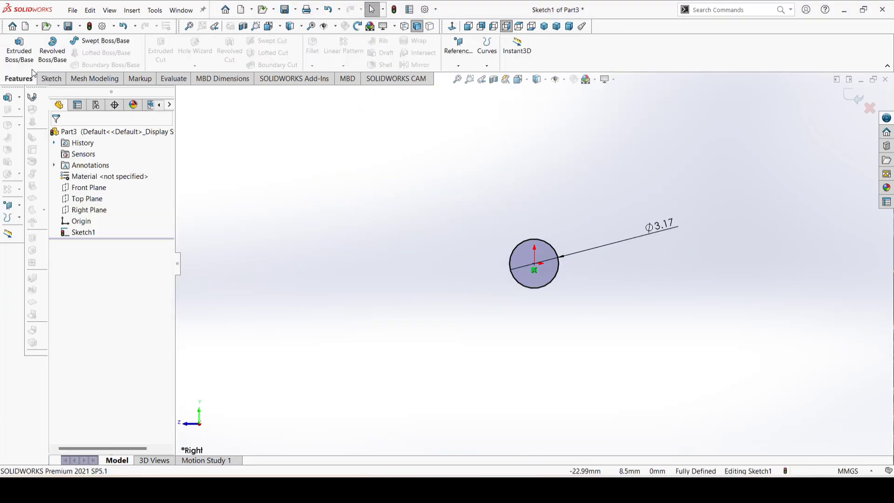
left_click(20, 45)
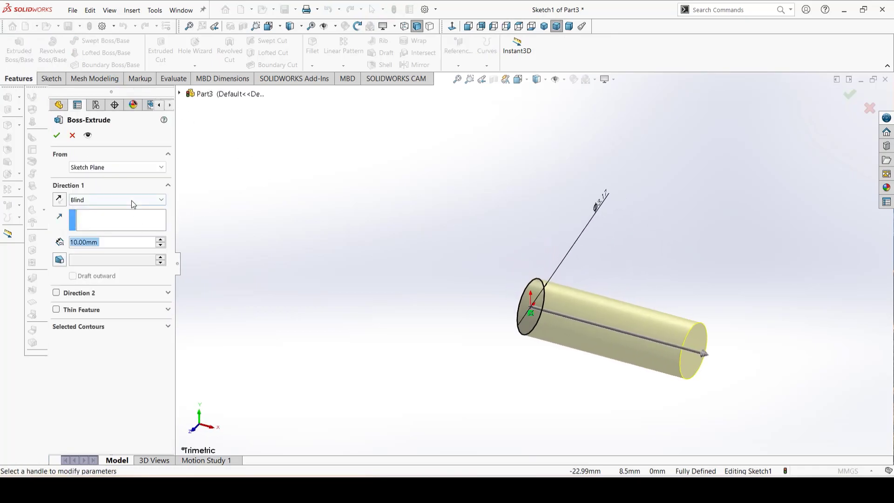
left_click(131, 199)
left_click(105, 250)
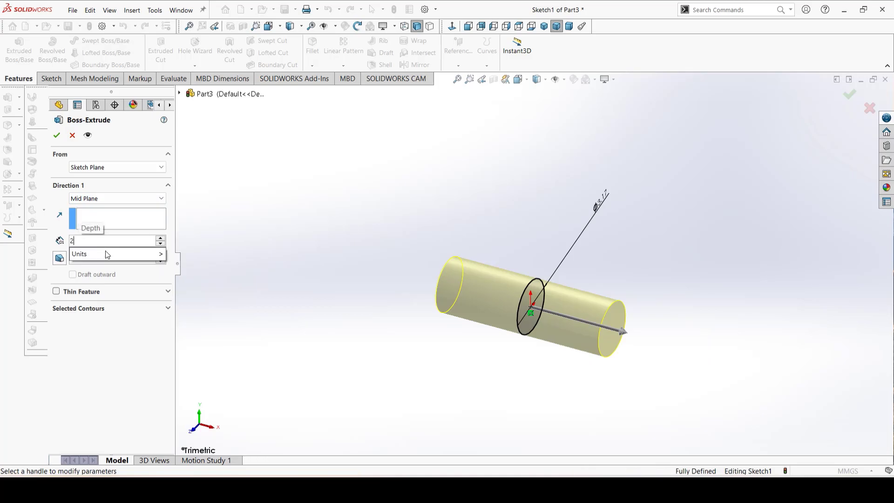
key("BackSpace")
type("15.")
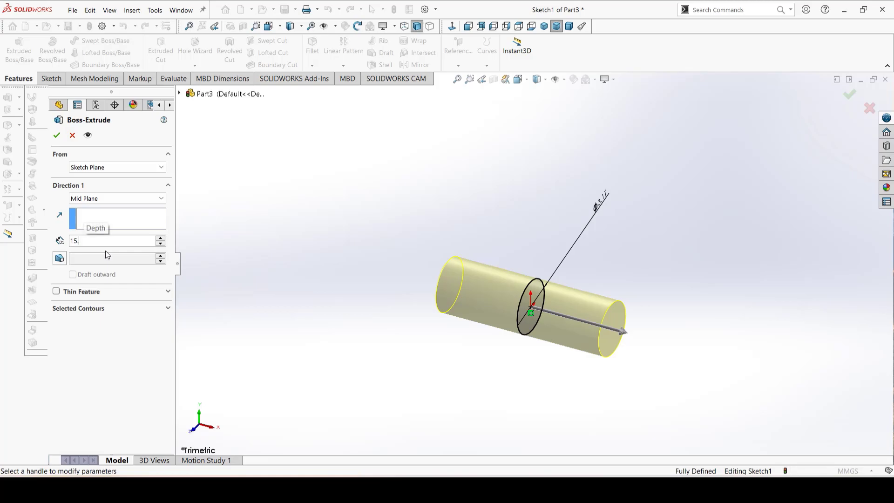
type("87")
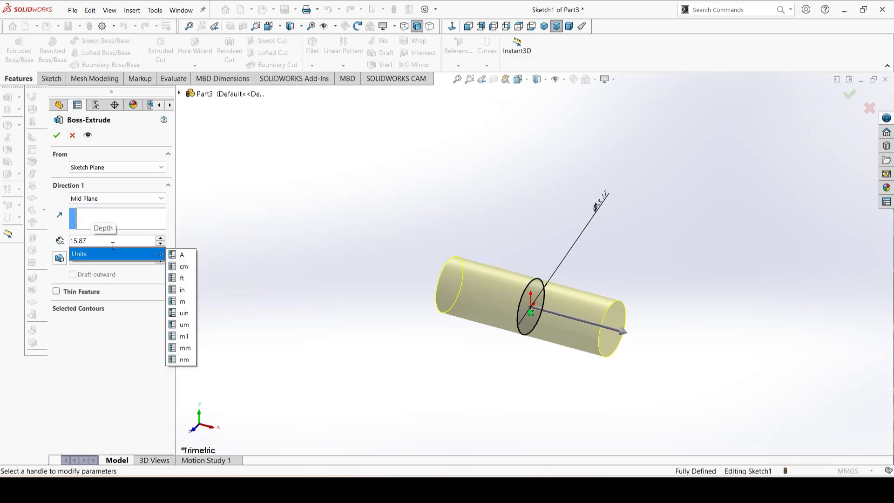
key("Return")
left_click(57, 136)
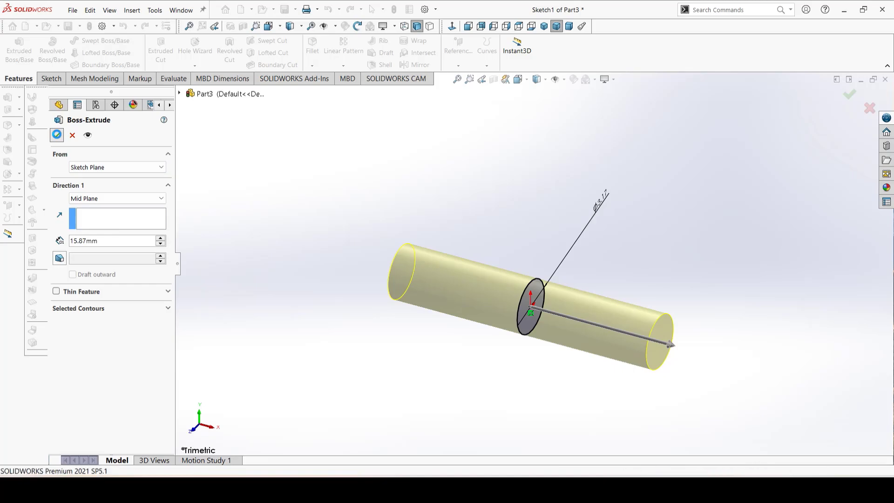
- Chamfer both ends of the pin by selecting its cylindrical face, with a 0.6 mm distance at 45 degrees
left_click(312, 66)
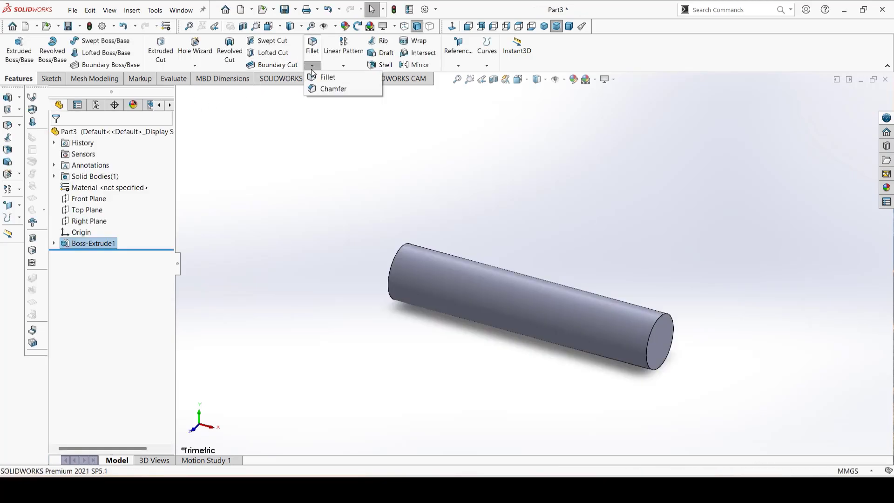
left_click(326, 90)
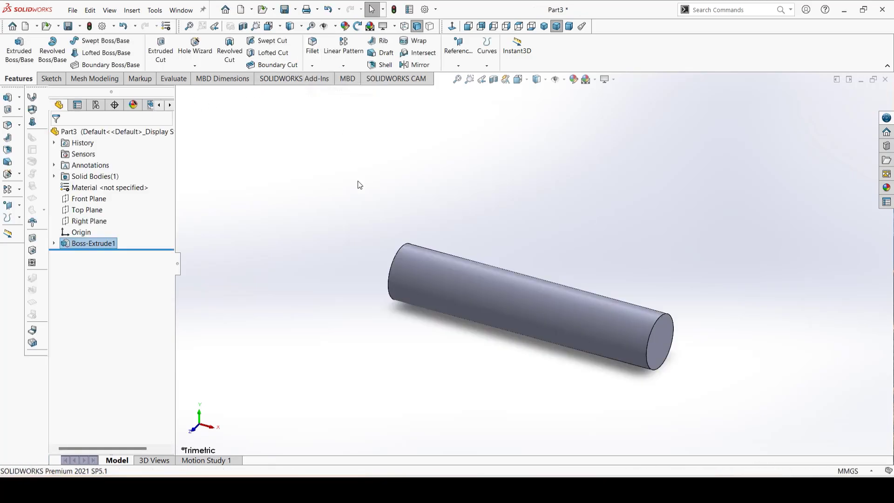
left_click(501, 296)
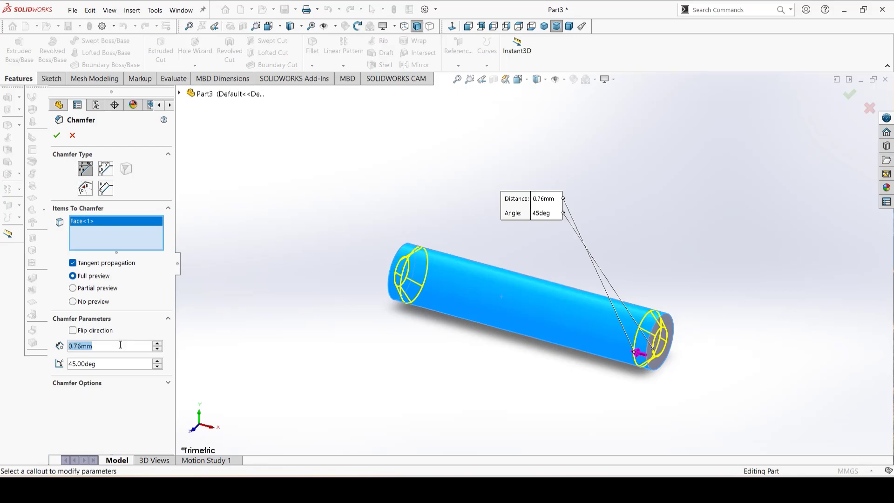
type(".6")
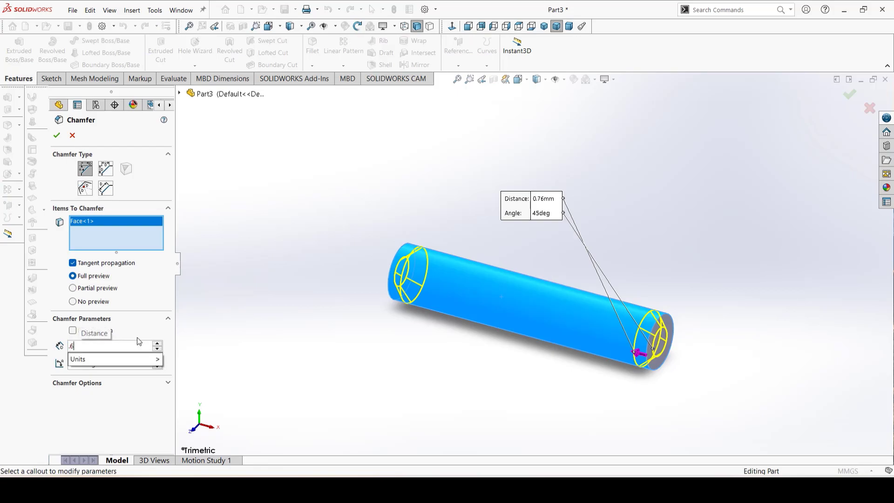
key("Return")
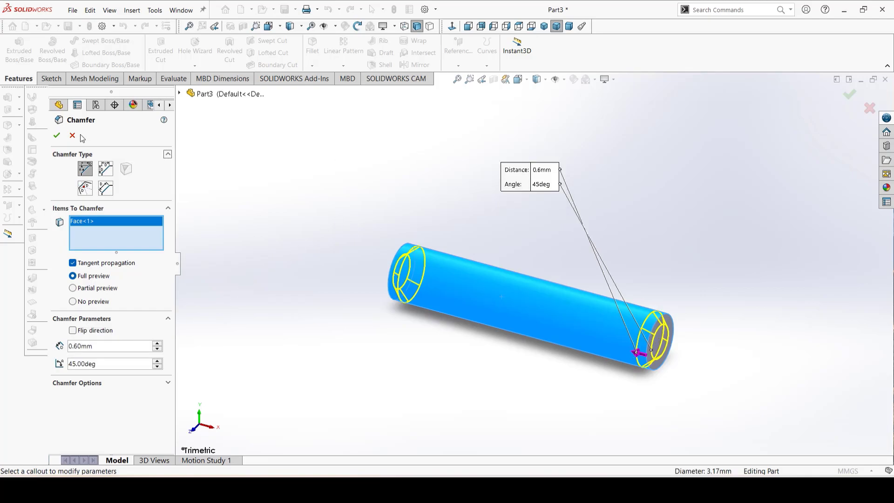
left_click(57, 135)
middle_click_drag(491, 327, 522, 275)
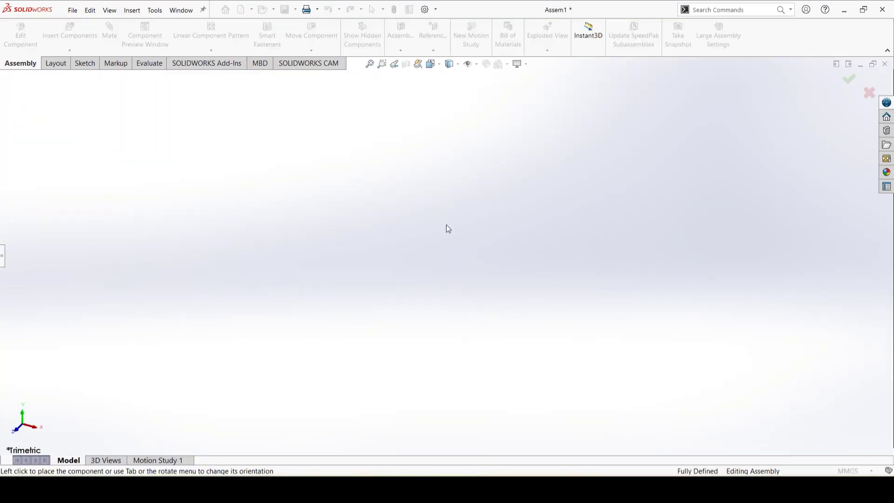
- Insert the Engine Rocker Arm 3 part as the first component of the new assembly
left_click(2, 256)
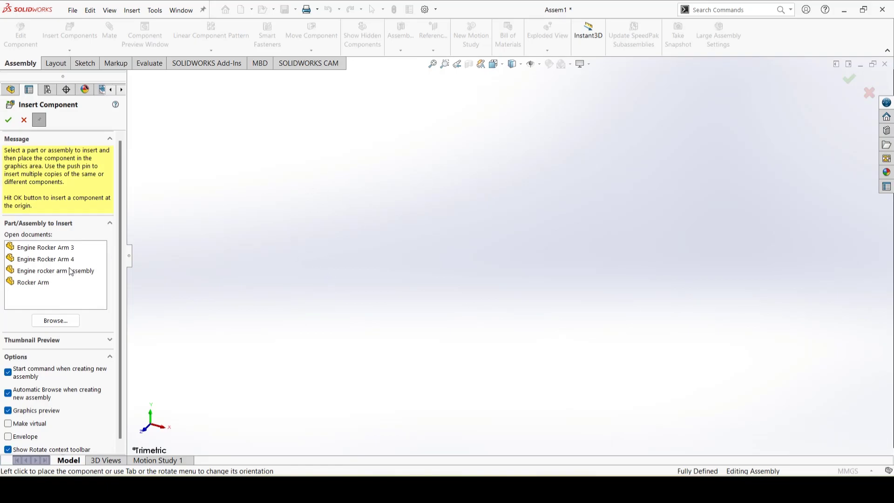
left_click(59, 250)
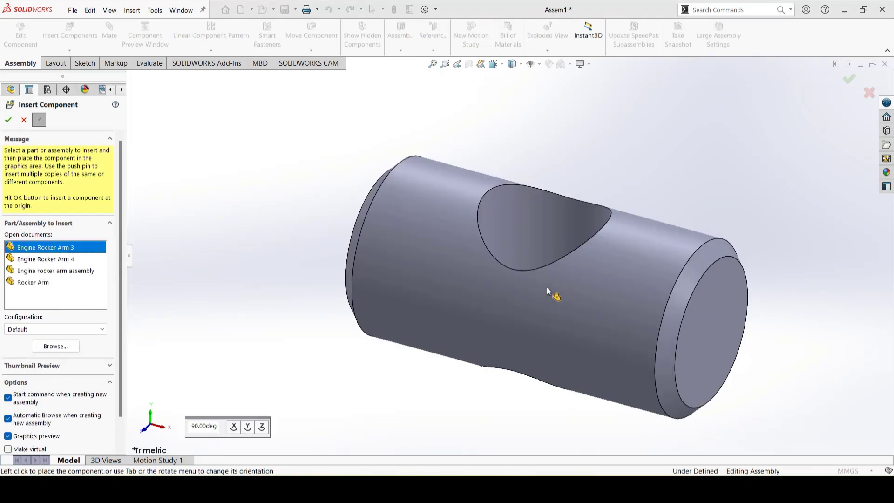
left_click(524, 266)
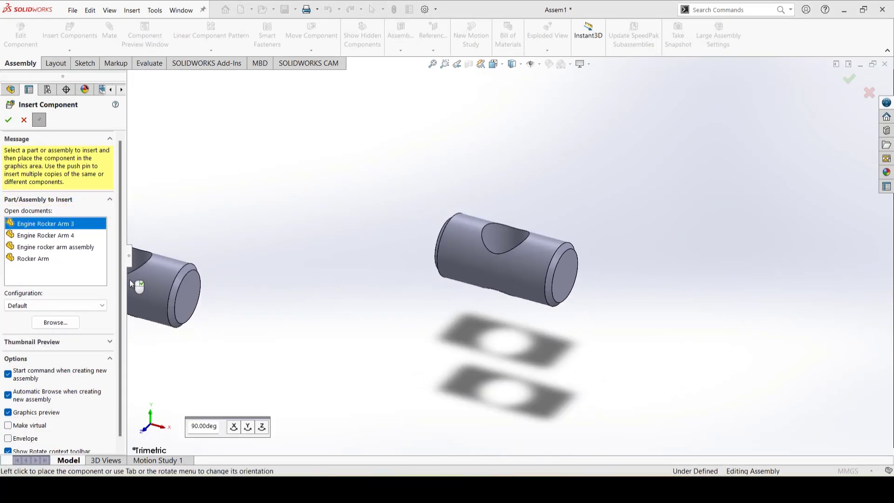
- Place two copies each of Engine Rocker Arm 4 and Engine rocker arm assembly beside the cross-drilled pin
left_click(56, 240)
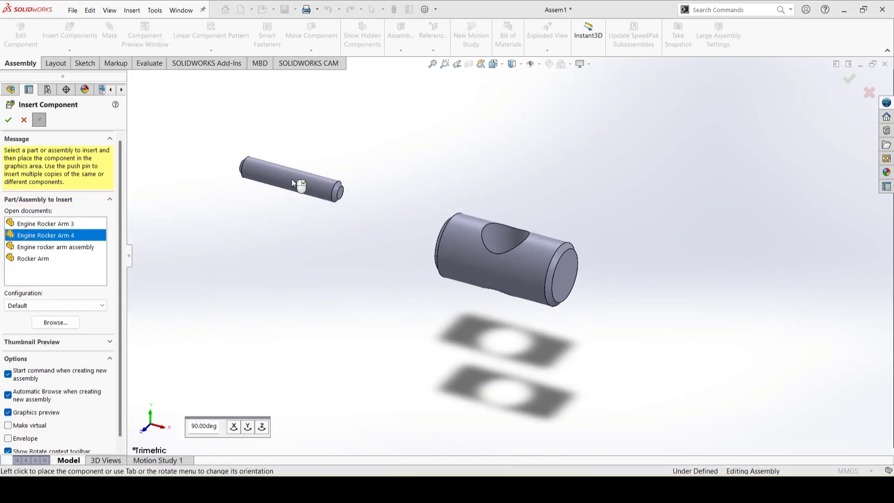
left_click(409, 137)
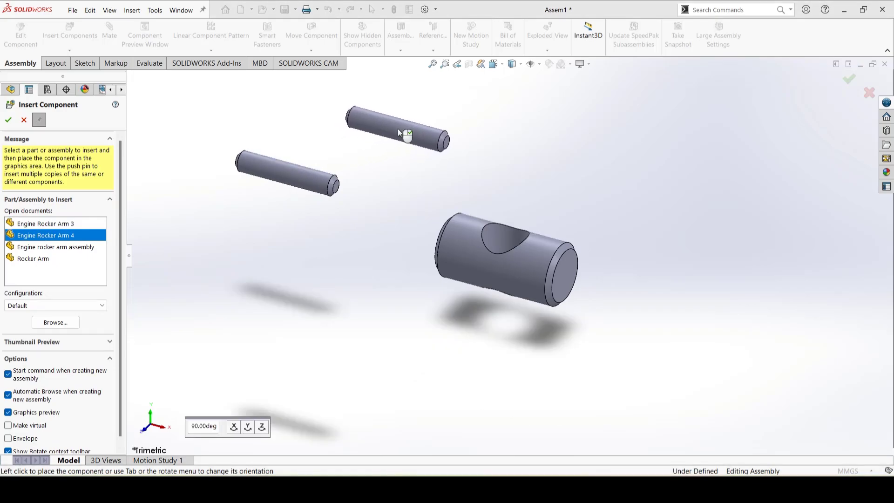
left_click(70, 247)
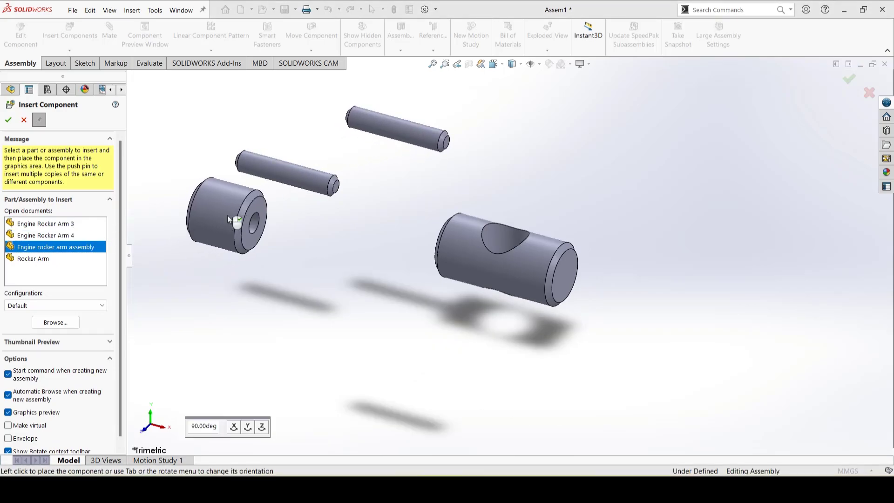
left_click(304, 285)
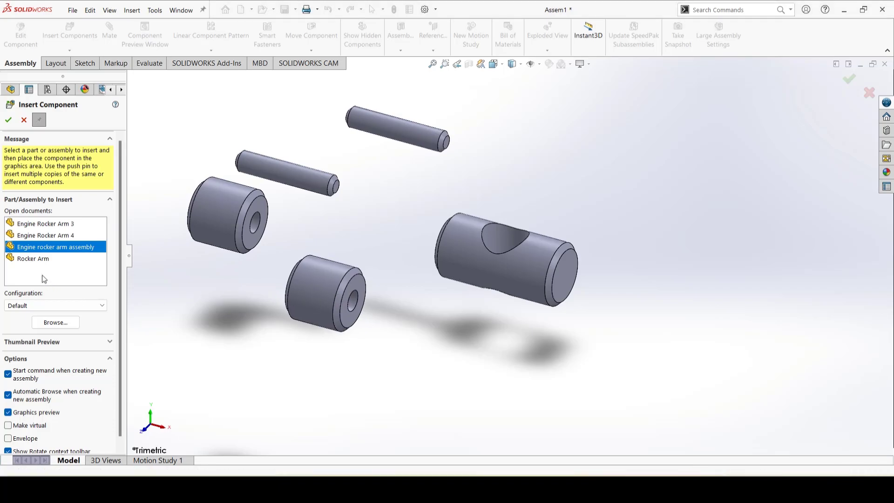
- Insert the Rocker Arm part beside the cross-drilled pin and finish inserting components
left_click(40, 259)
scroll(605, 280, "up", 5)
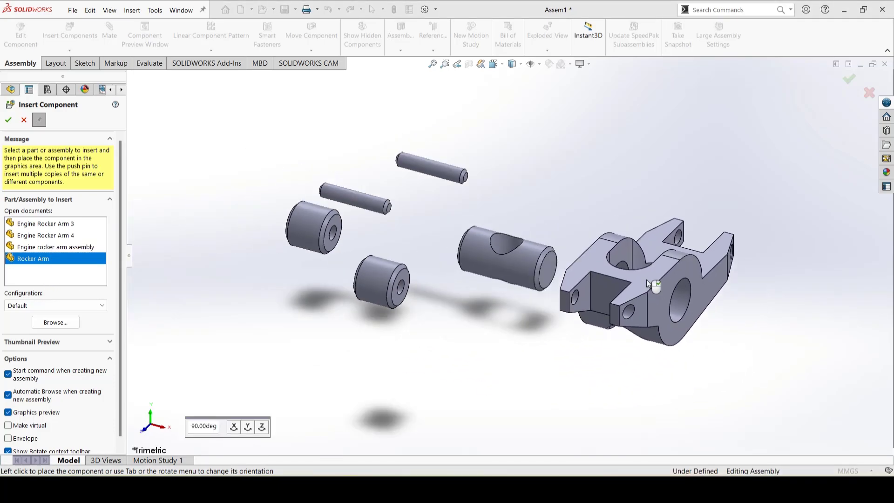
left_click(633, 282)
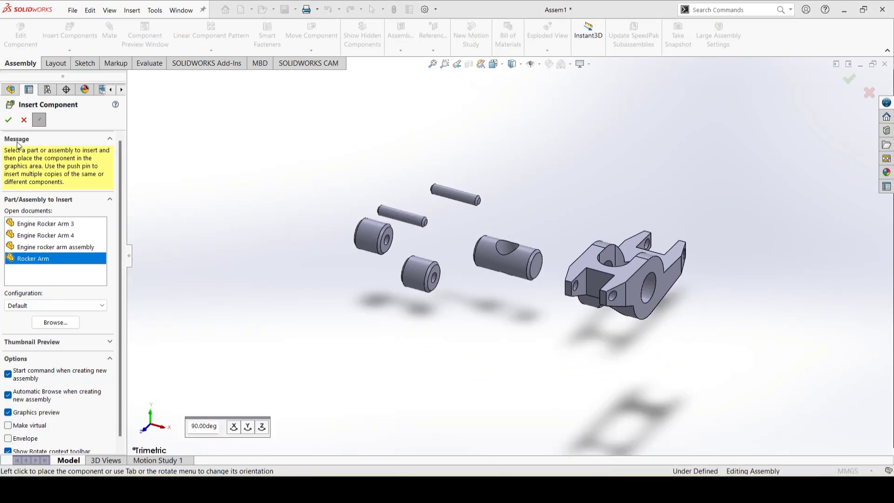
left_click(11, 123)
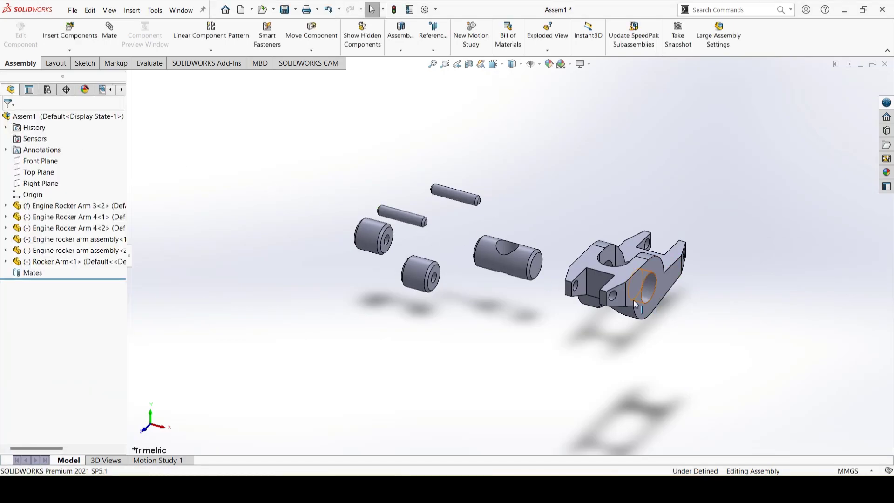
- Add a Concentric mate between the cross-drilled pin's circular end edge and the rocker arm's large central bore
scroll(646, 304, "down", 5)
middle_click_drag(637, 224, 724, 292)
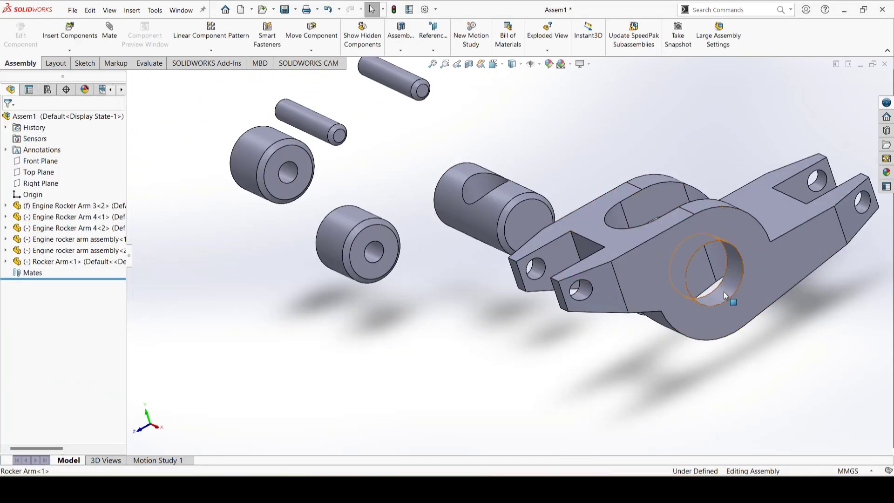
left_click(108, 32)
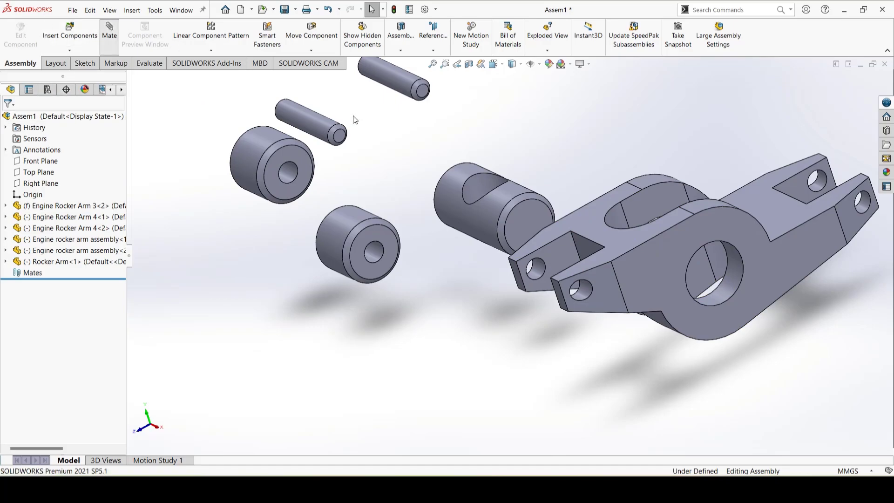
left_click(507, 228)
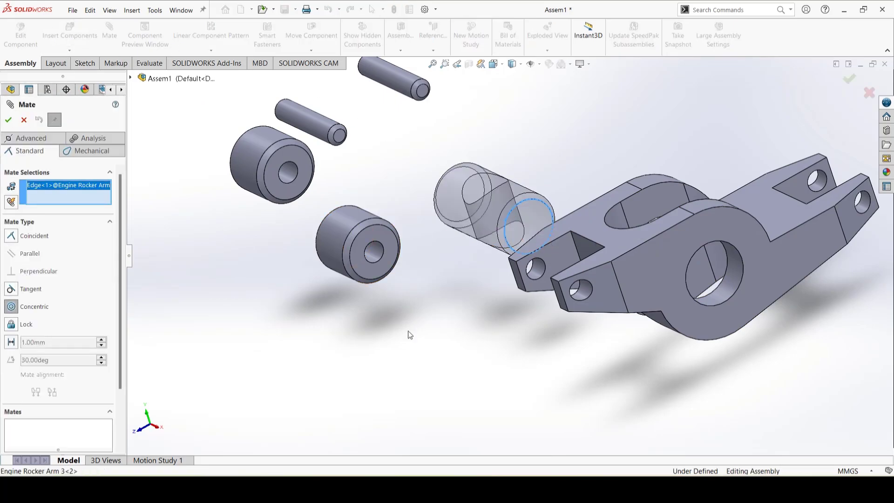
left_click(732, 289)
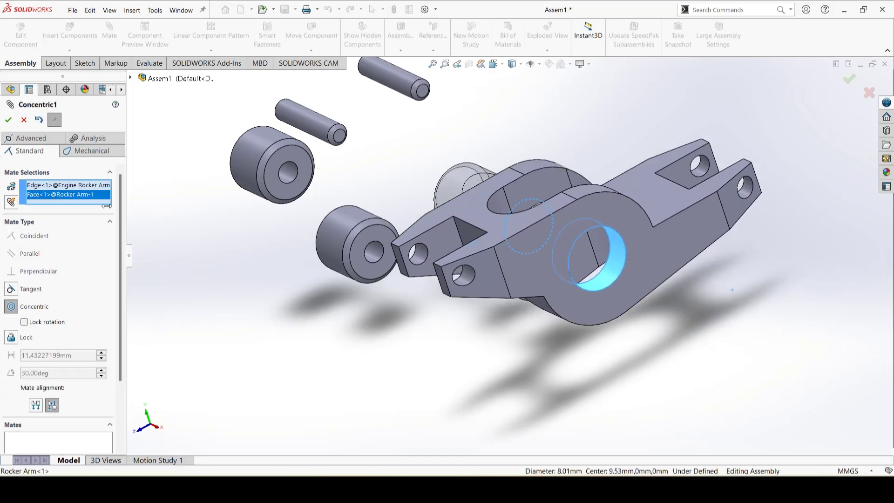
left_click(8, 120)
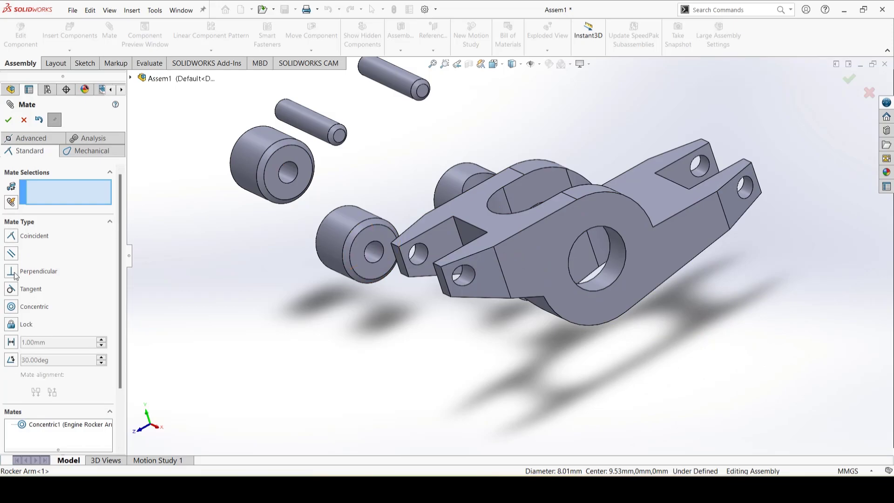
- Add Concentric mates aligning one roller with the small pin hole at each forked end of the rocker arm
left_click(397, 252)
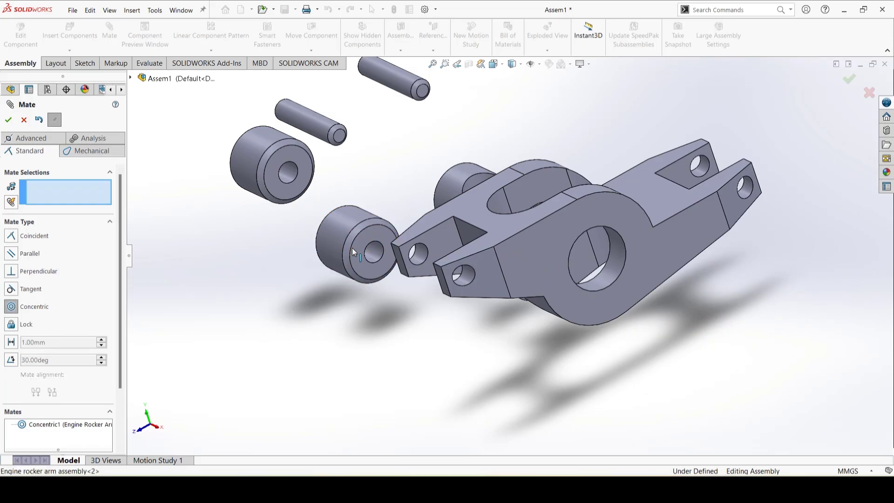
left_click(425, 255)
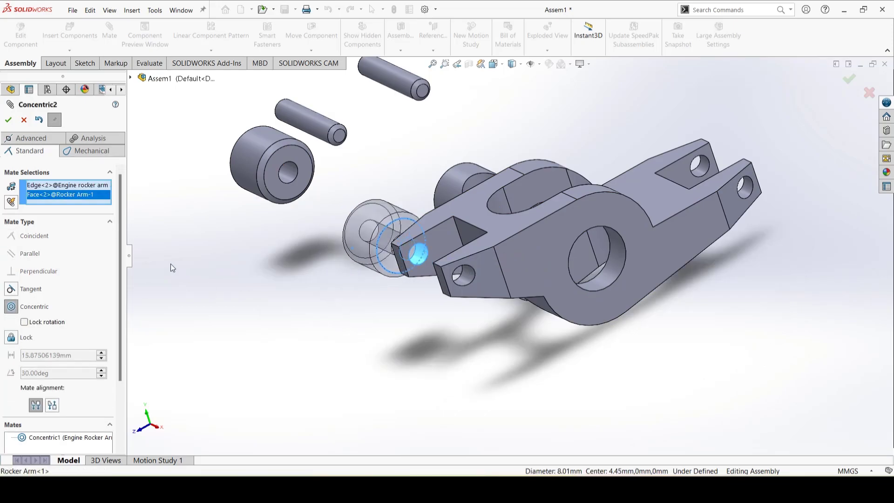
left_click(8, 120)
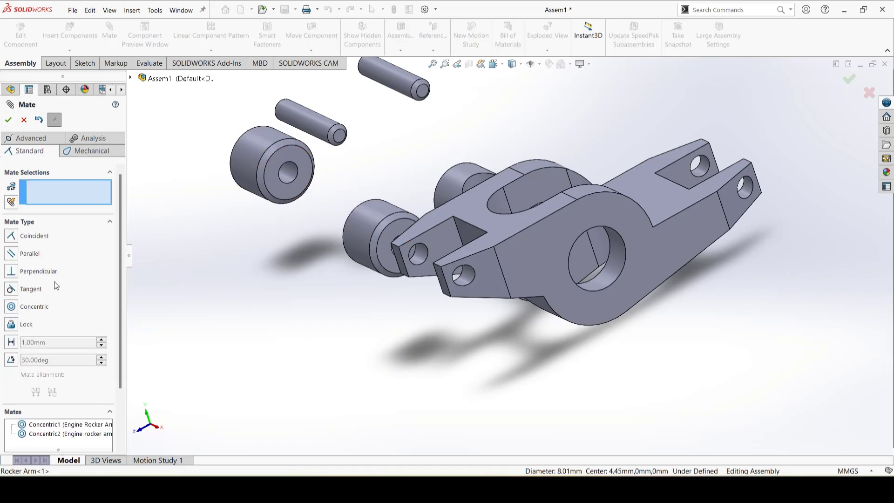
left_click(295, 176)
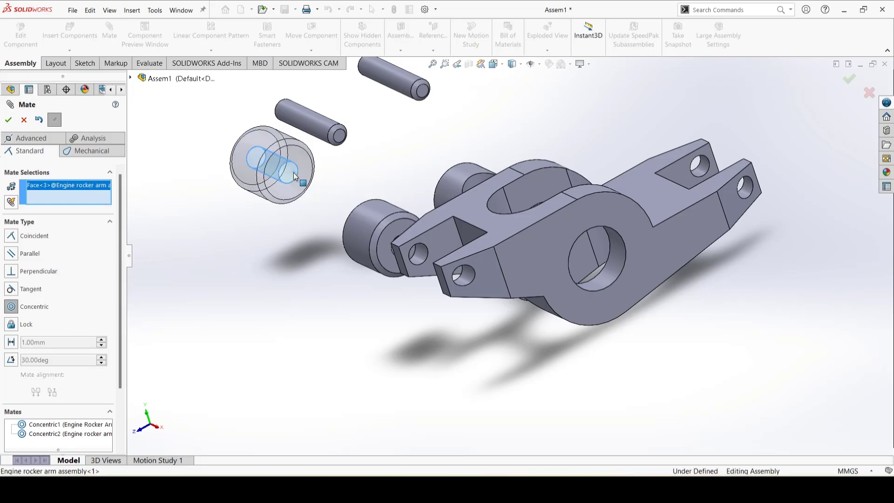
left_click(706, 172)
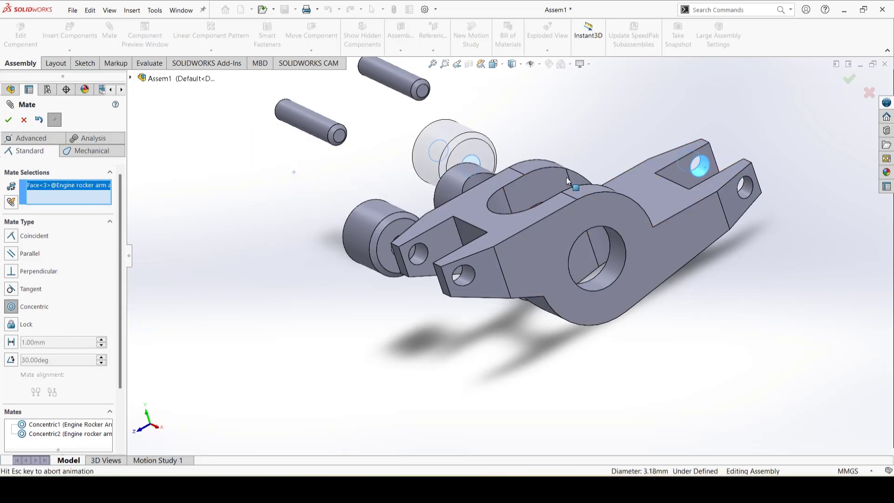
left_click(8, 121)
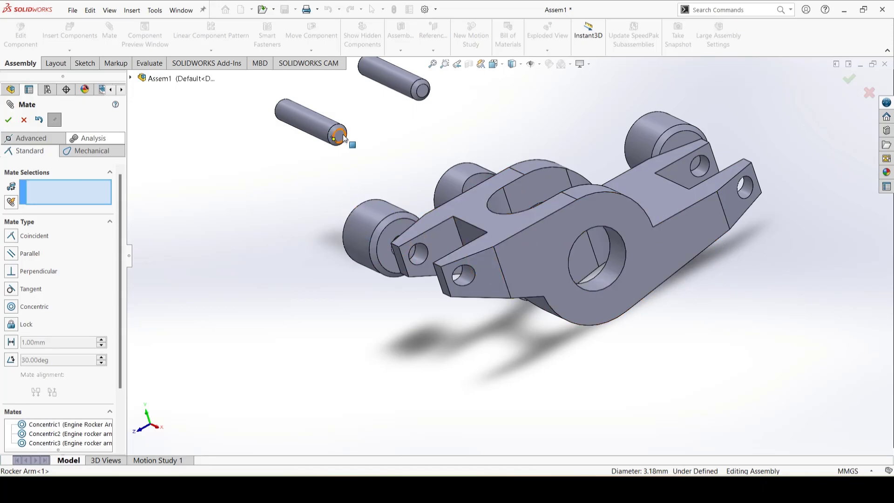
- Add Concentric mates aligning each small pin's cylindrical face with the pin hole at one end of the rocker arm
left_click(317, 130)
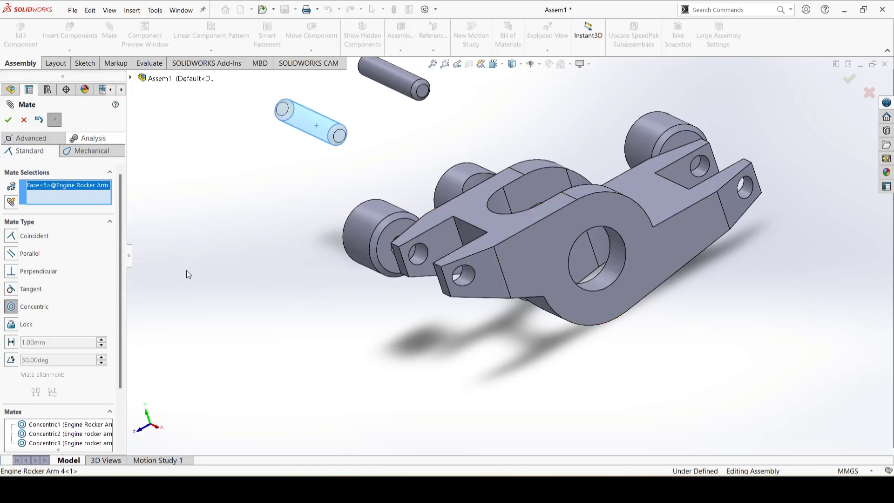
left_click(421, 258)
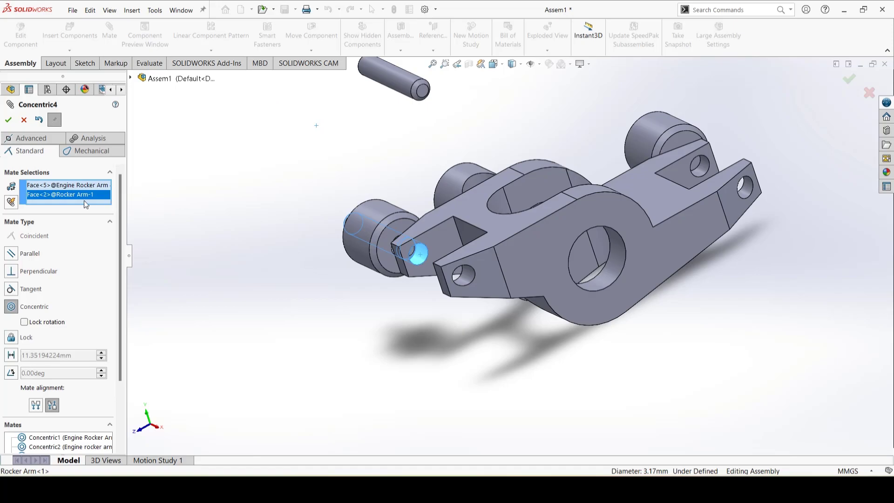
left_click(7, 119)
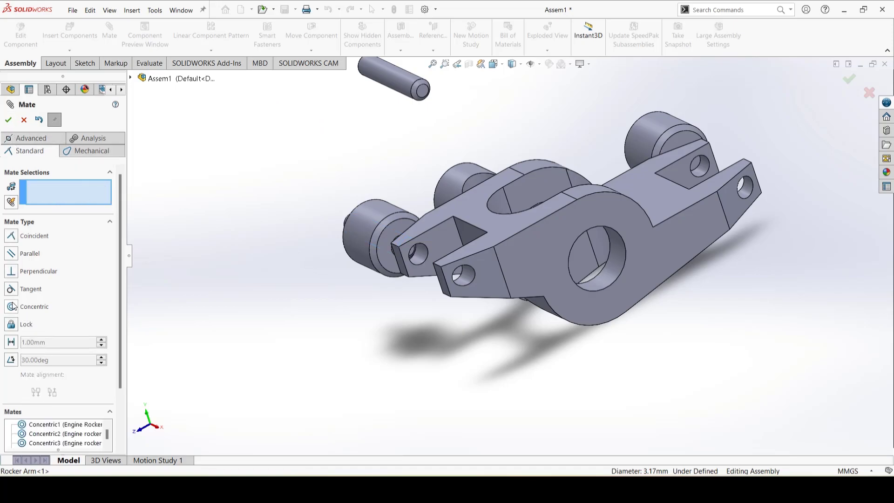
left_click(409, 81)
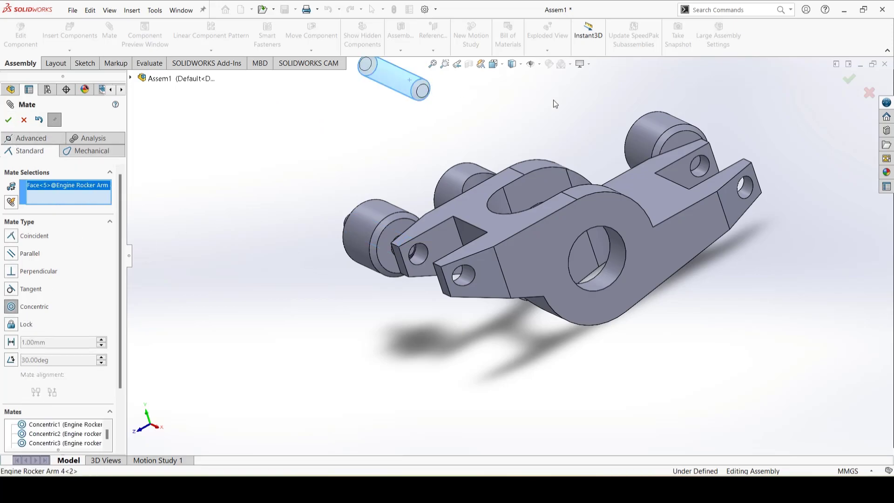
left_click(702, 171)
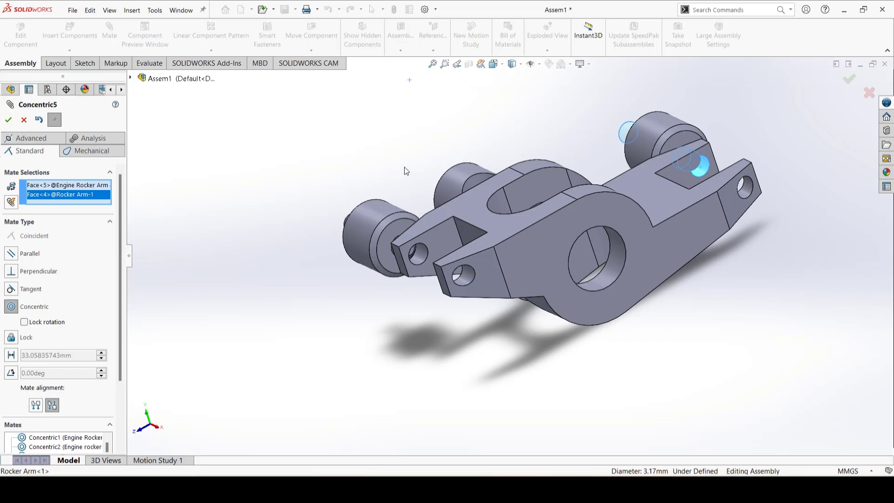
left_click(8, 120)
- Centre one roller in its fork with a Width mate between the roller's end faces and the fork's inner faces
left_click(40, 139)
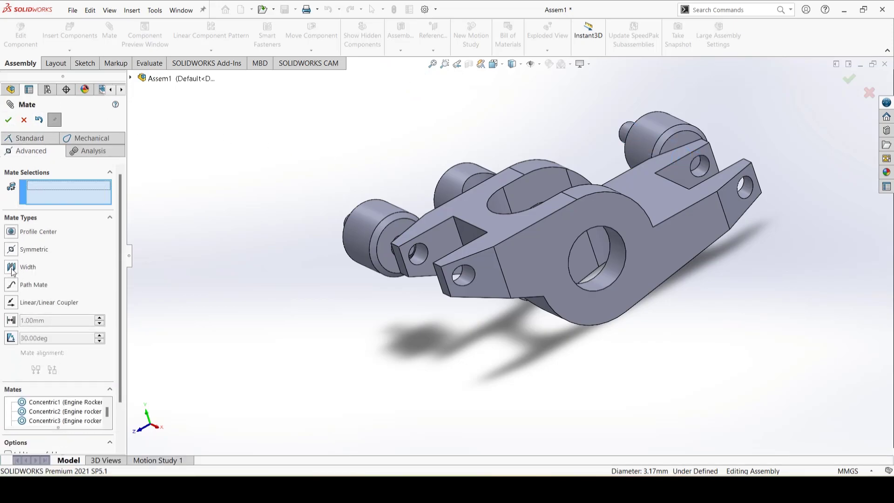
left_click(11, 268)
middle_click_drag(406, 305, 676, 313)
left_click(474, 262)
left_click(530, 294)
left_click(572, 279)
left_click(595, 298)
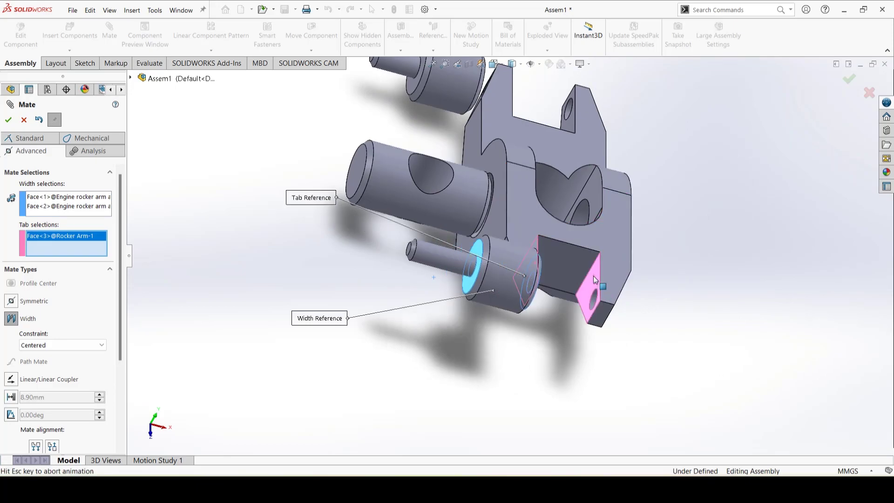
left_click(9, 120)
- Centre the cross-drilled pin in the central bore with a Width mate between its end faces and the rocker arm's outer side faces
mouse_move(504, 220)
middle_mouse_down()
mouse_move(531, 224)
mouse_move(503, 228)
mouse_move(512, 219)
middle_mouse_up()
left_click(459, 207)
middle_click_drag(458, 207, 372, 190)
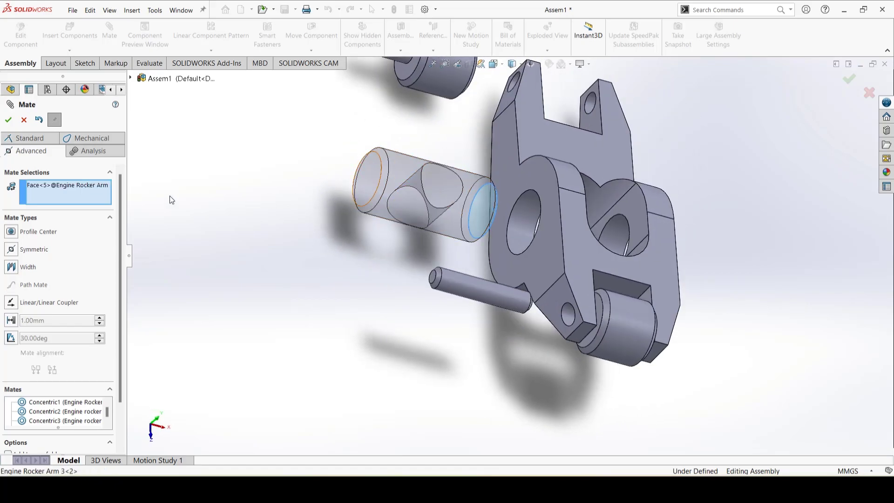
left_click(11, 266)
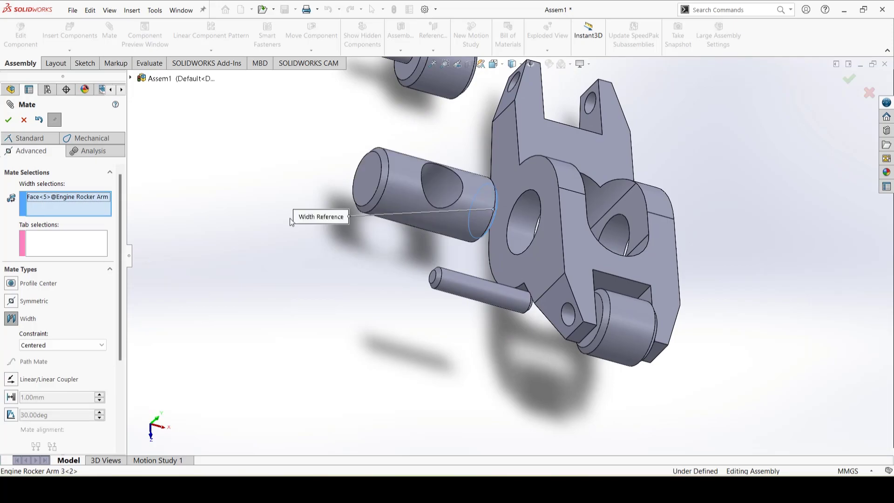
left_click(364, 177)
left_click(543, 239)
middle_click_drag(715, 250, 696, 237)
left_click(696, 239)
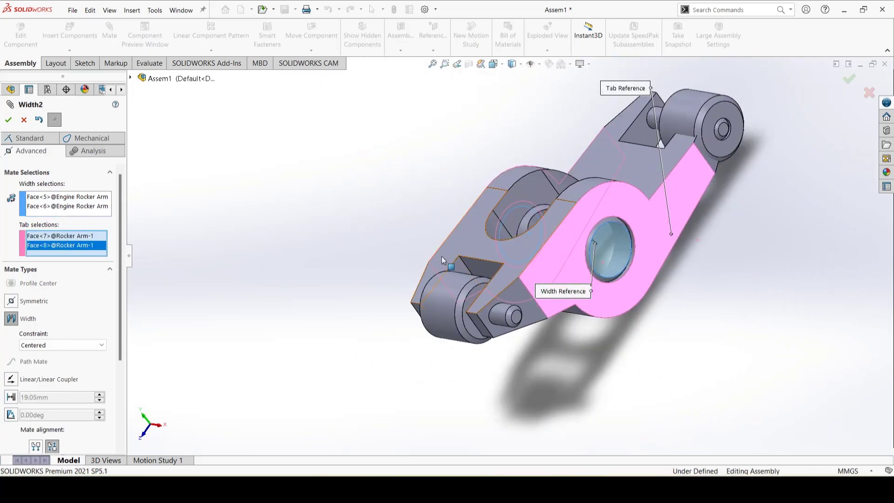
left_click(8, 119)
- Centre the roller at the opposite forked end with a Width mate between its end faces and that fork's inner faces
left_click(19, 268)
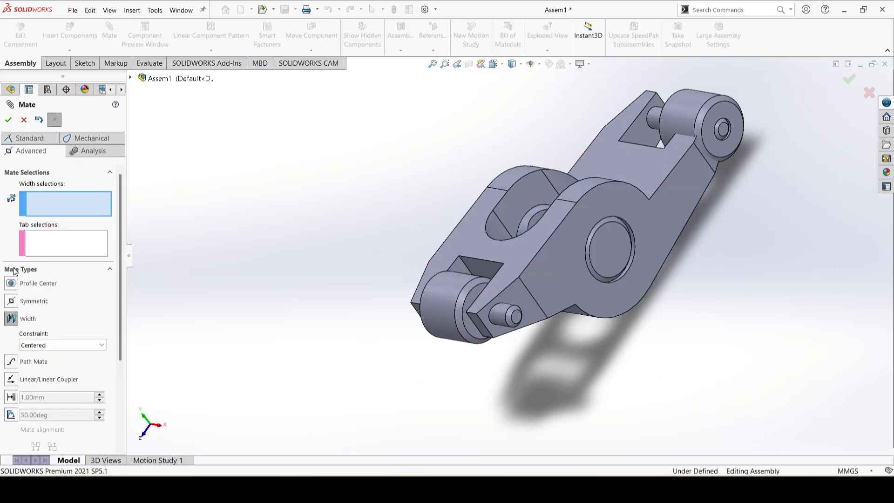
left_click(733, 144)
middle_click_drag(734, 143, 594, 135)
left_click(628, 126)
left_click(608, 128)
left_click(594, 134)
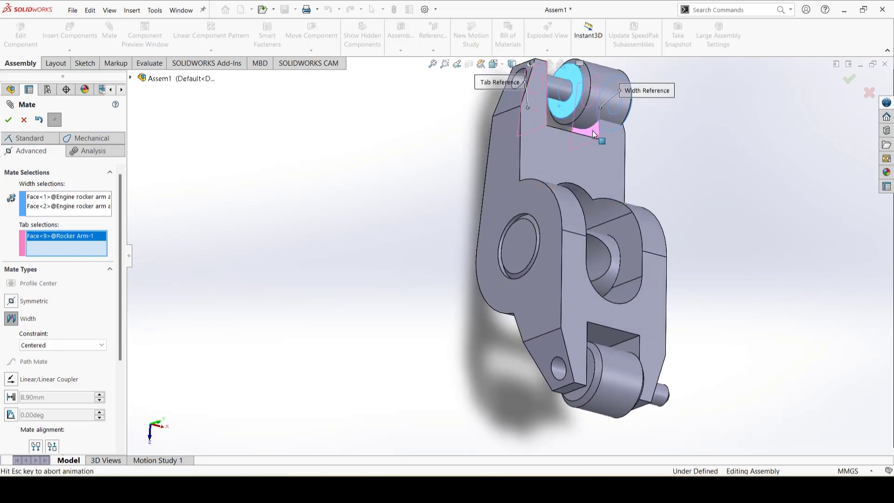
left_click(9, 120)
- Pull the first small pin clear of its fork and centre it with a Width mate between its end faces and the fork's inner faces
left_click_drag(663, 398, 825, 399)
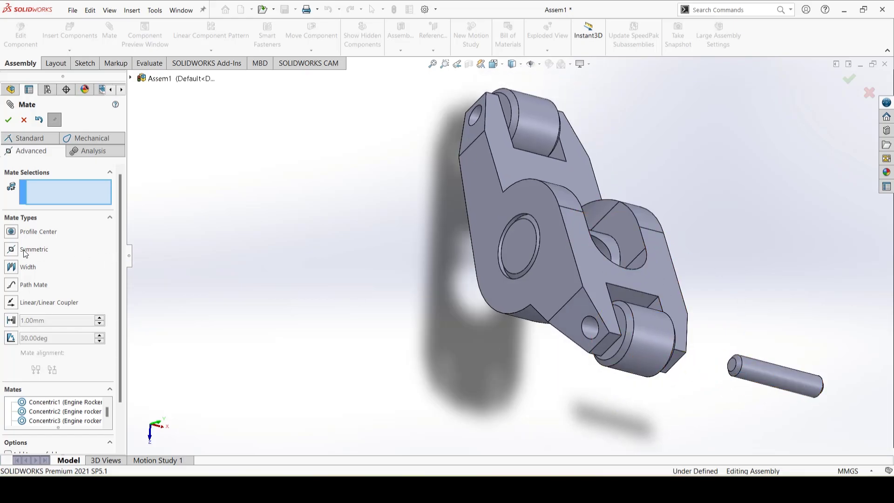
left_click(11, 267)
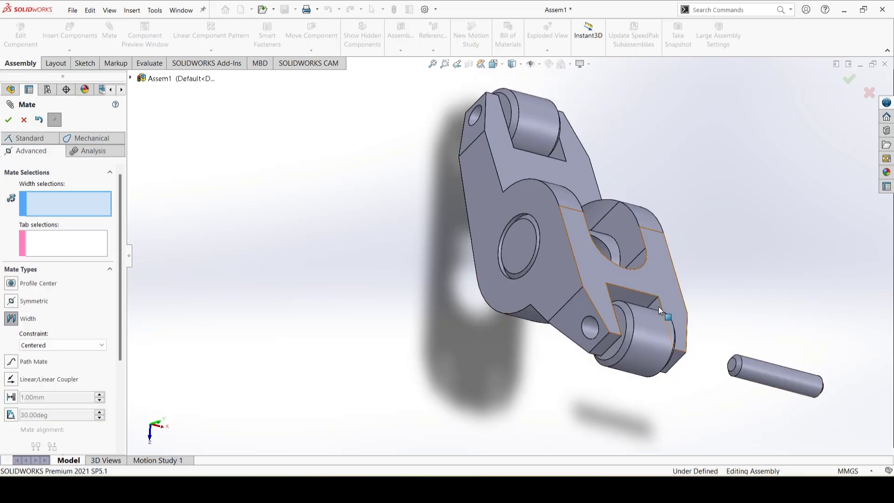
left_click(731, 370)
middle_click_drag(745, 368, 814, 365)
scroll(828, 391, "up", 5)
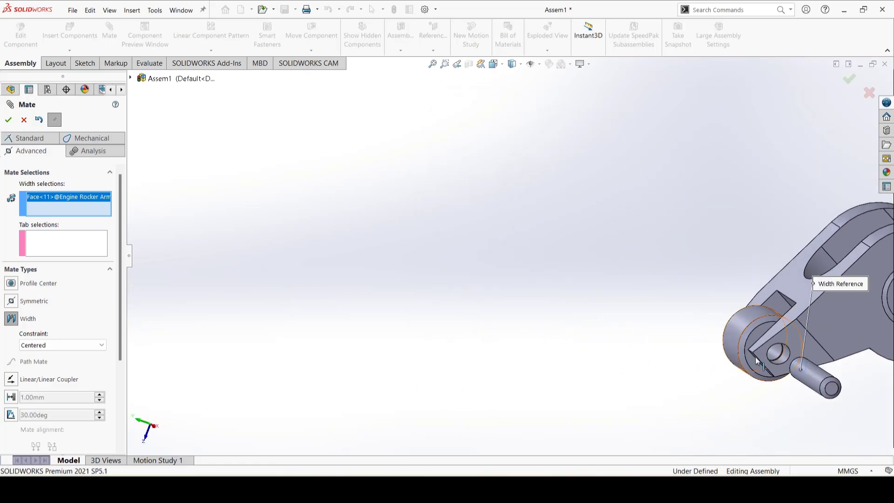
left_click(828, 391)
middle_click_drag(712, 337, 698, 317)
left_click(781, 313)
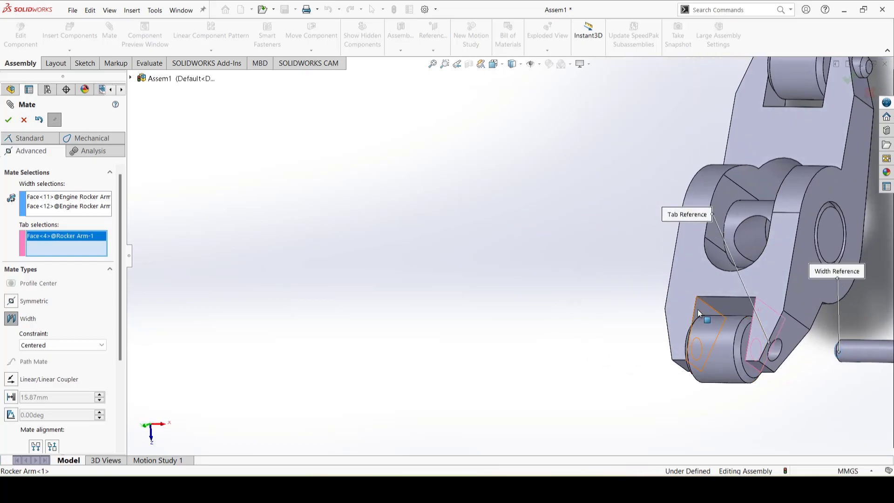
left_click(698, 314)
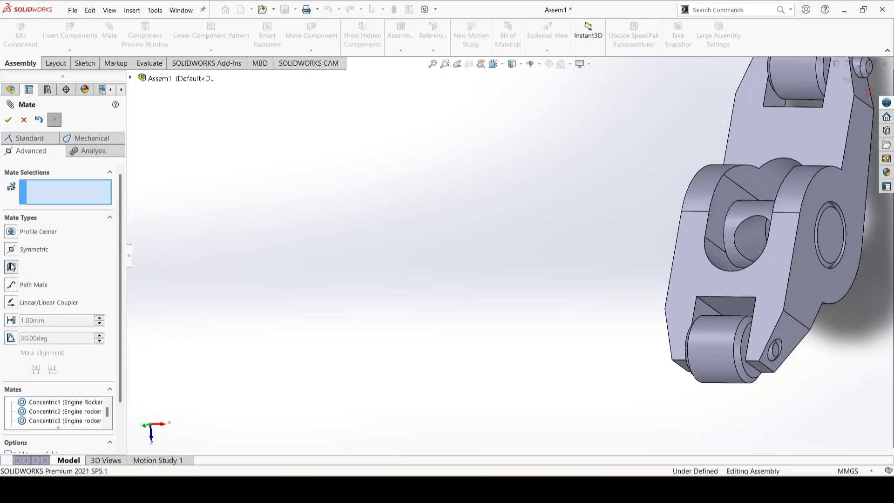
- Pull the remaining small pin clear of the other fork and centre its end faces between that fork's inner faces with a Width mate
left_click(11, 267)
scroll(796, 155, "up", 3)
mouse_move(796, 155)
middle_mouse_down()
mouse_move(806, 177)
mouse_move(796, 163)
middle_mouse_up()
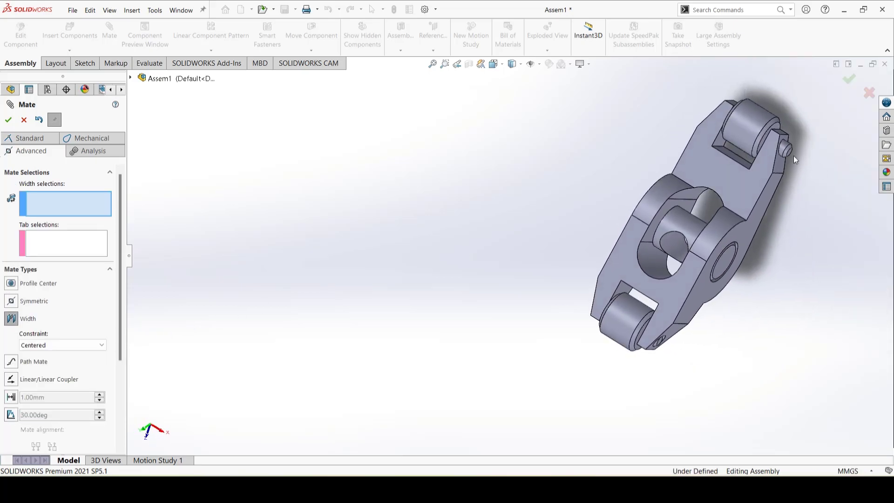
left_click(791, 155)
middle_click_drag(738, 151, 707, 142)
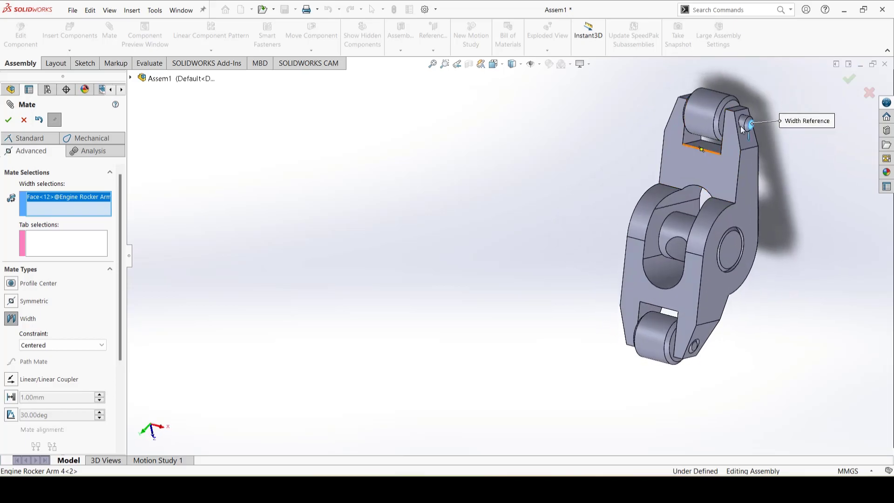
left_click_drag(743, 129, 866, 184)
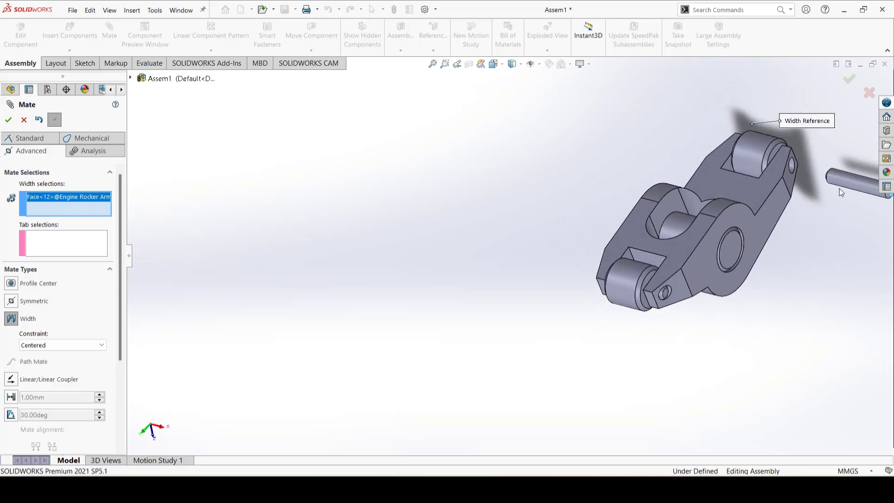
middle_click_drag(866, 184, 889, 253)
scroll(766, 152, "down", 5)
middle_click_drag(757, 163, 717, 211)
left_click(710, 206)
scroll(656, 242, "down", 3)
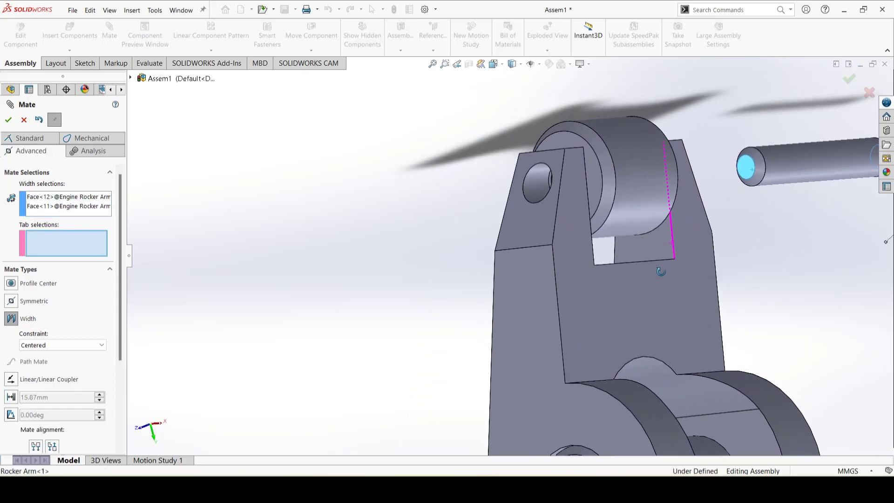
left_click(656, 245)
middle_click_drag(656, 245, 572, 253)
left_click(569, 250)
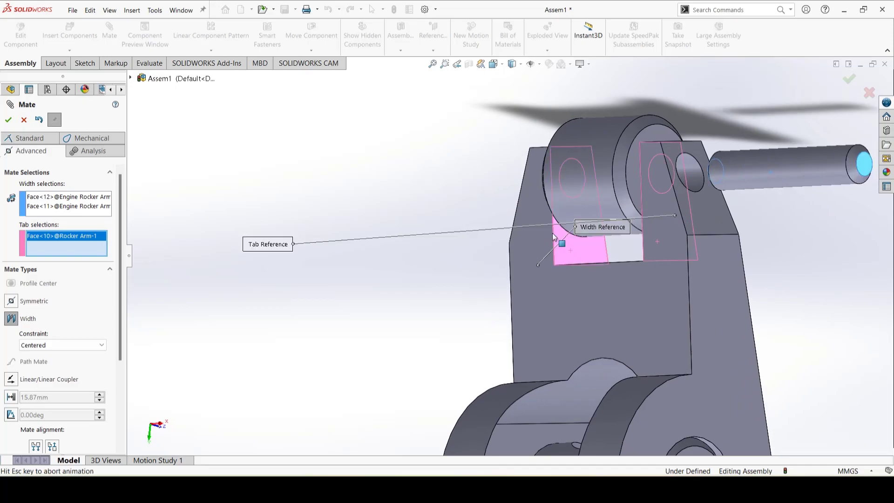
left_click(8, 120)
- Finish mating and swing the rocker arm slightly about the cross-drilled pin to check its motion
scroll(516, 261, "up", 5)
middle_click_drag(637, 366, 553, 305)
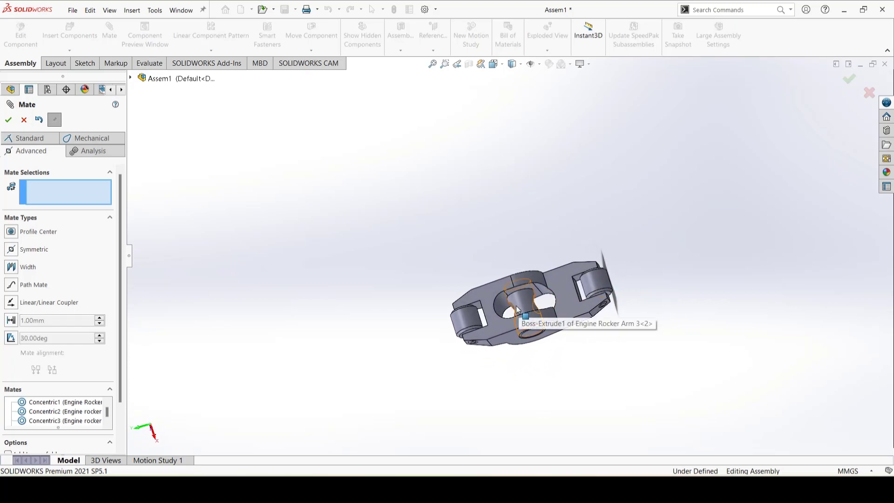
middle_click_drag(477, 323, 528, 325)
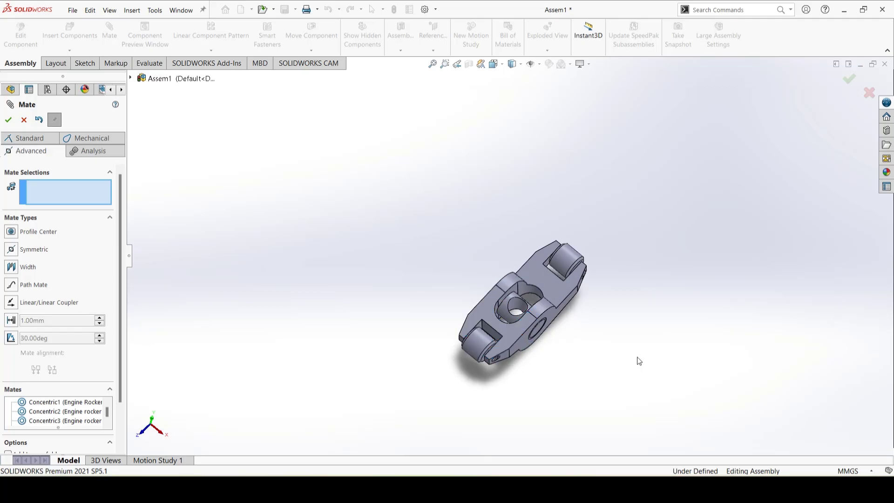
left_click(8, 121)
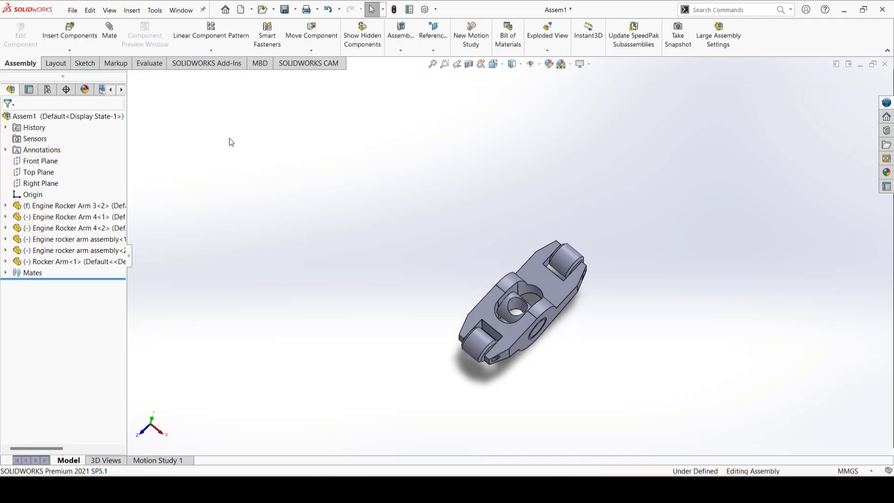
middle_click_drag(640, 281, 613, 276)
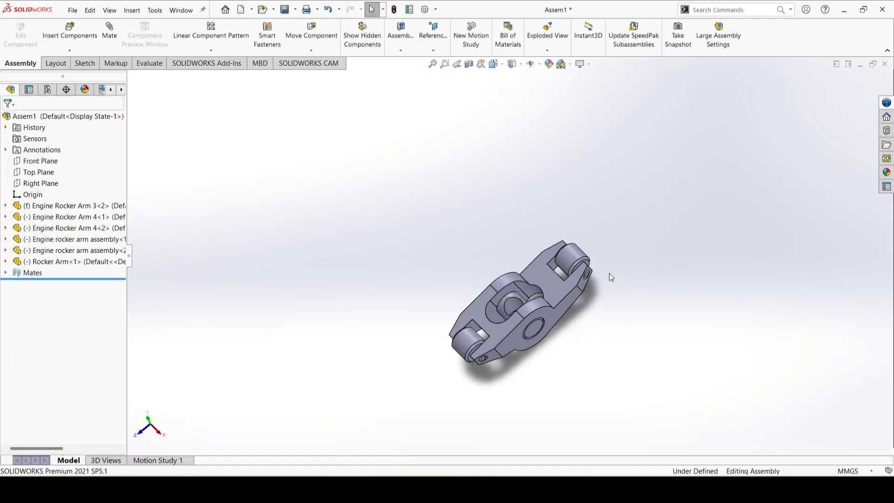
left_click(579, 276)
left_click_drag(579, 276, 571, 251)
left_click(461, 232)
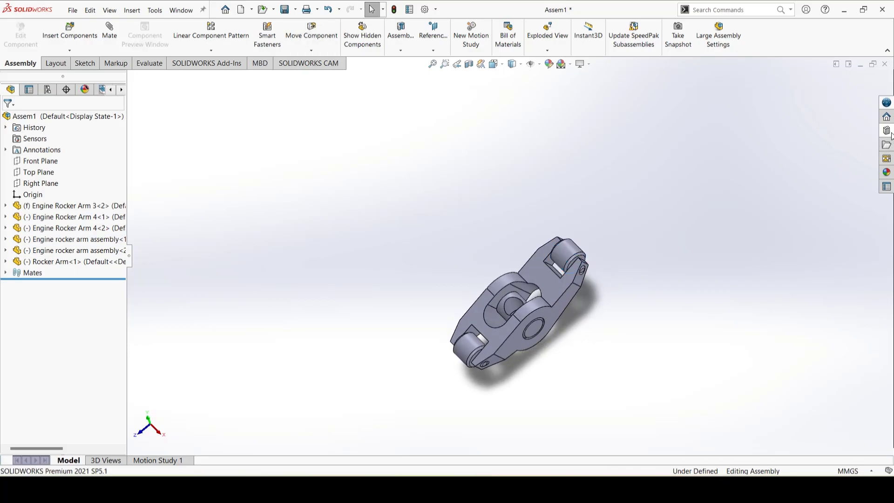
- Open Toolbox in the Design Library and add it in
left_click(887, 131)
left_click(539, 105)
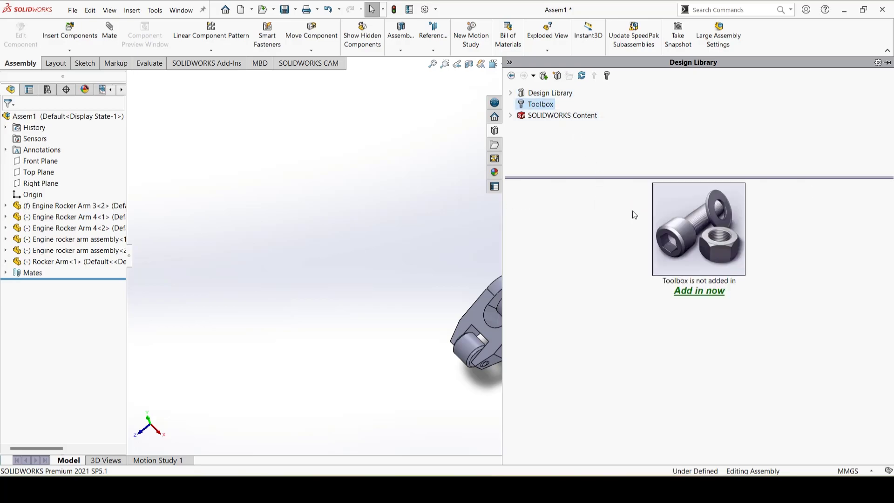
left_click(692, 294)
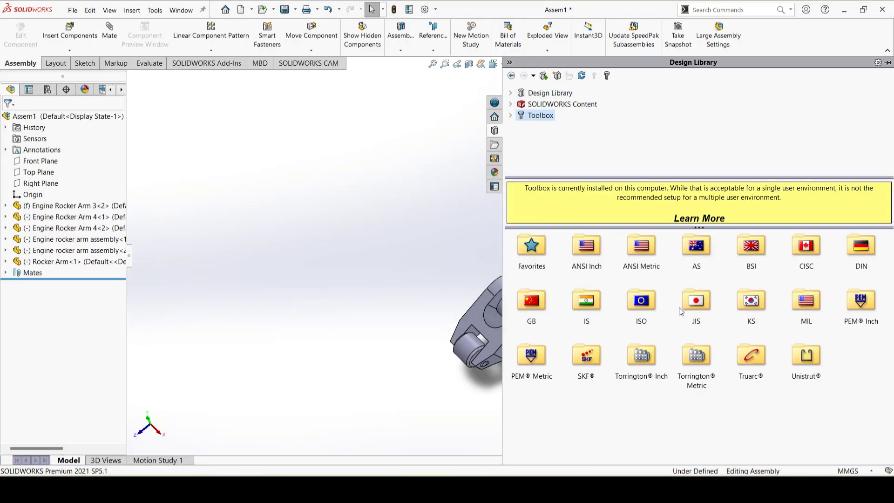
- Insert one ISO Hex Screw Grade AB ISO 8676 from the fine-pitch hex bolts, size M8x1.0, length 55, simplified thread, beside the rocker arm
double_click(641, 303)
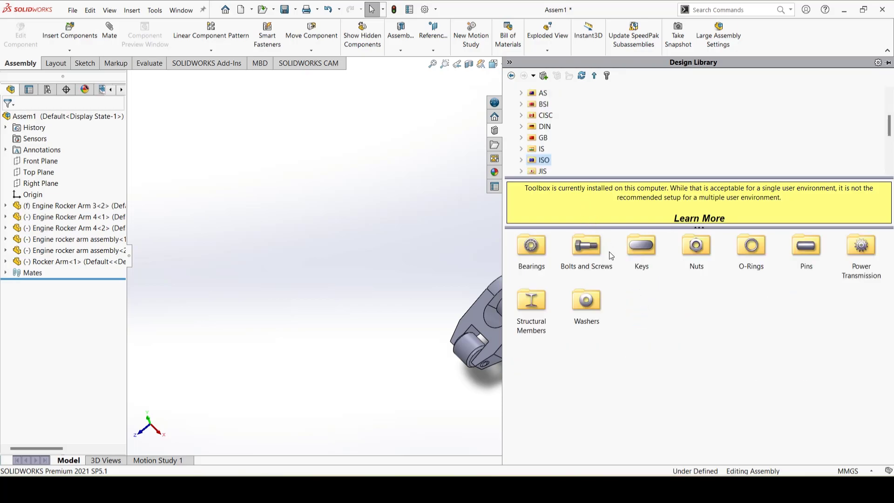
double_click(593, 251)
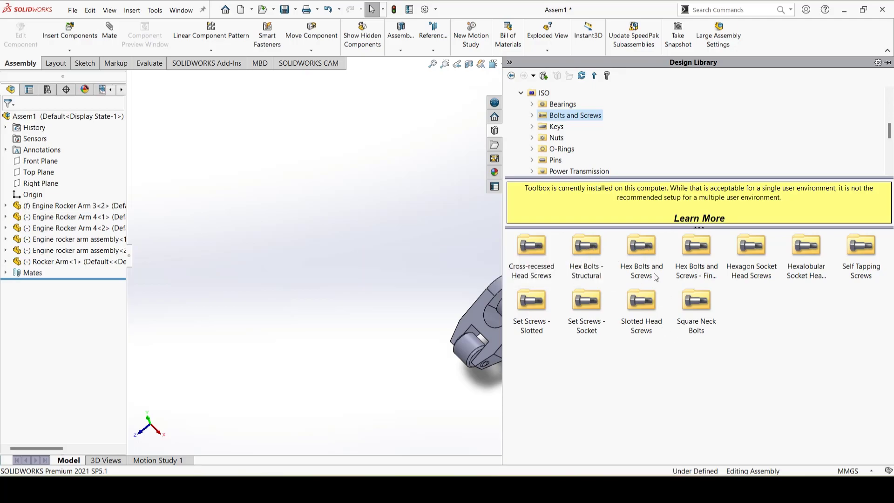
double_click(651, 250)
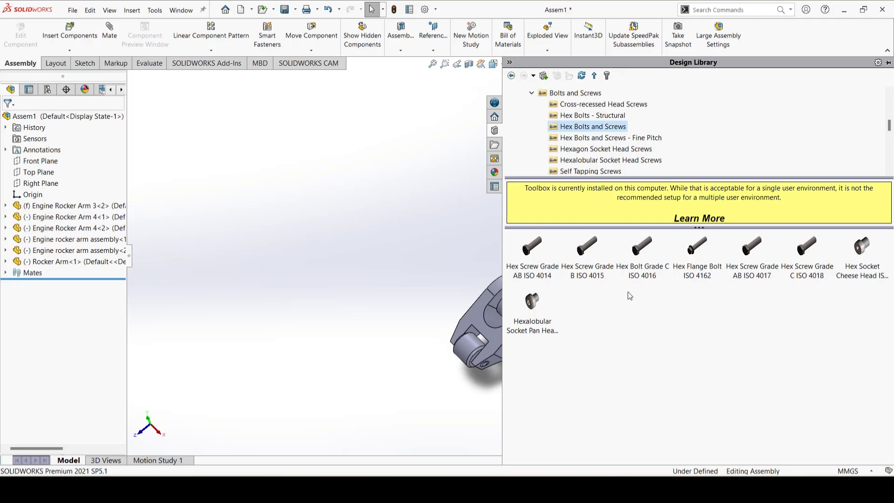
left_click(612, 140)
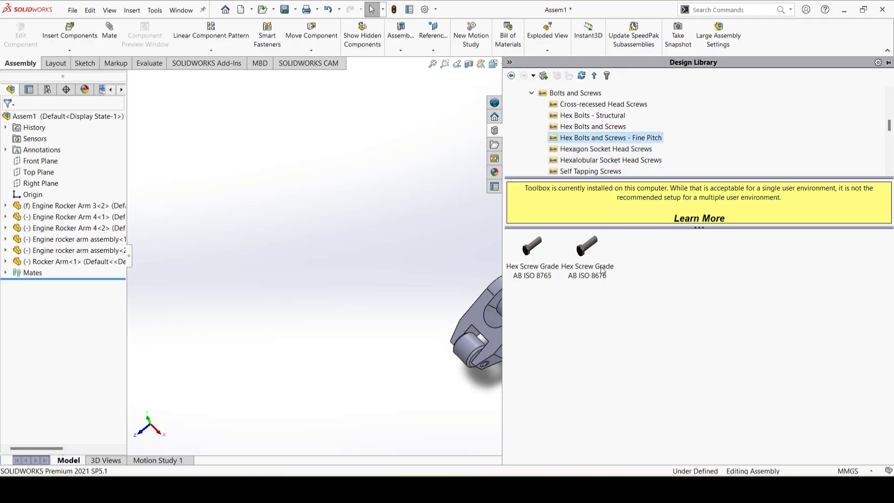
left_click_drag(590, 255, 389, 233)
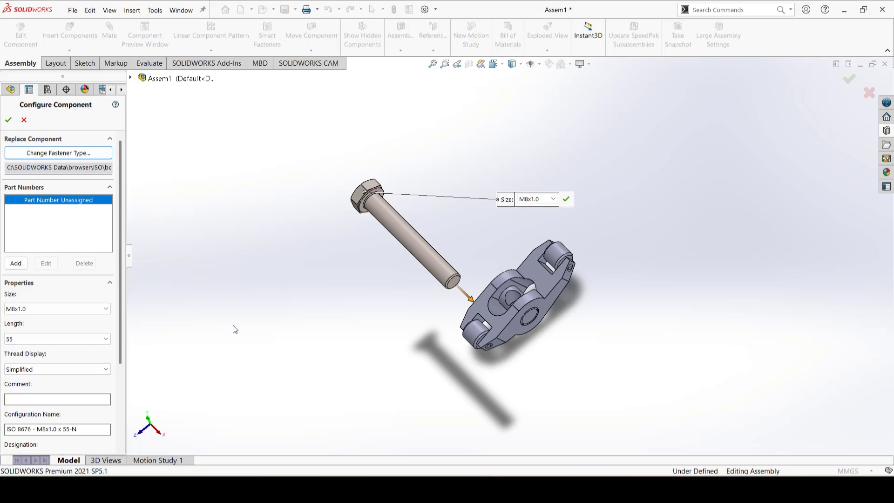
left_click(10, 121)
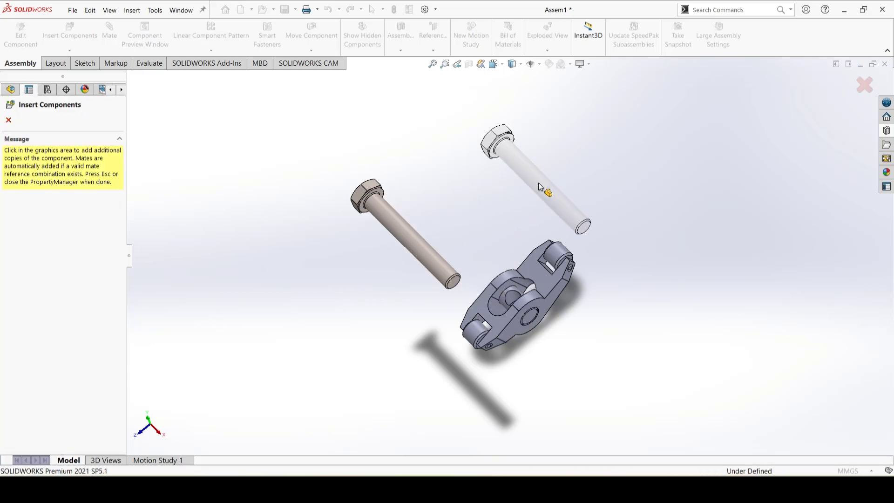
key("Escape")
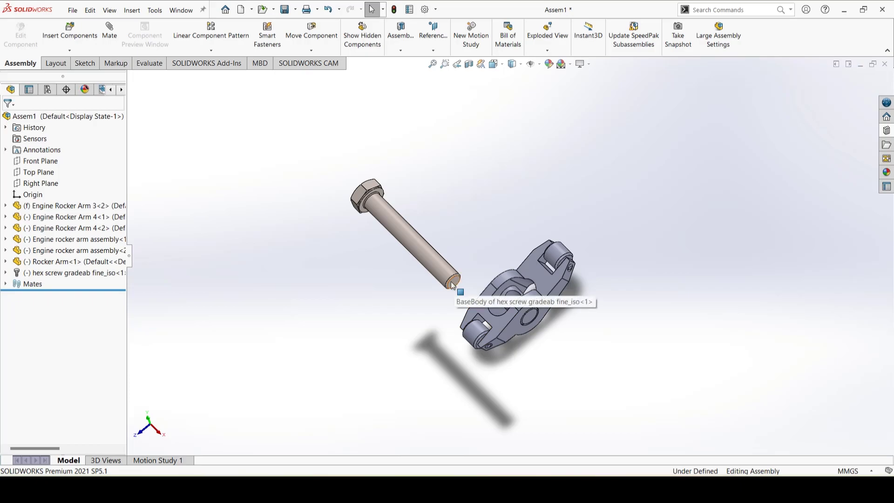
- Mate the hex screw's tip edge concentric with the cross hole in the central pin, flipping the alignment so the head sits above the arm
left_click(110, 31)
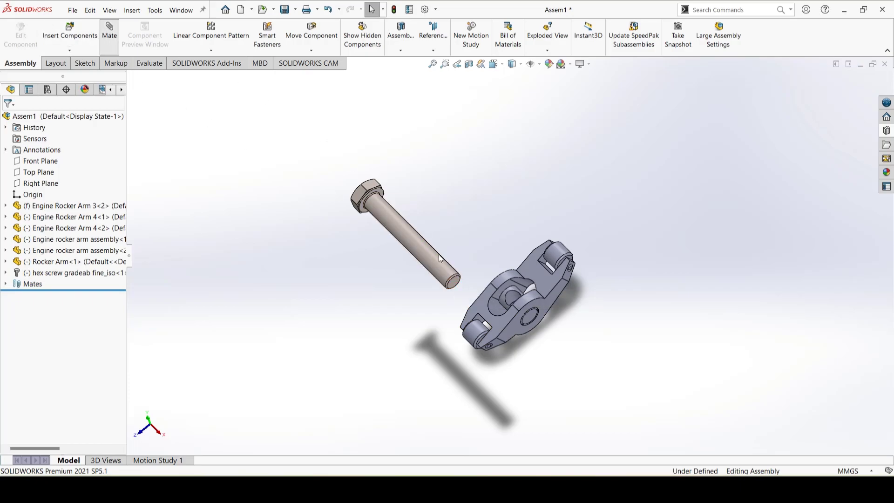
left_click(451, 283)
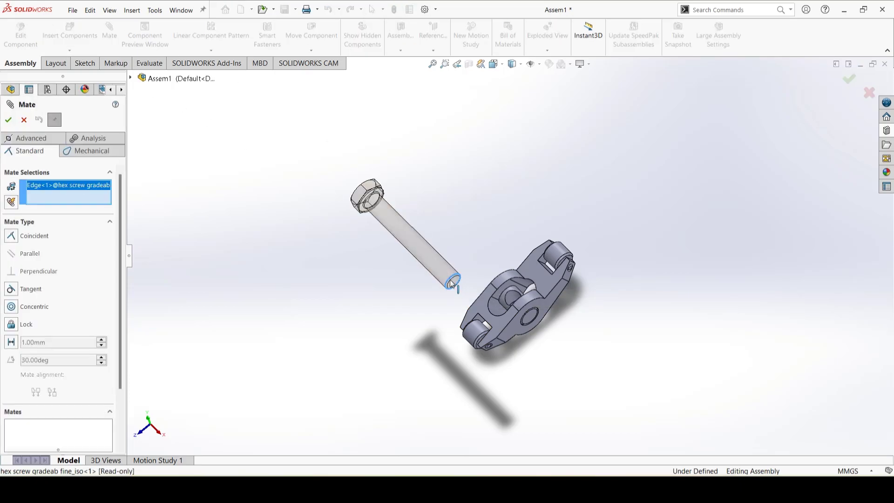
left_click(514, 305)
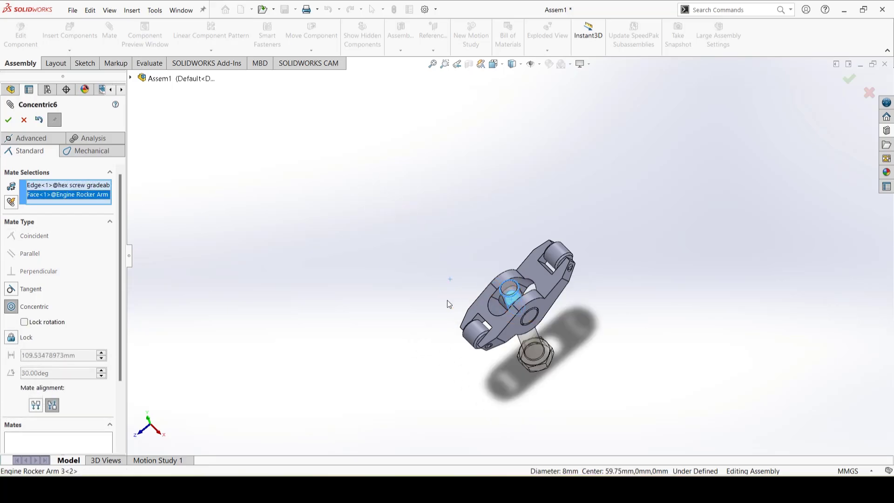
left_click(38, 405)
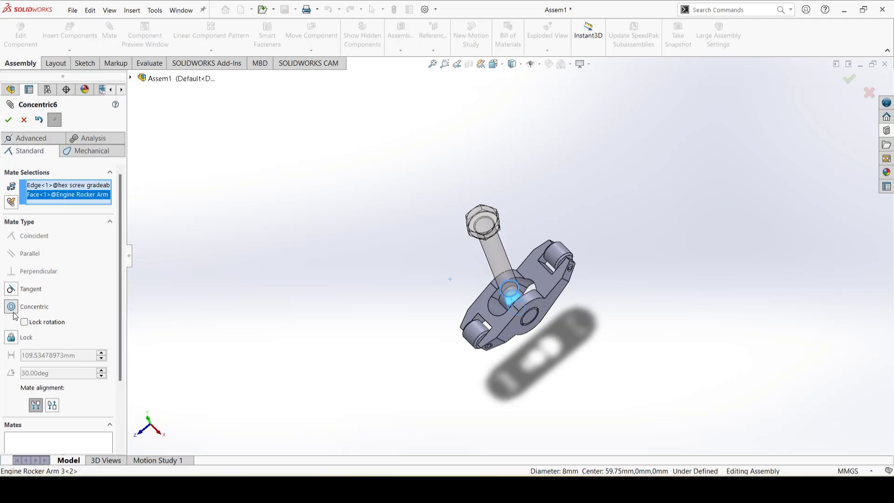
left_click(8, 121)
middle_click_drag(385, 344, 474, 423)
middle_click_drag(484, 321, 524, 320)
left_click(527, 320)
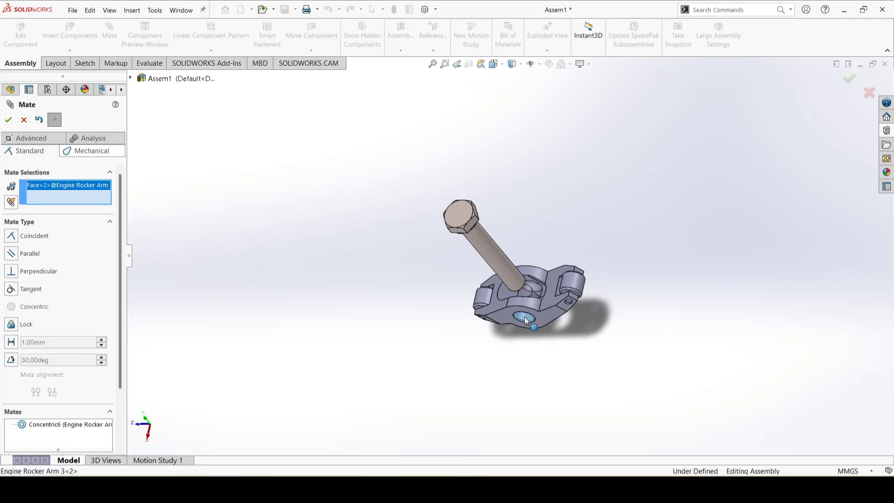
left_click(24, 120)
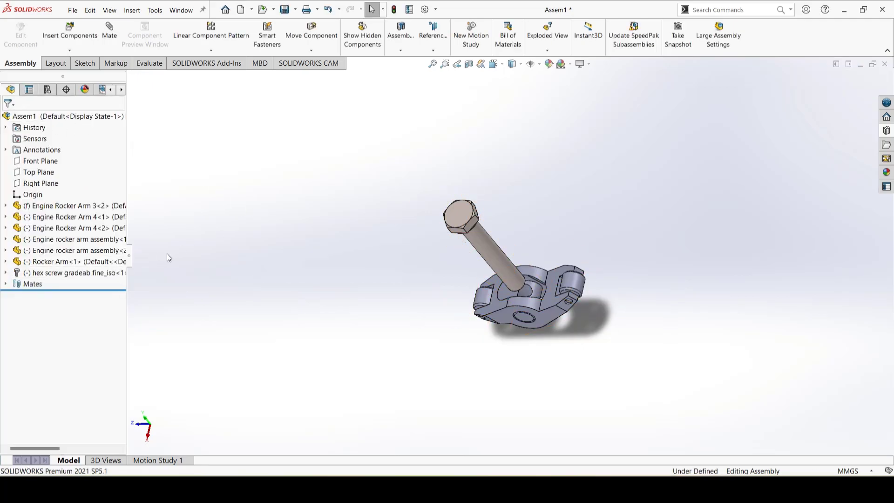
- Add a 12.7 mm Distance mate between the cross-drilled pin's Top Plane and the underside of the hex screw's head
left_click(524, 317)
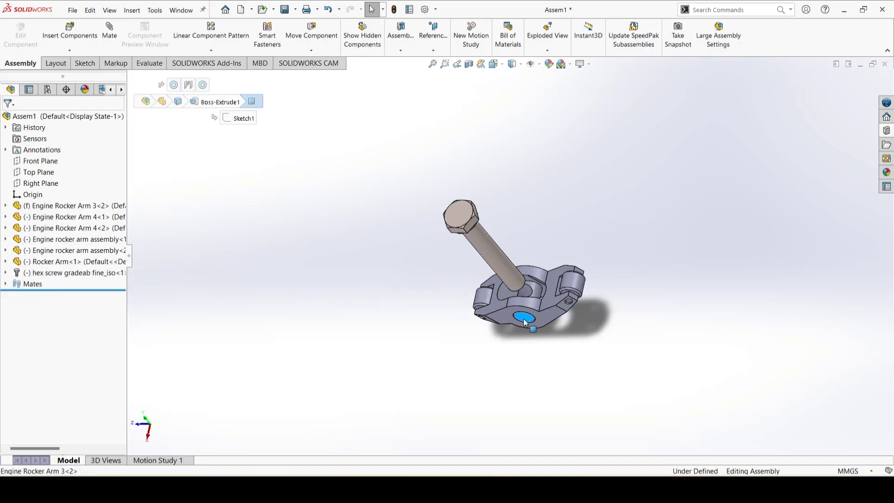
left_click(5, 205)
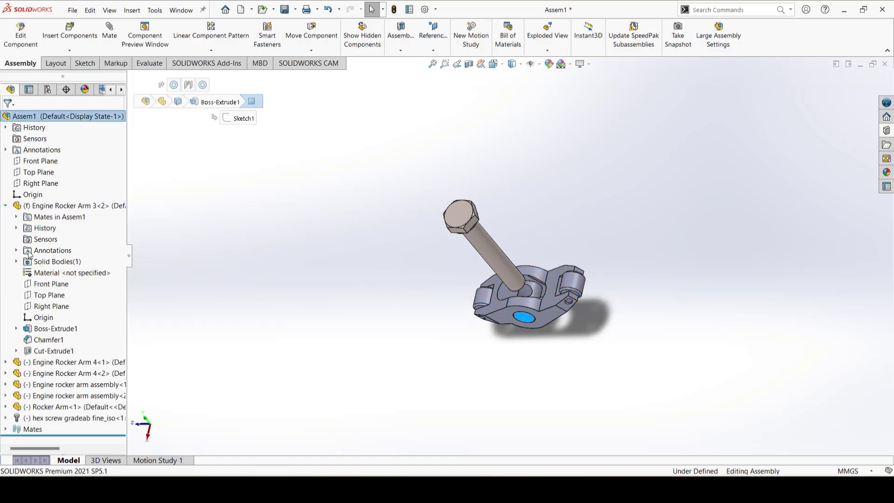
left_click(48, 297)
left_click(110, 34)
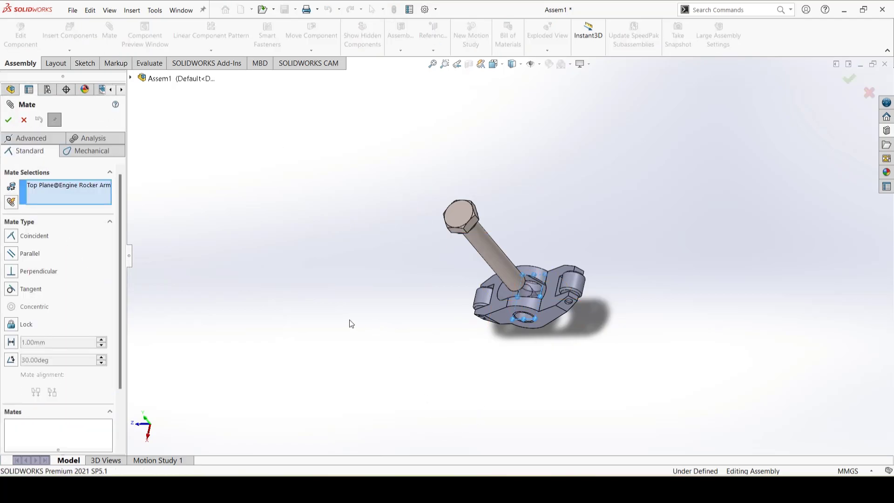
middle_click_drag(367, 321, 436, 162)
scroll(483, 191, "down", 5)
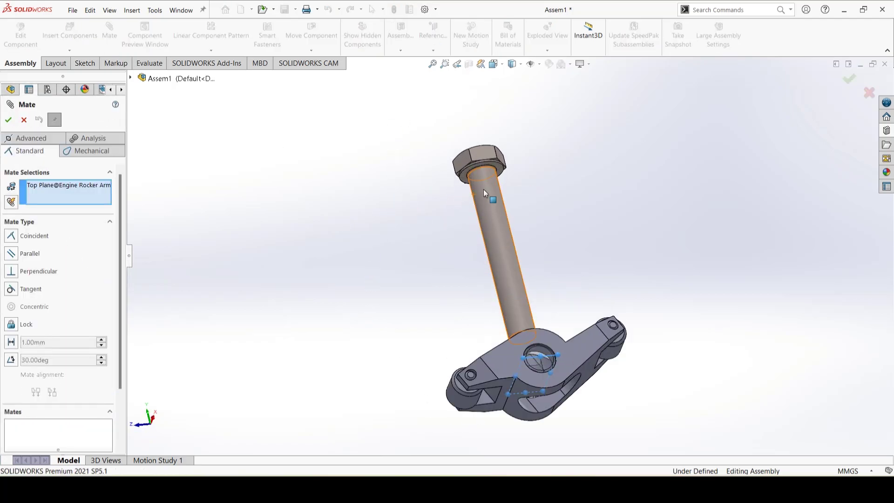
left_click(438, 167)
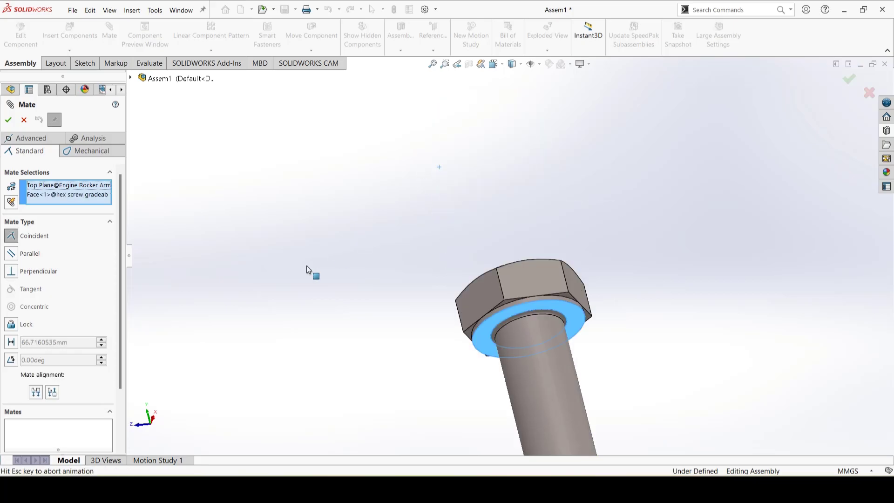
left_click(11, 344)
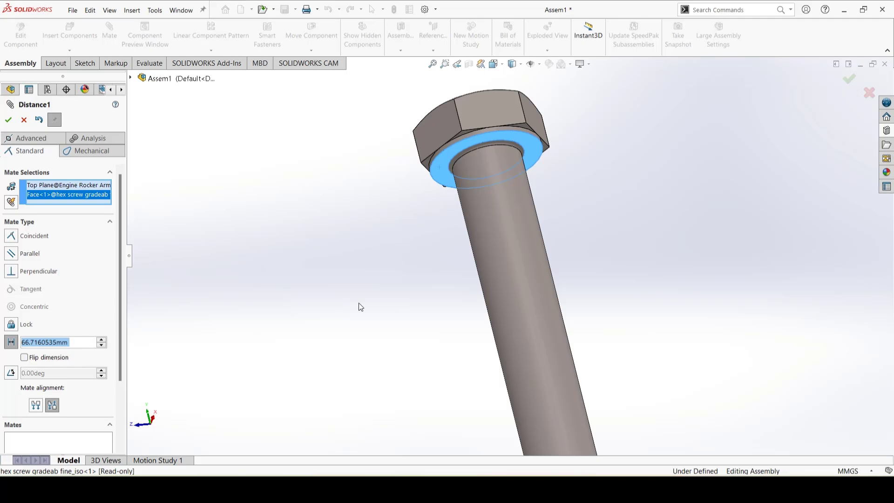
type("12.7")
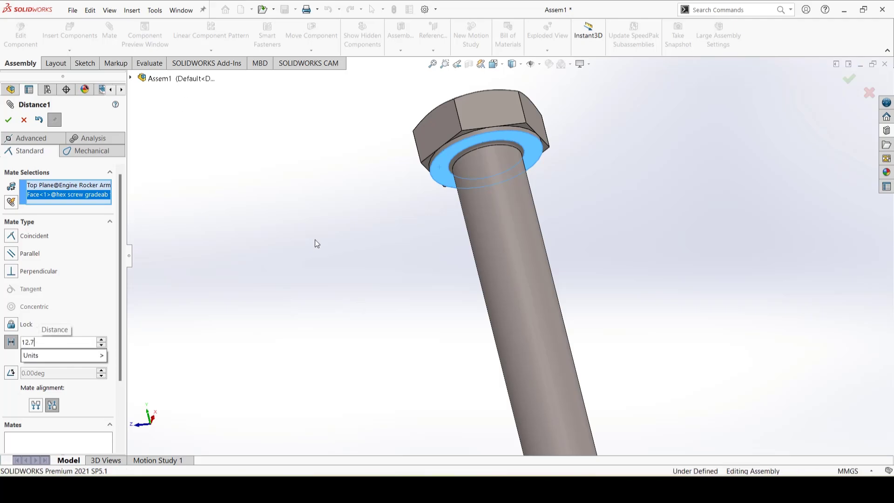
key("Return")
middle_click_drag(416, 350, 459, 371)
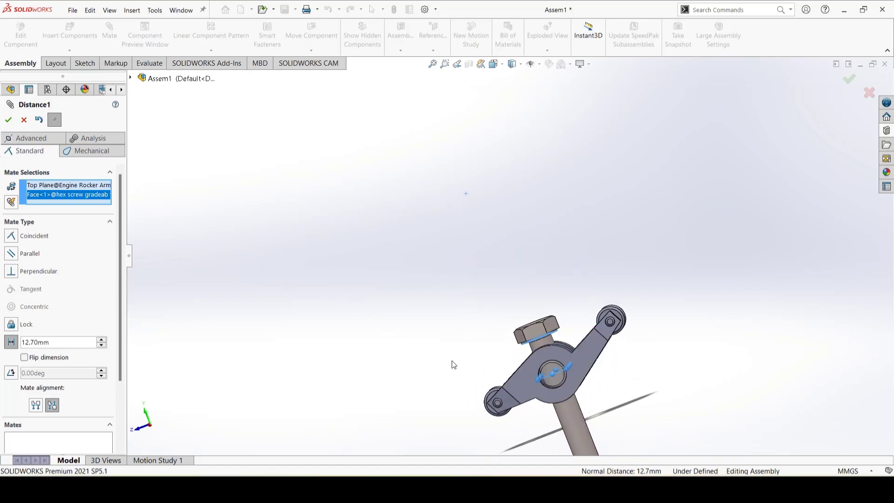